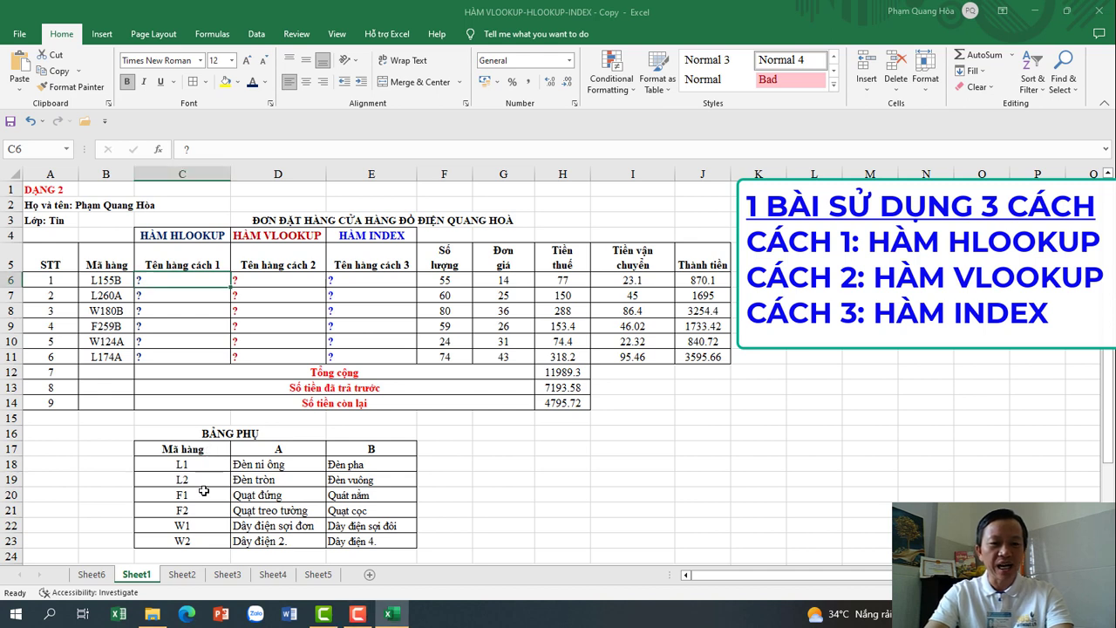
Examine the code column and the header row of the BẢNG PHỤ table, along with the HÀM HLOOKUP heading.
left_click_drag(202, 450, 189, 543)
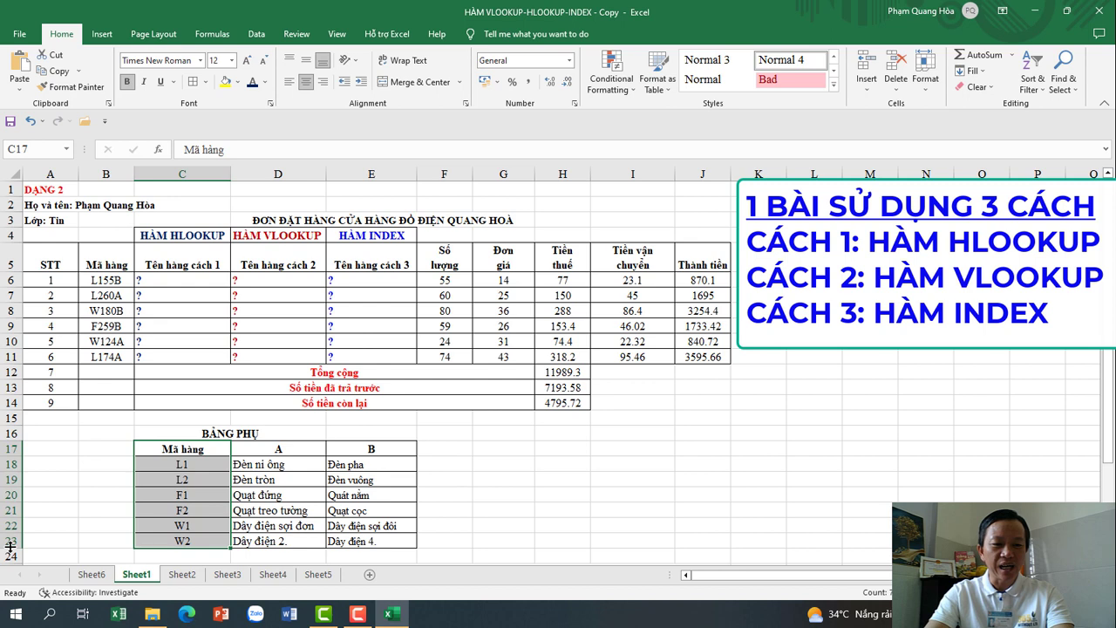
left_click(142, 539)
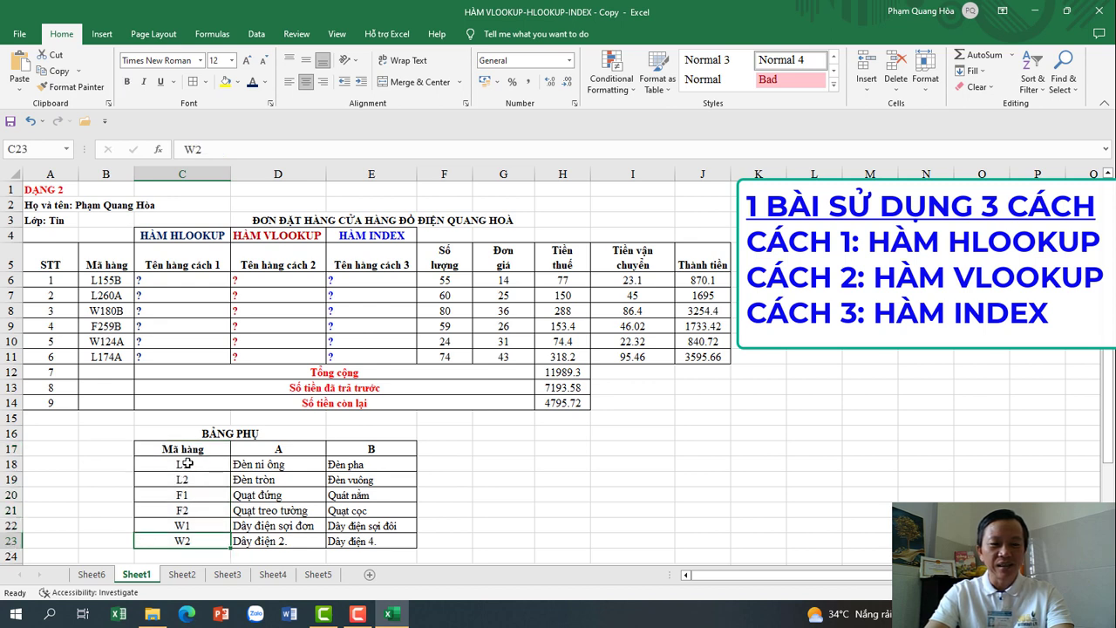
left_click(177, 449)
left_click_drag(177, 449, 386, 451)
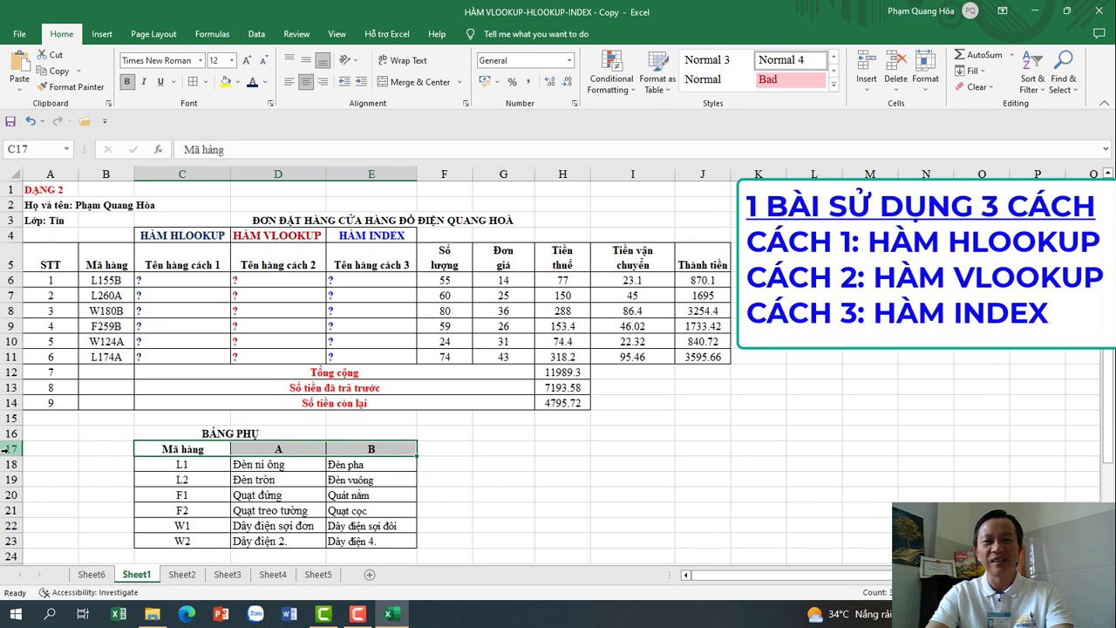
left_click(176, 238)
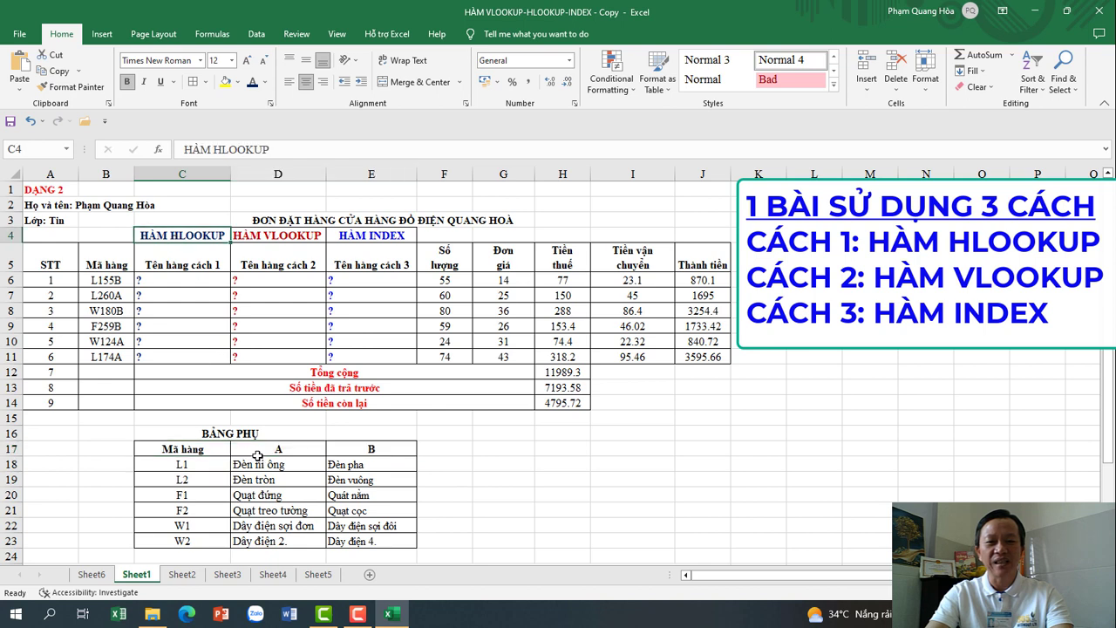
left_click_drag(262, 453, 372, 447)
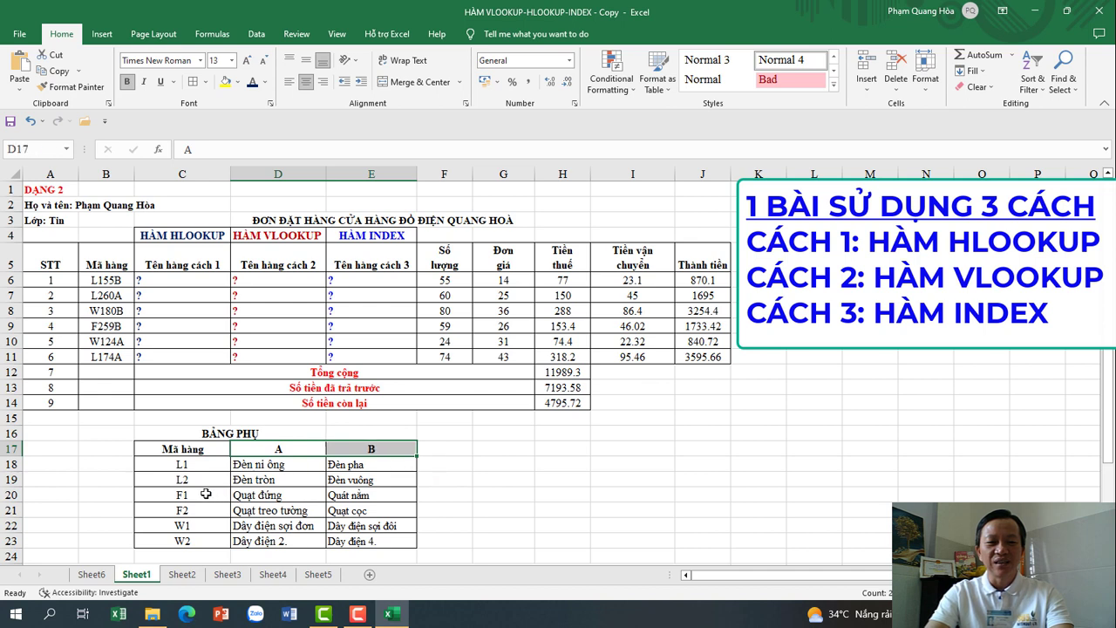
left_click(185, 462)
left_click_drag(185, 462, 179, 542)
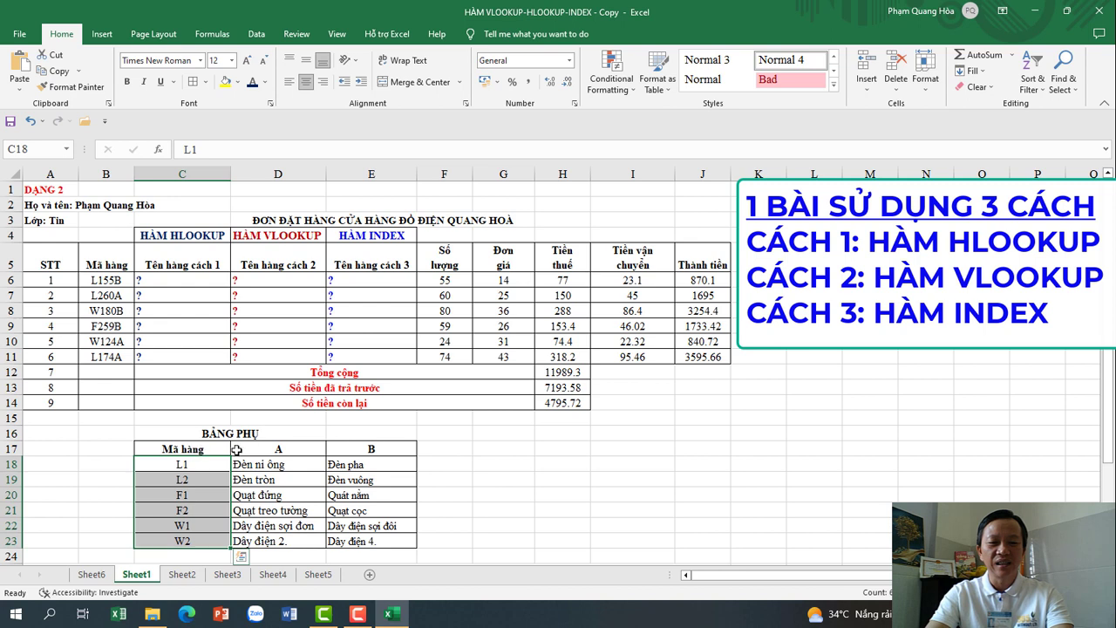
left_click_drag(210, 449, 200, 547)
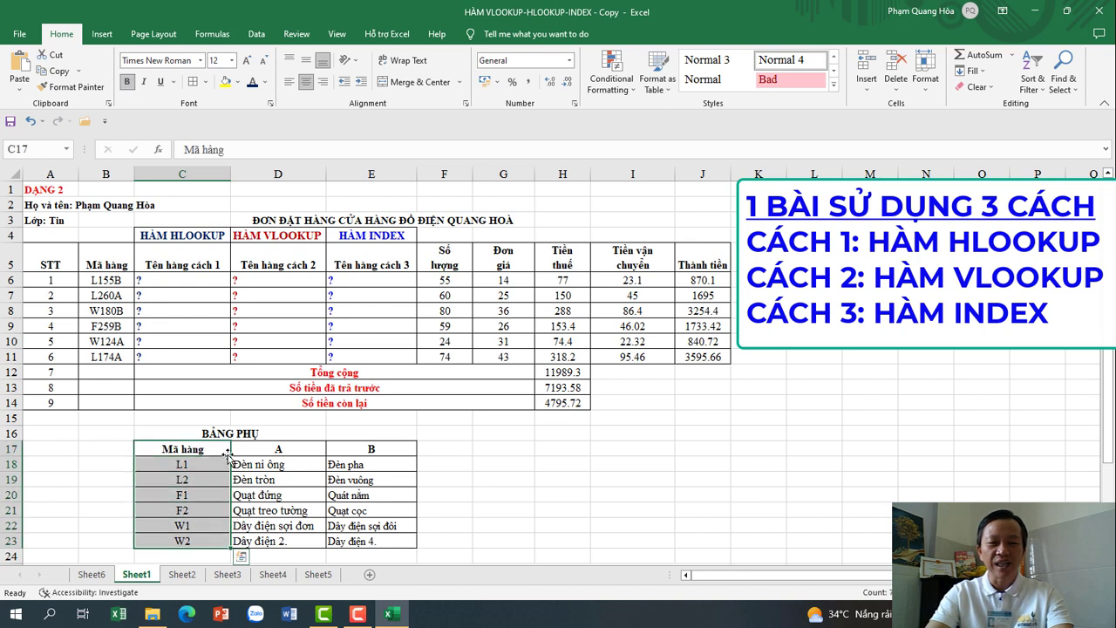
left_click_drag(261, 449, 379, 450)
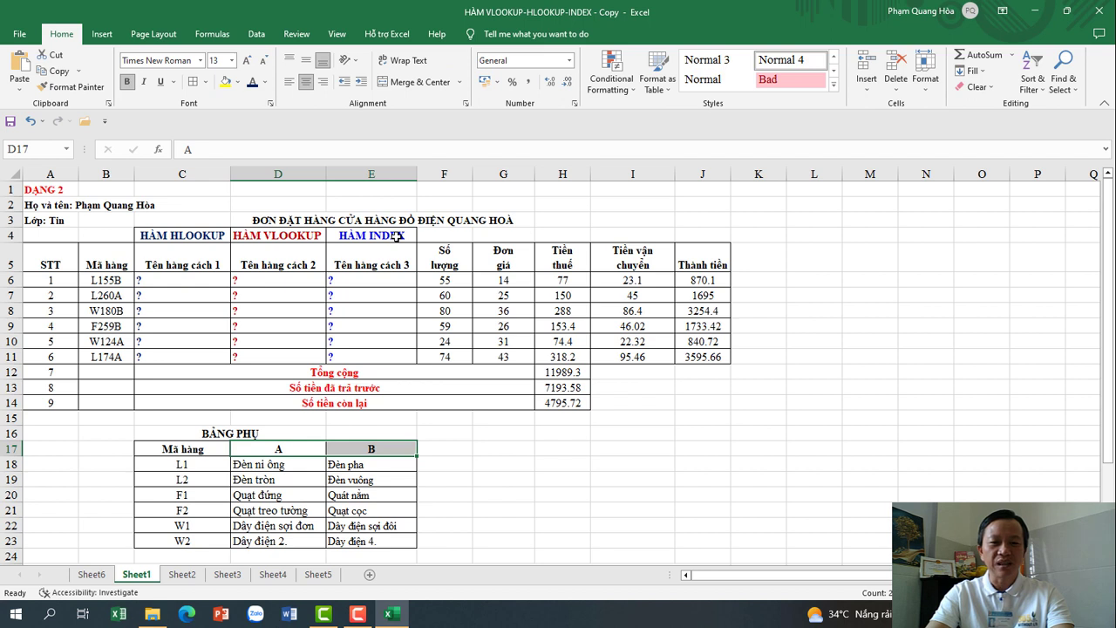
left_click_drag(179, 451, 385, 546)
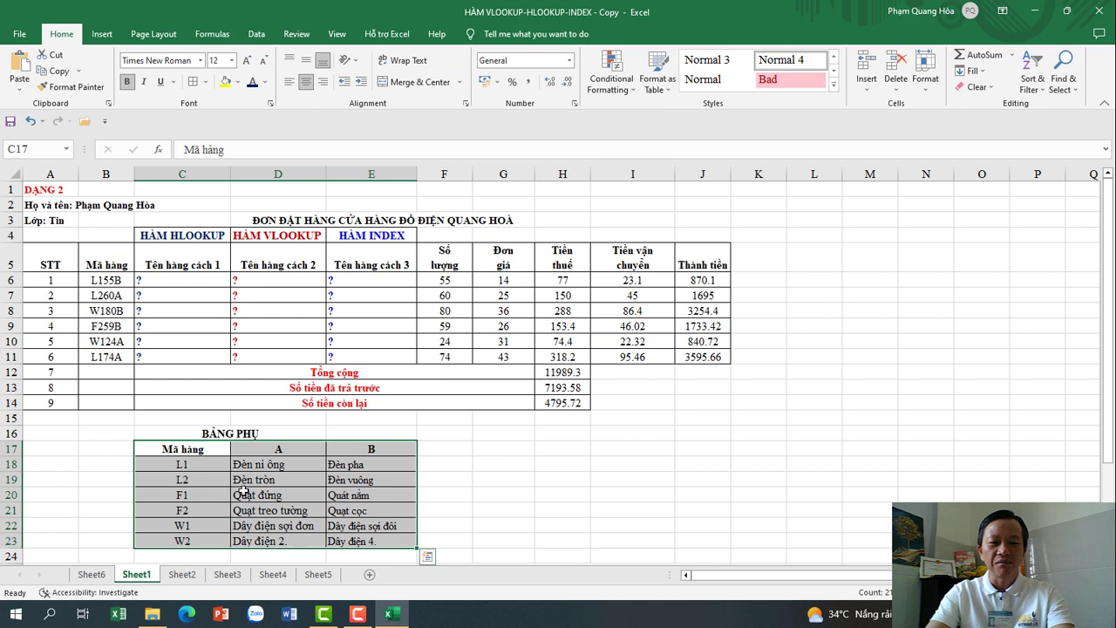
left_click(197, 450)
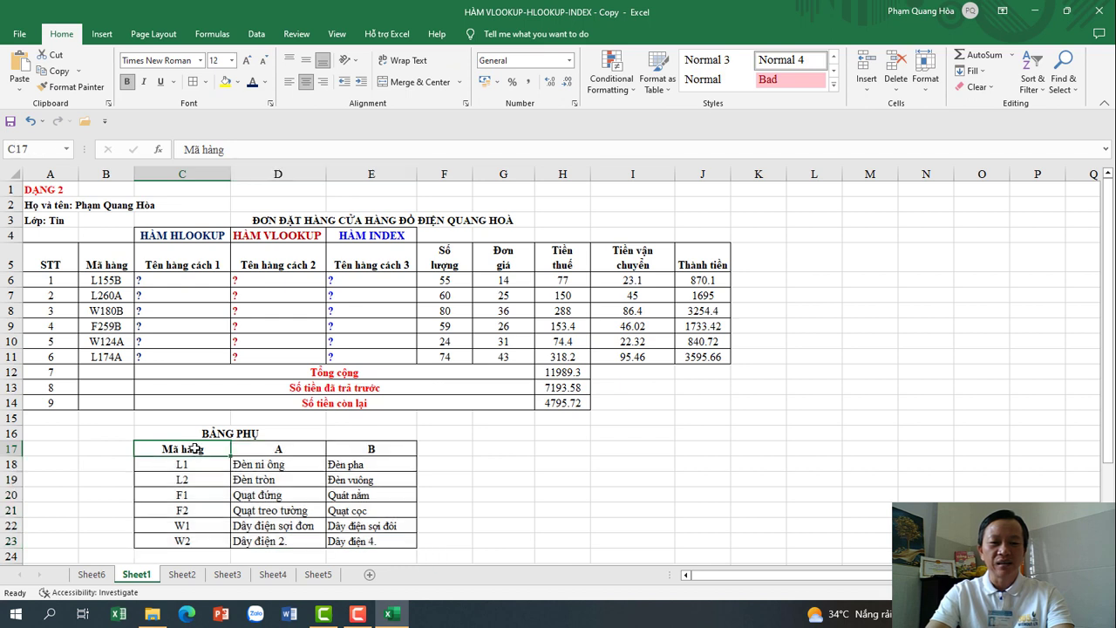
left_click_drag(196, 449, 185, 541)
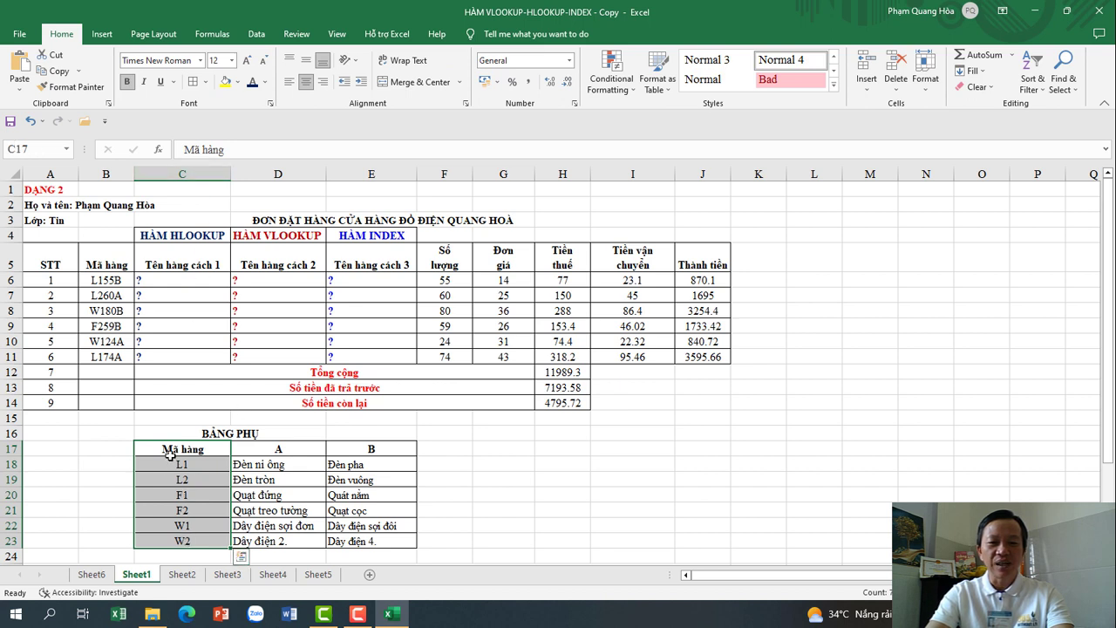
left_click_drag(171, 451, 367, 447)
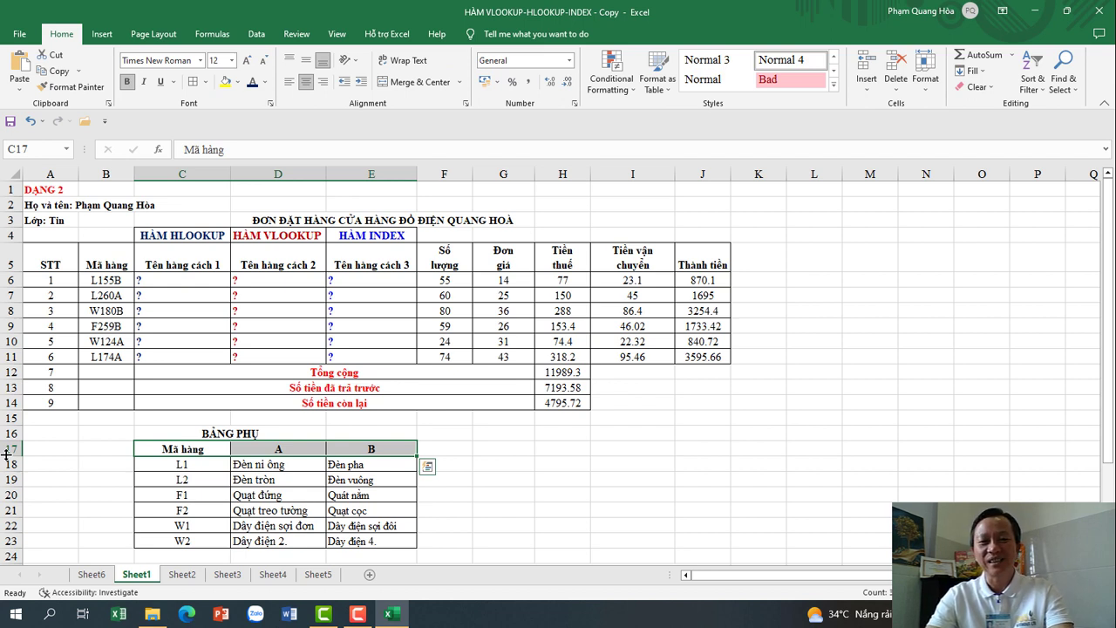
key("Escape")
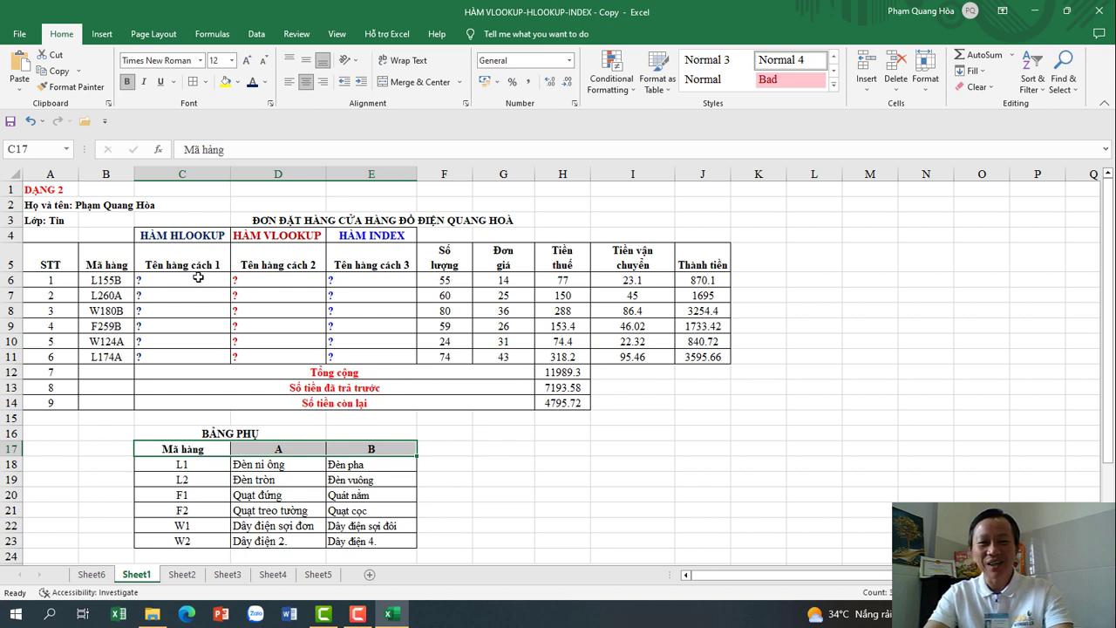
Replace the question mark in C6 with an HLOOKUP formula that uses RIGHT(B6,1) as its lookup value.
left_click(155, 283)
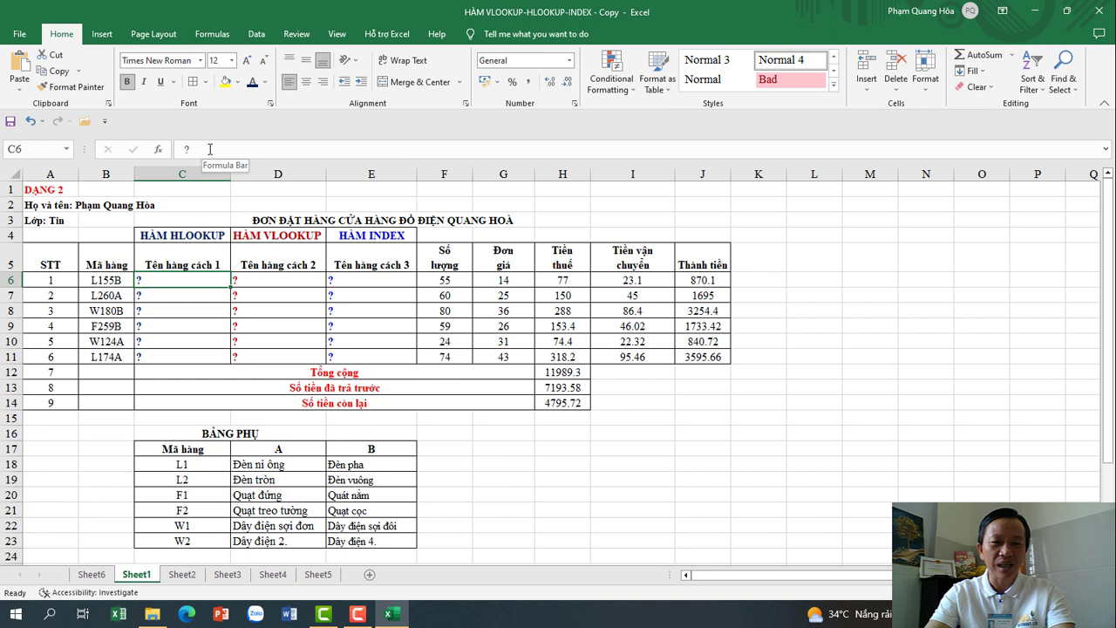
double_click(170, 148)
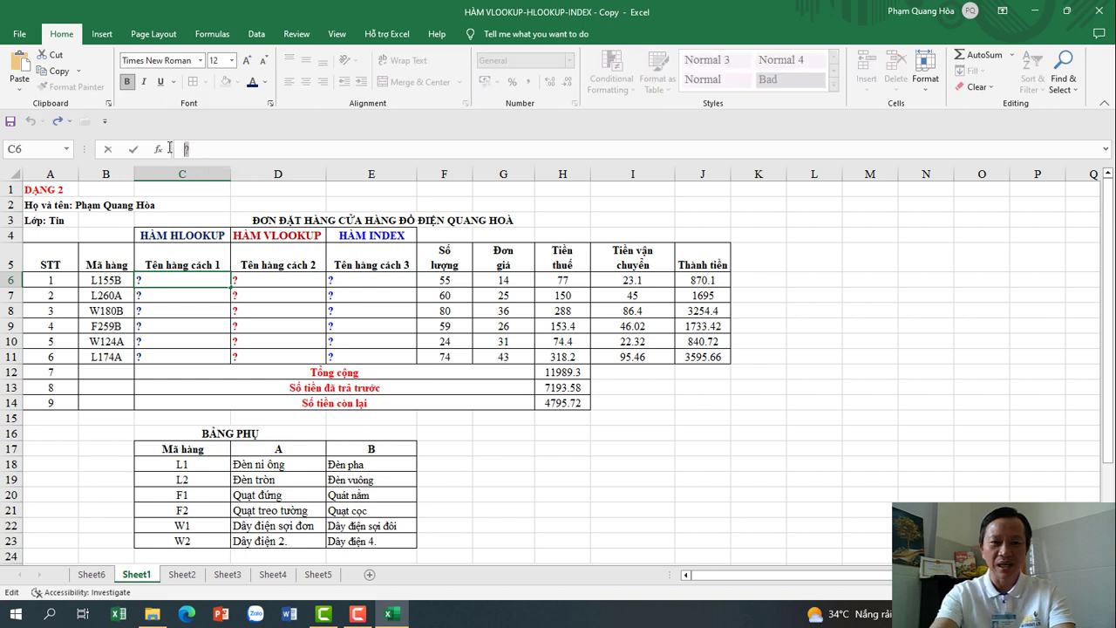
type("=H")
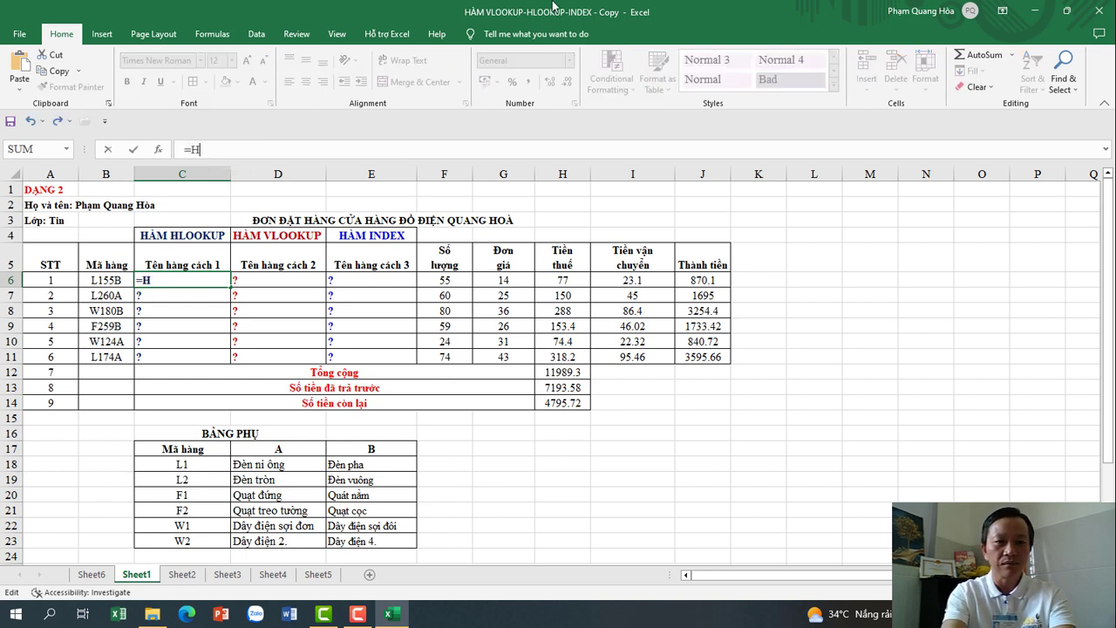
type("LOOKU")
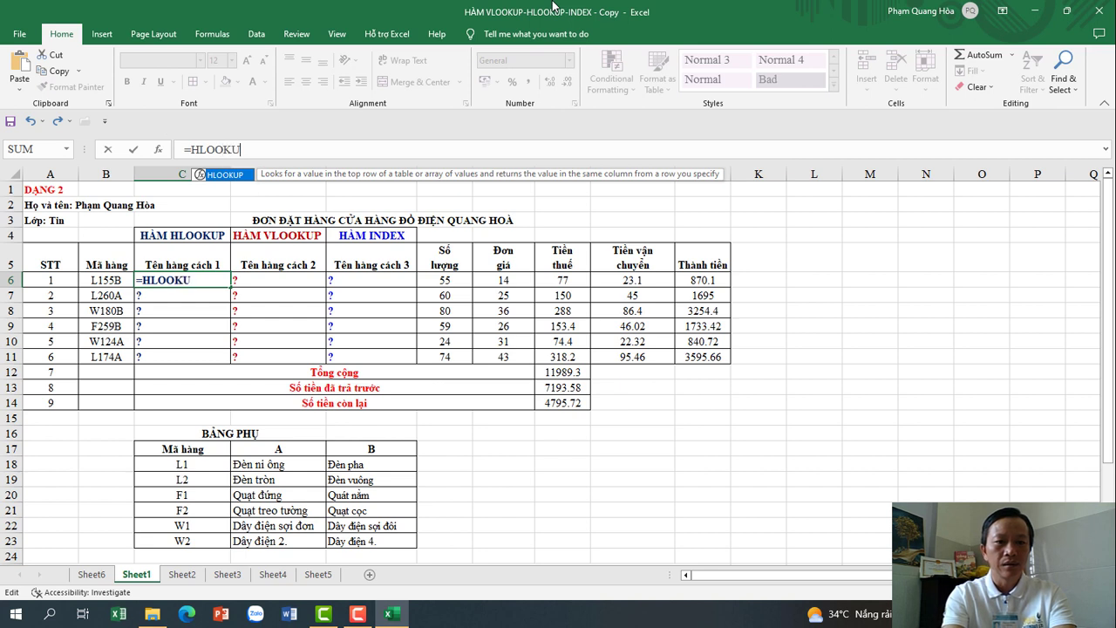
type("P(")
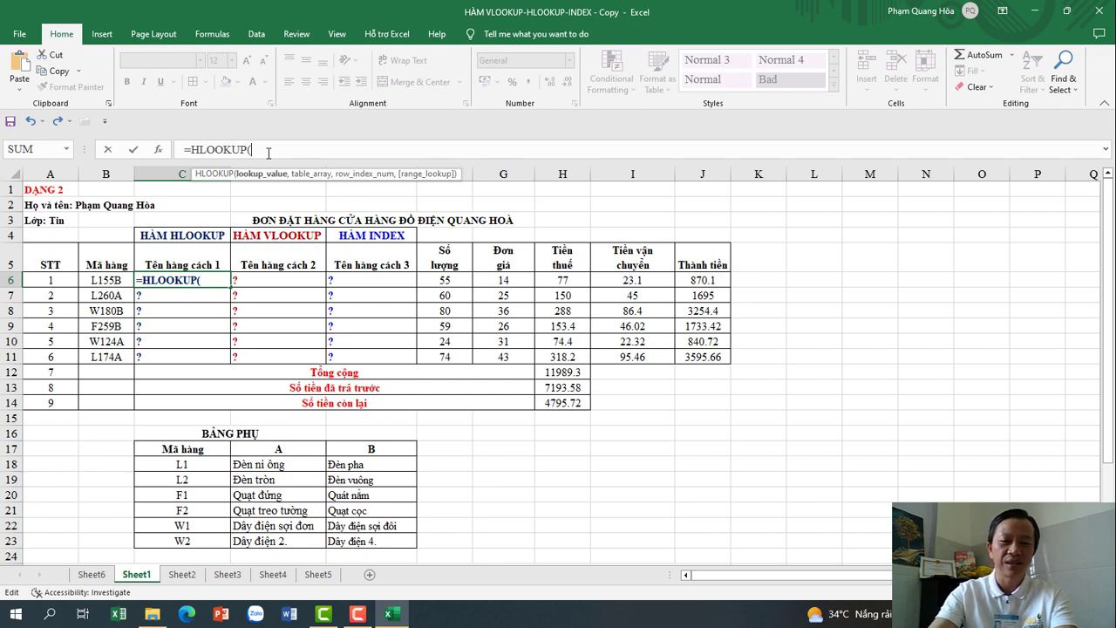
type("RIGHT")
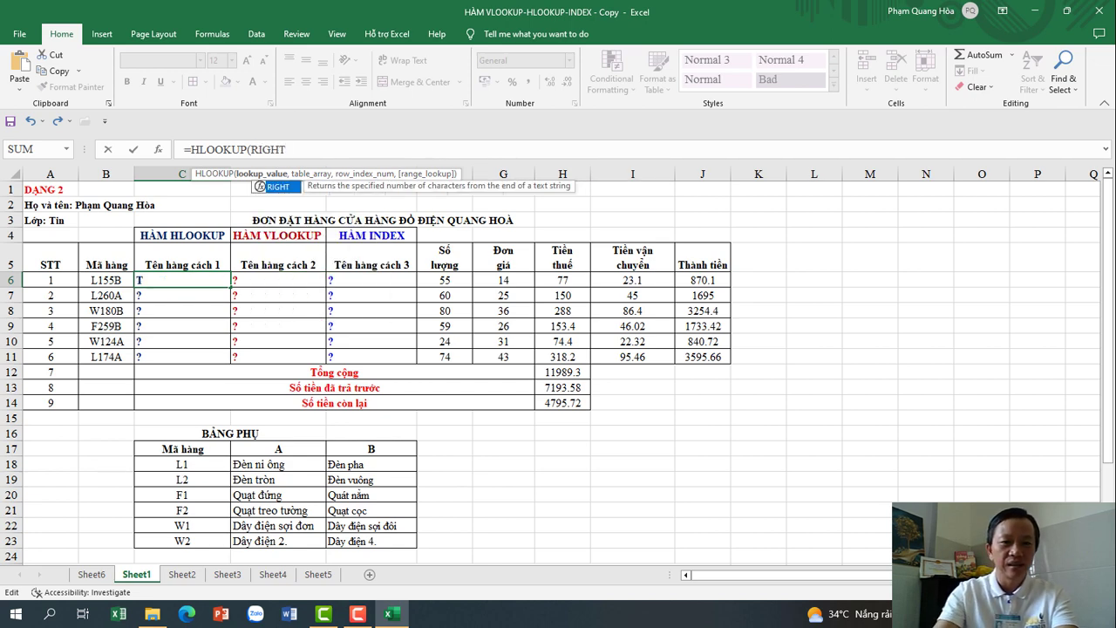
type("(")
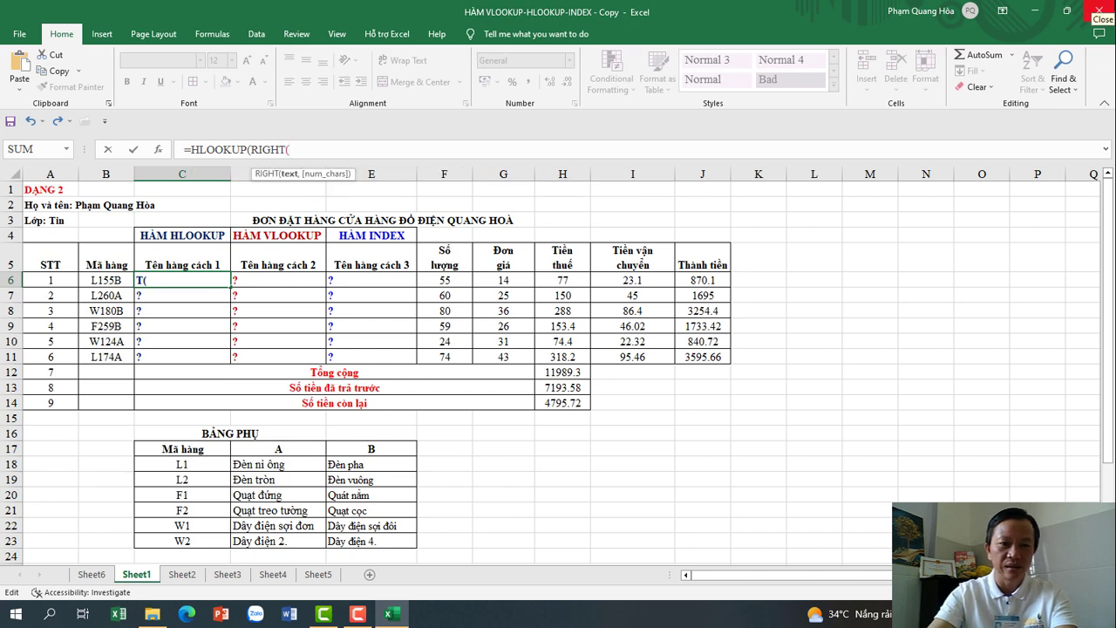
left_click(101, 280)
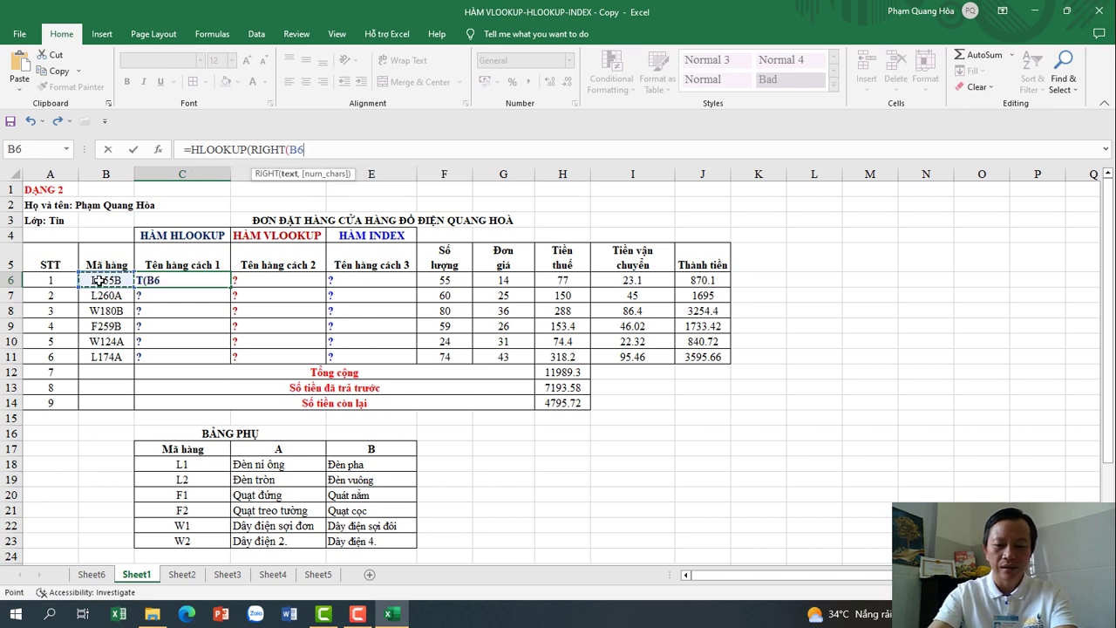
type(",1")
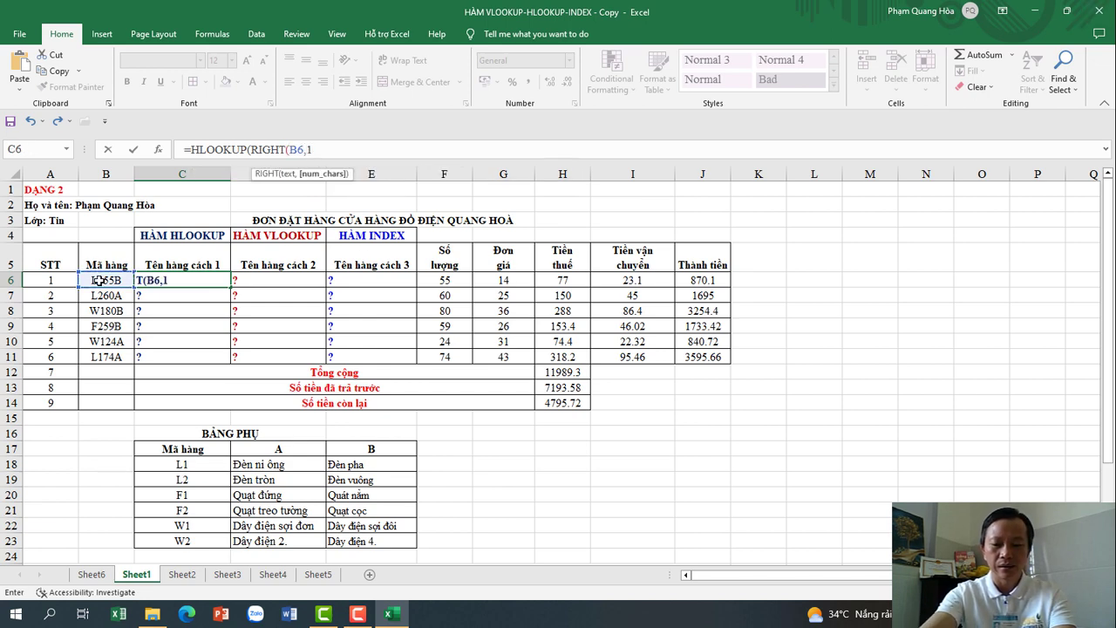
type(")")
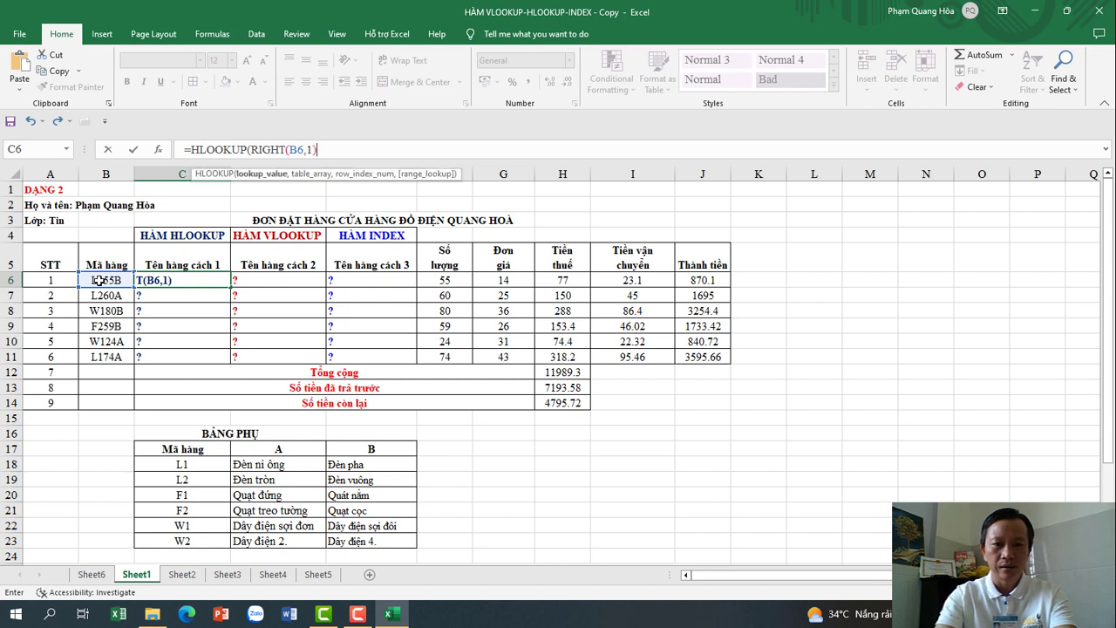
type(",")
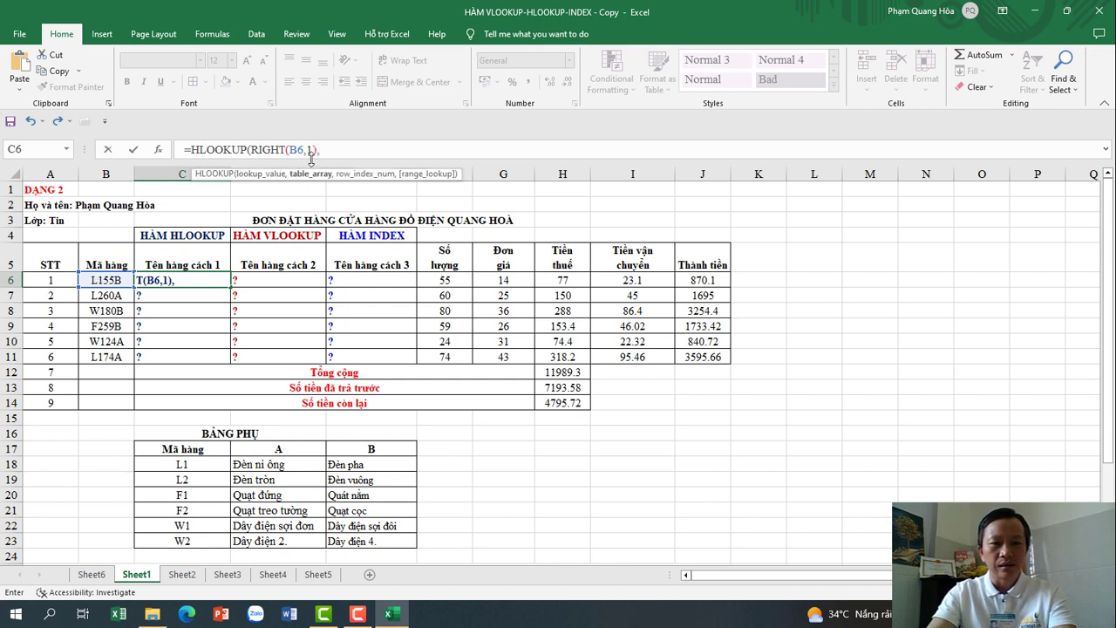
left_click_drag(315, 149, 253, 149)
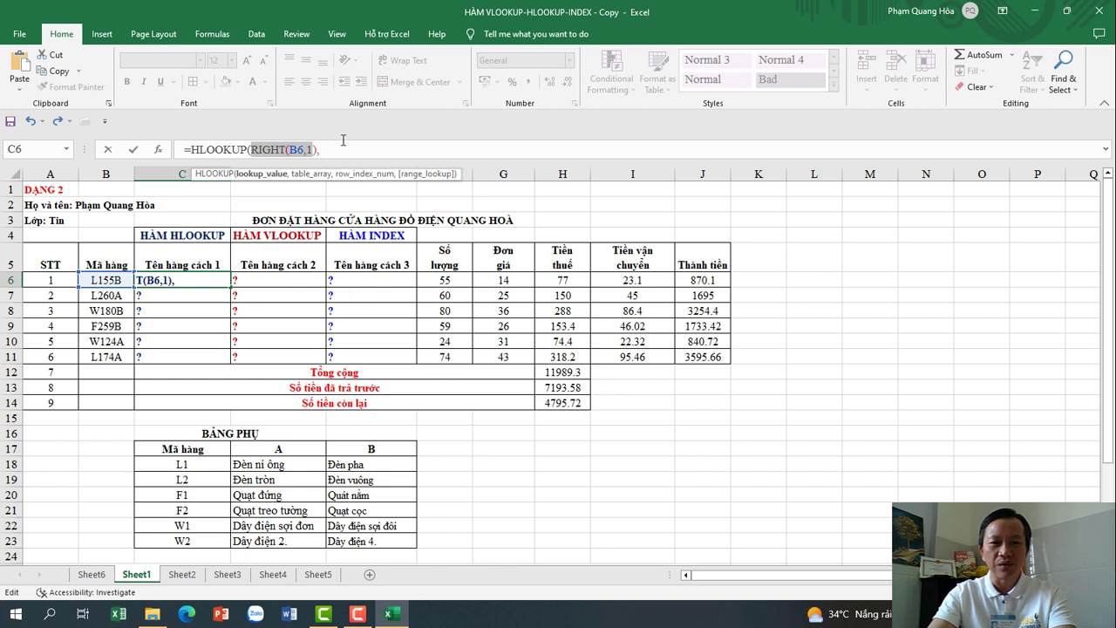
Add the BẢNG PHỤ range as the absolute table array $C$17:$E$23 in the C6 HLOOKUP formula.
key("End")
left_click_drag(170, 449, 353, 542)
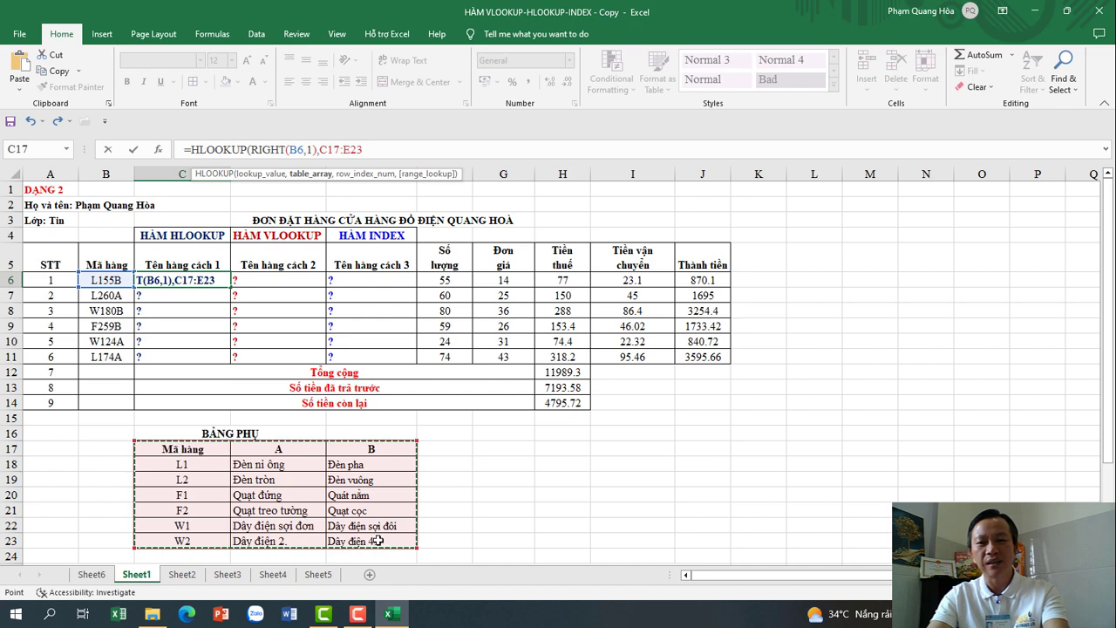
key("F4")
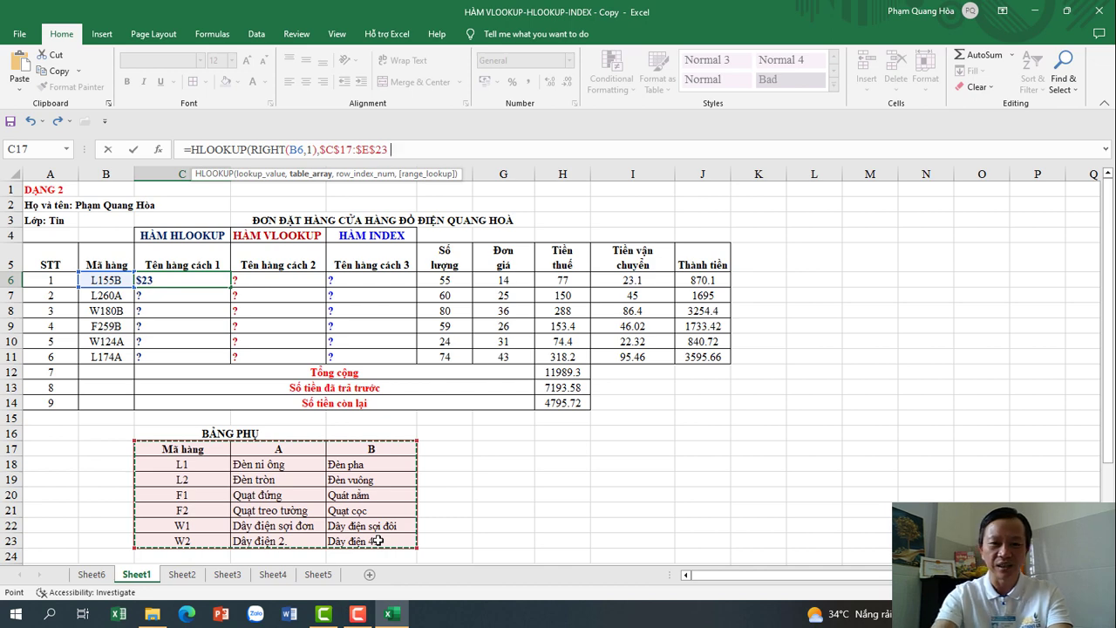
type(",")
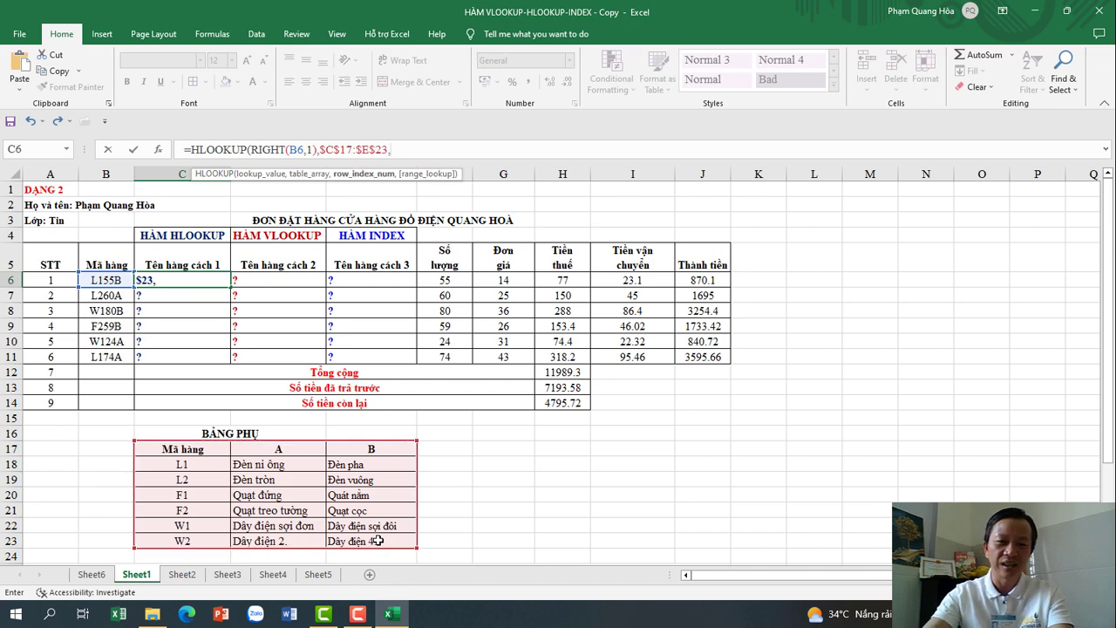
left_click(273, 149)
left_click(362, 150)
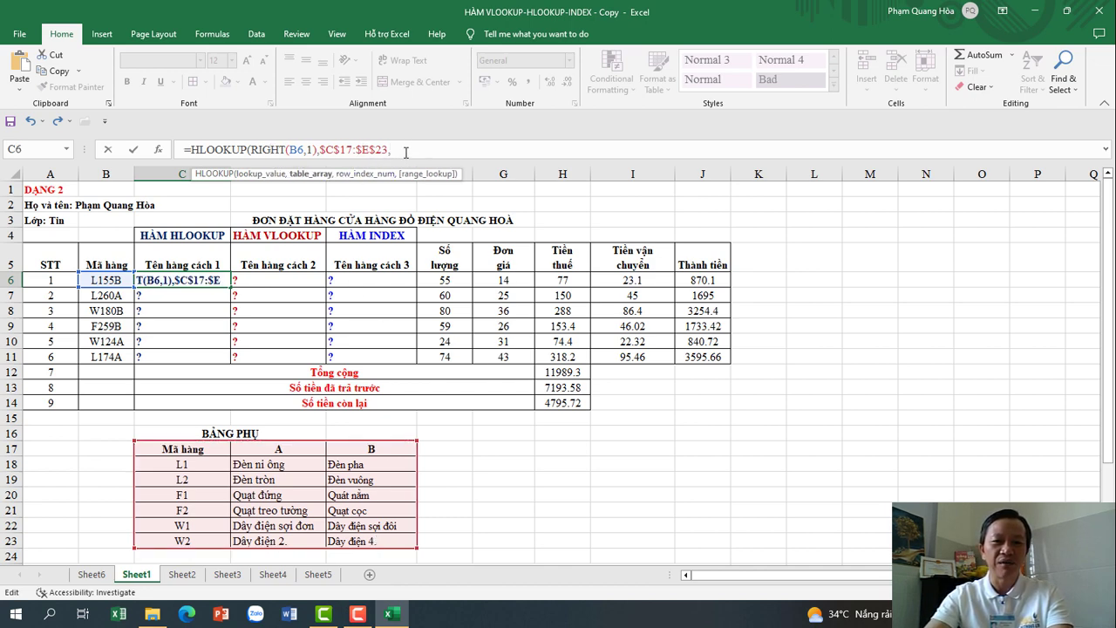
left_click(405, 150)
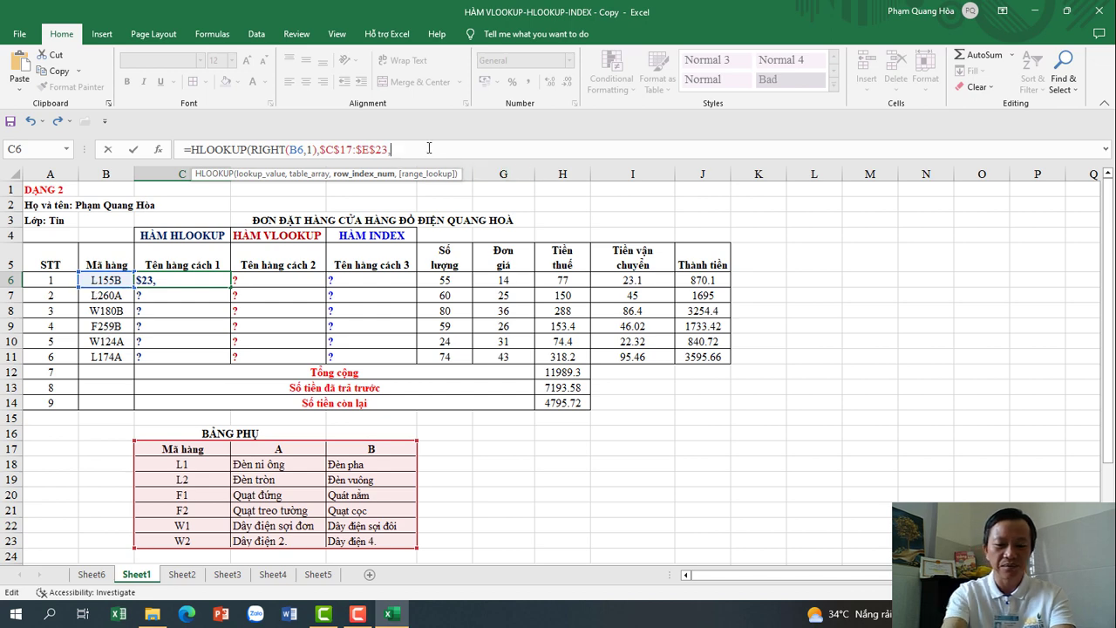
Give the C6 HLOOKUP a row index of IF(LEFT(B6,2)="L1",2, leaving the IF open for its false value.
type("IF")
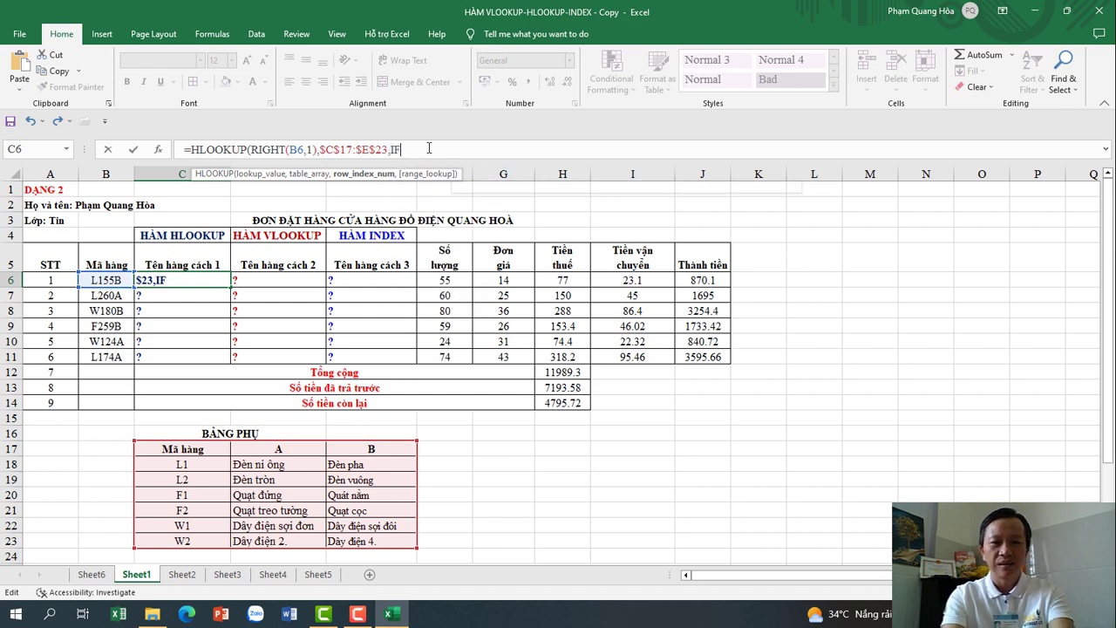
type("(")
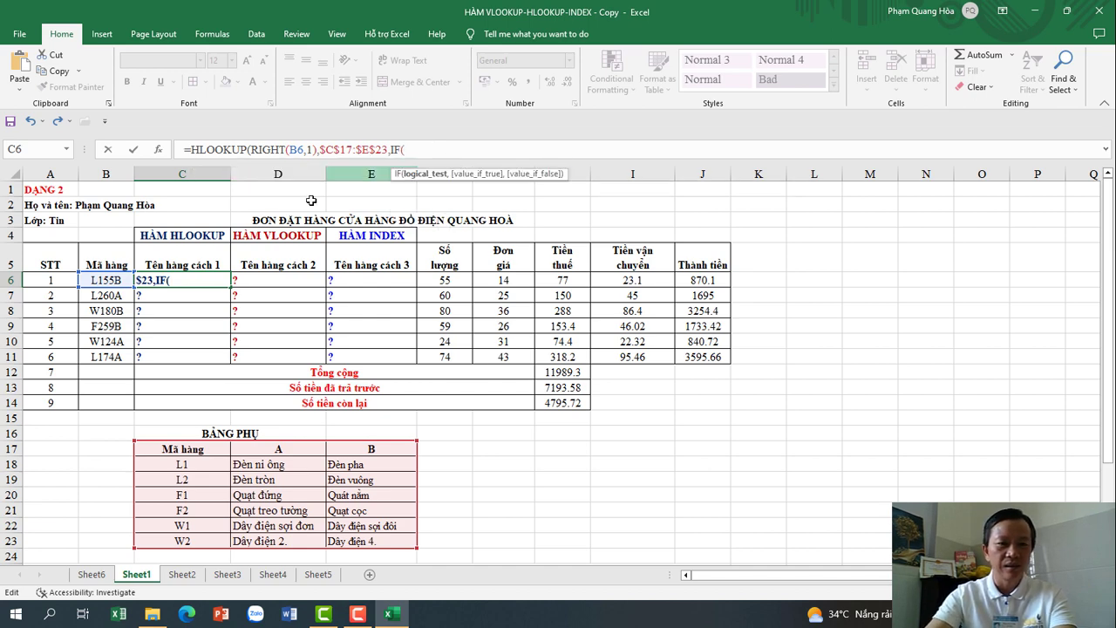
left_click(99, 280)
key("BackSpace")
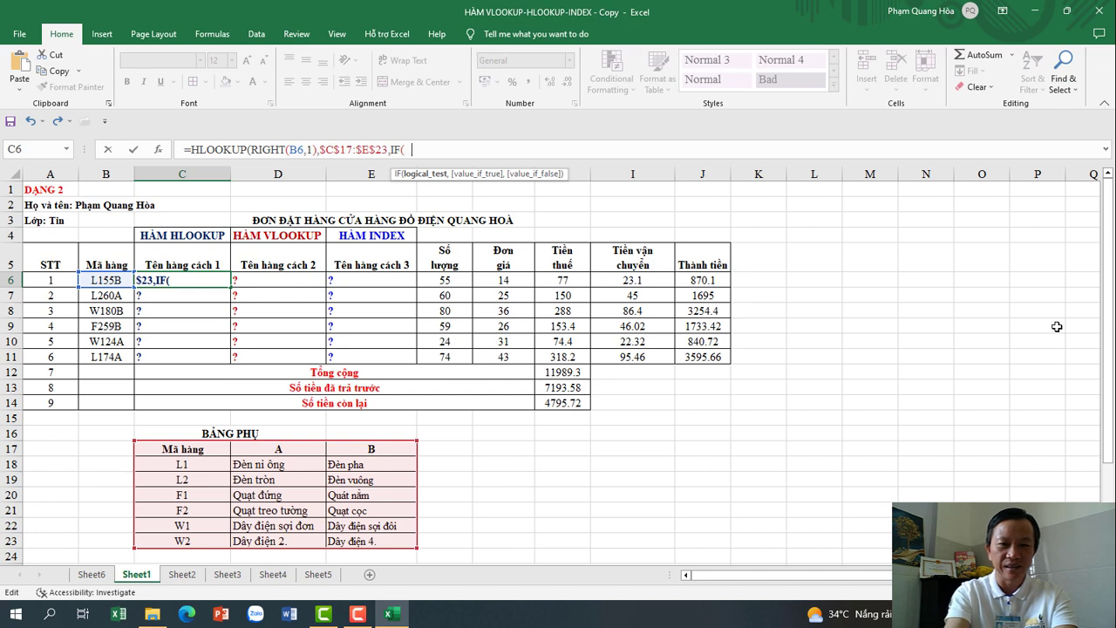
type("LÈ")
type("FT")
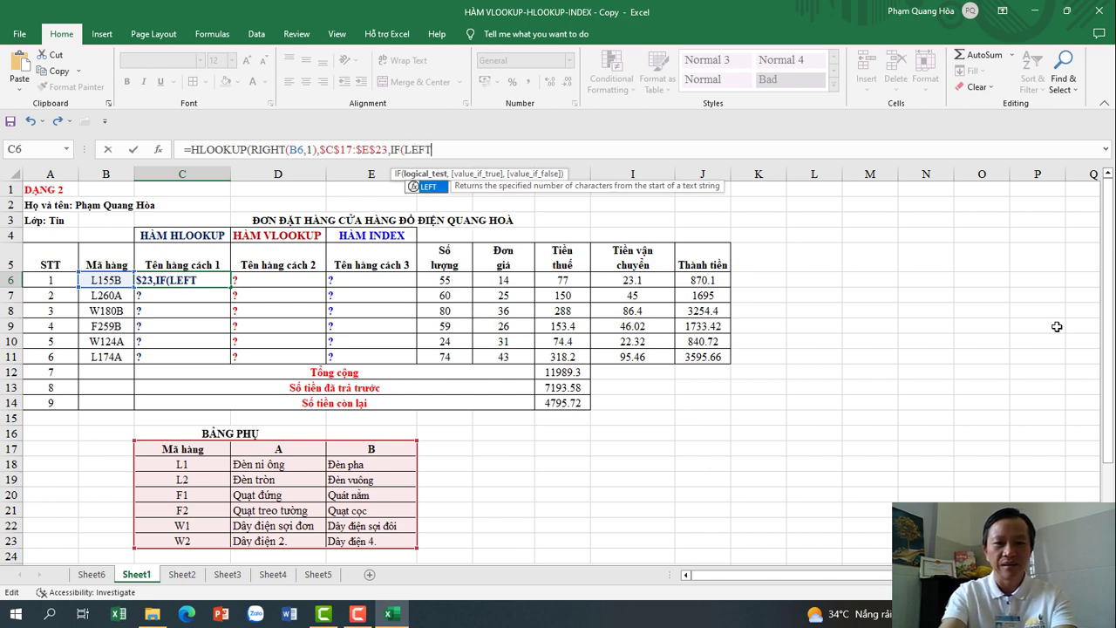
type("(")
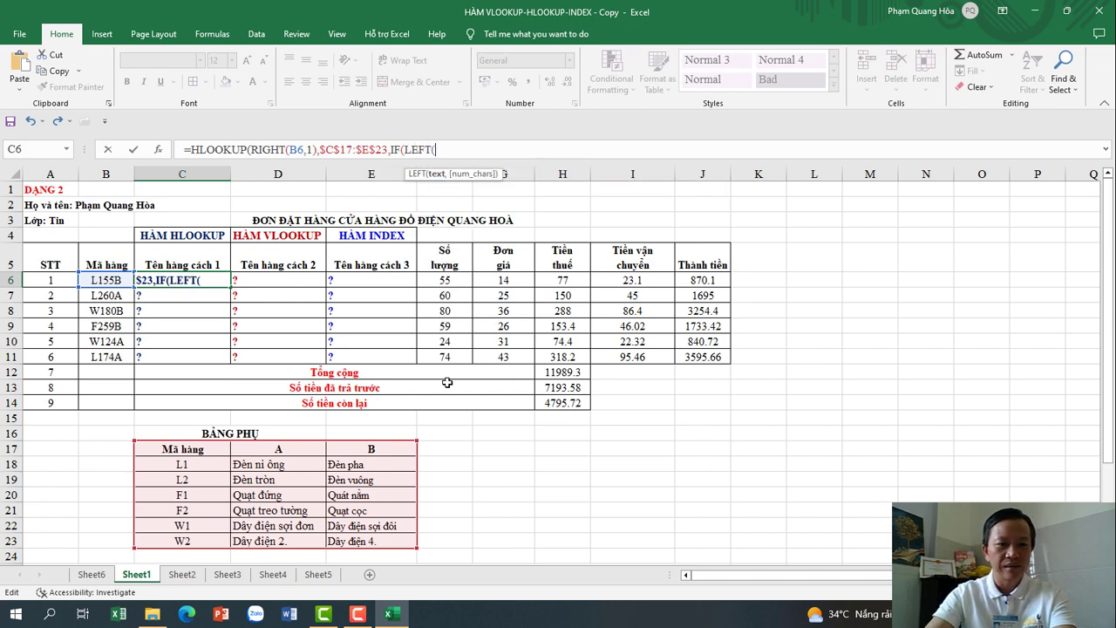
left_click(110, 282)
type(",")
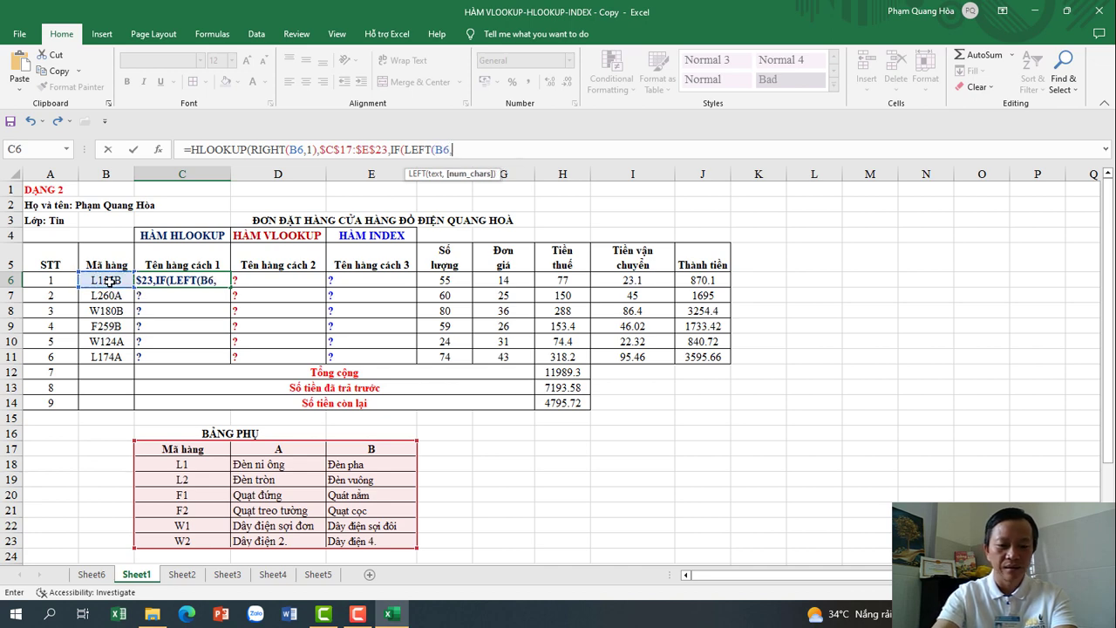
type("2)")
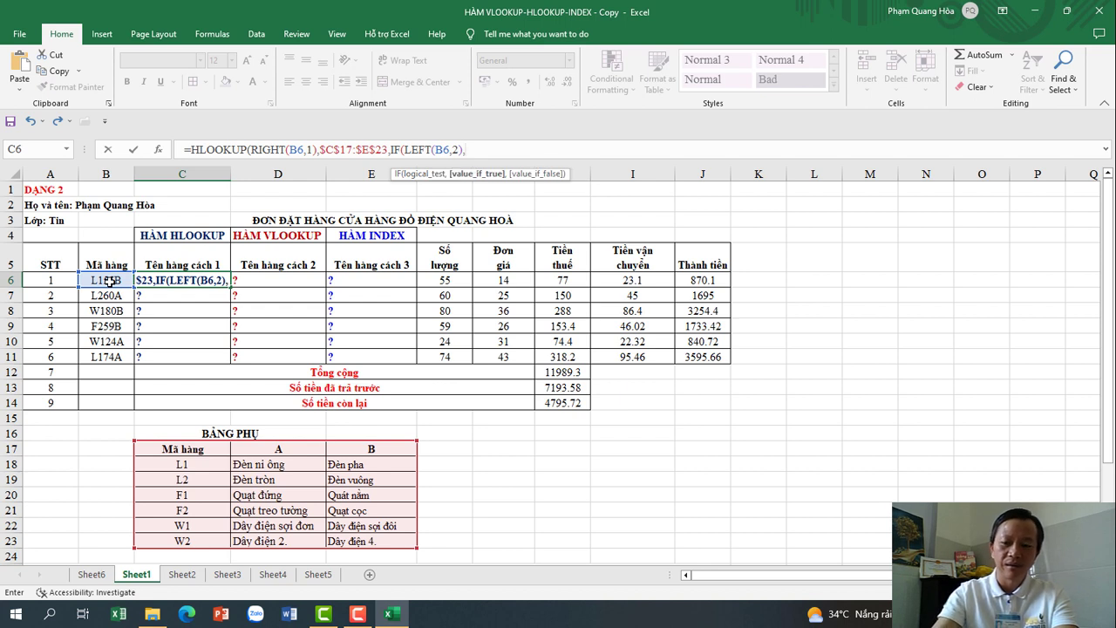
type("=")
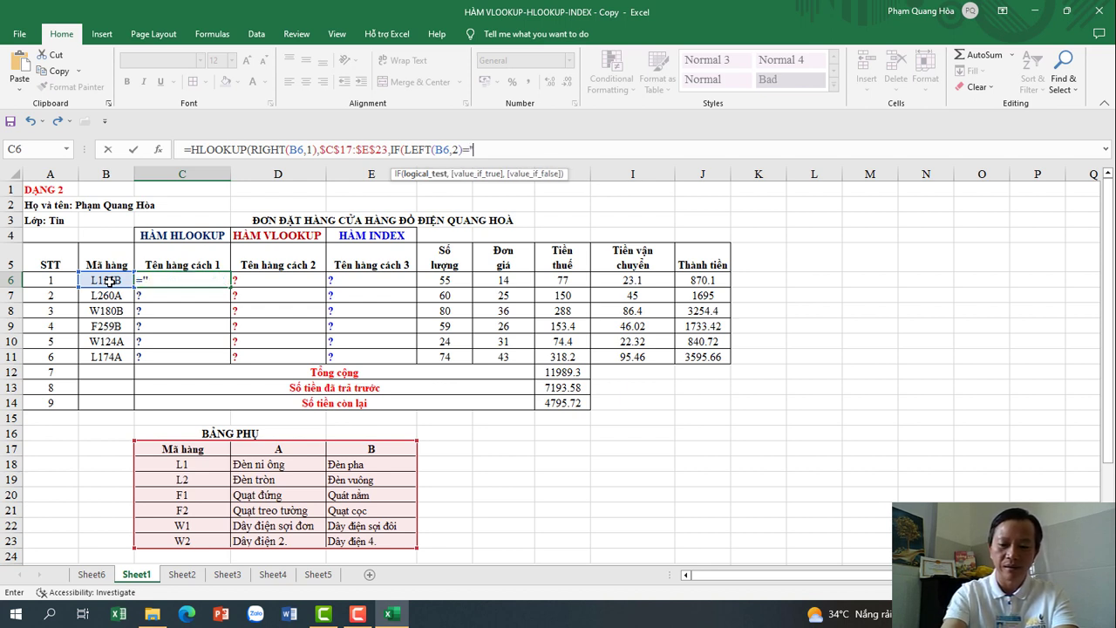
type("\"L1\"")
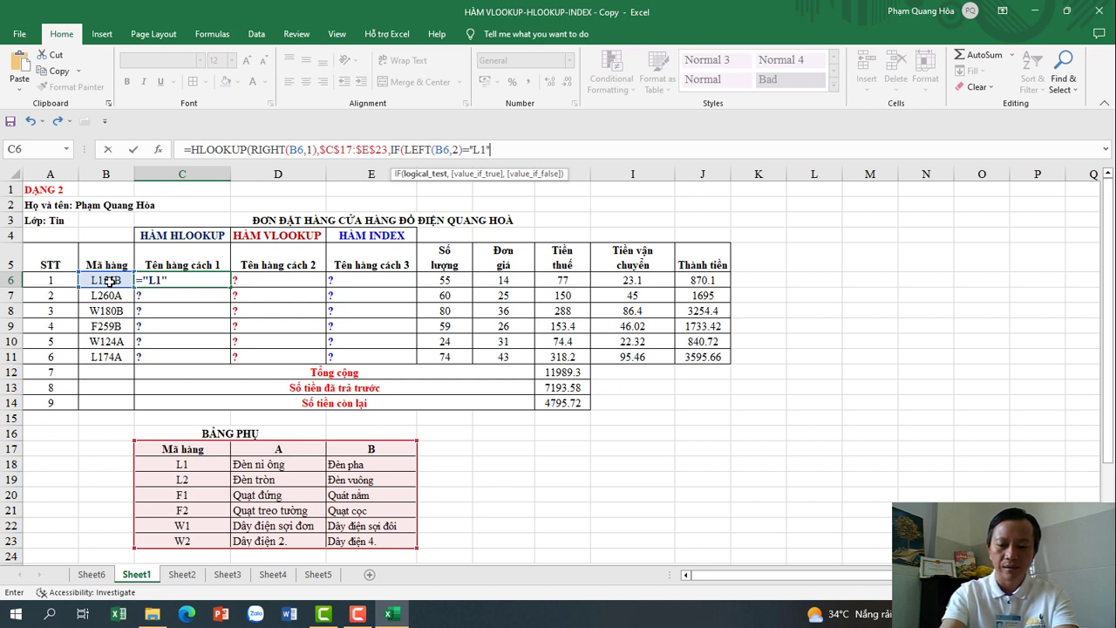
type(",2")
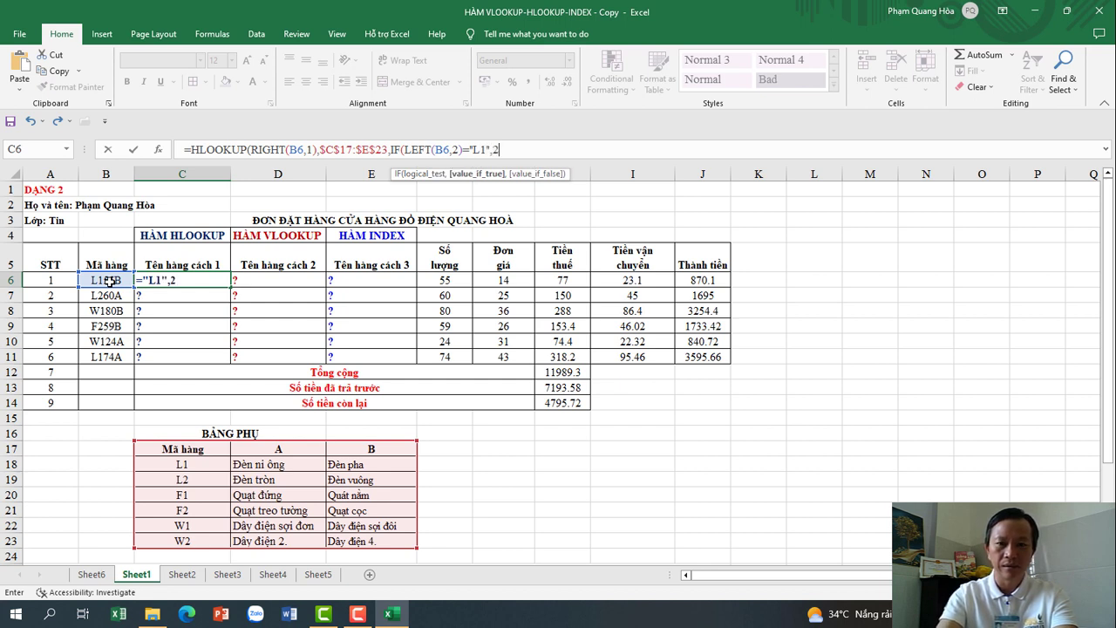
type(",")
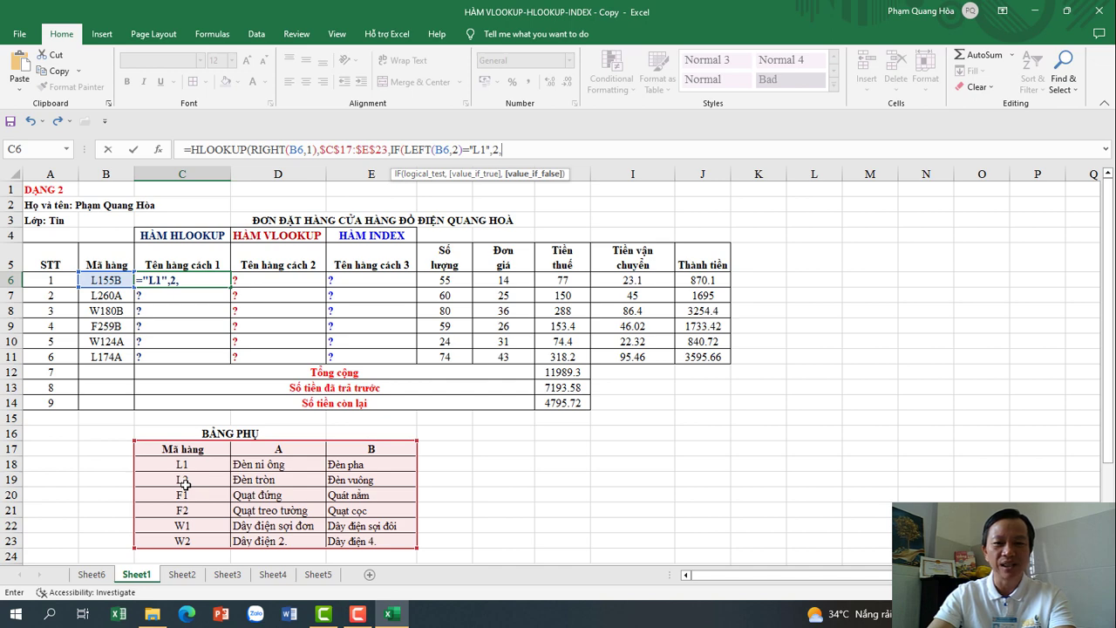
Nest a second IF as the false value in the C6 formula, returning row 3 when LEFT(B6,2)="L2".
type("IIF")
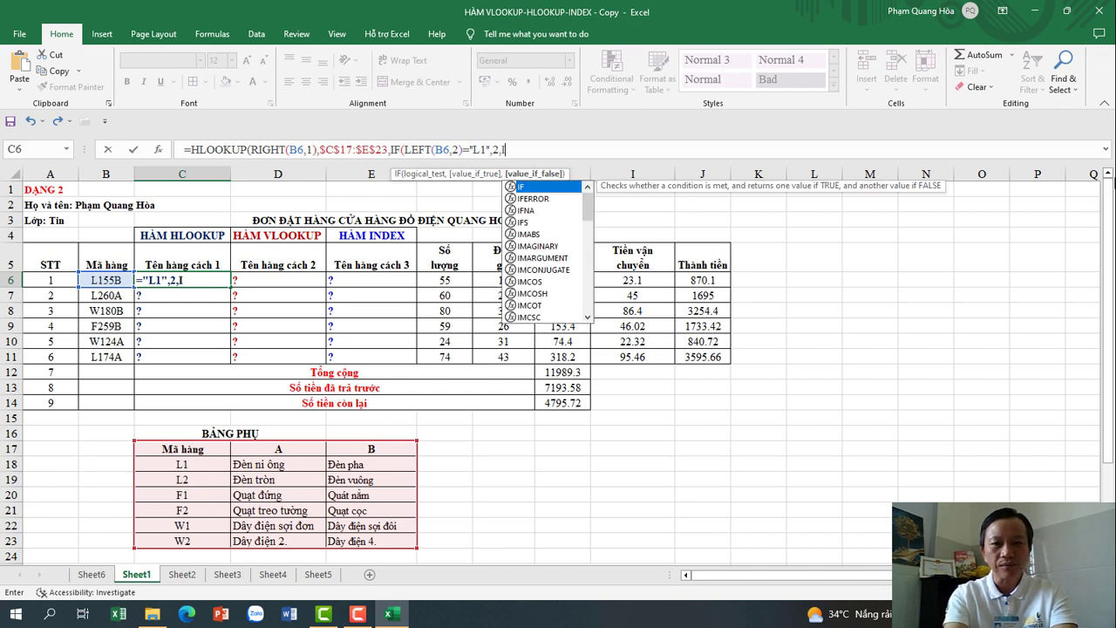
key("BackSpace")
key("BackSpace")
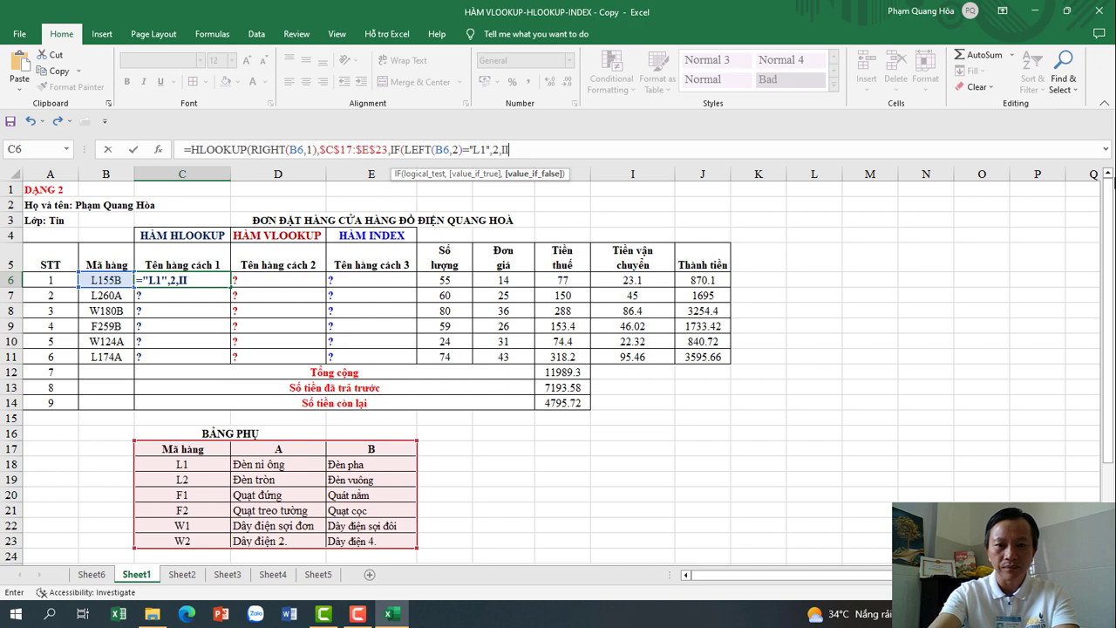
type("F")
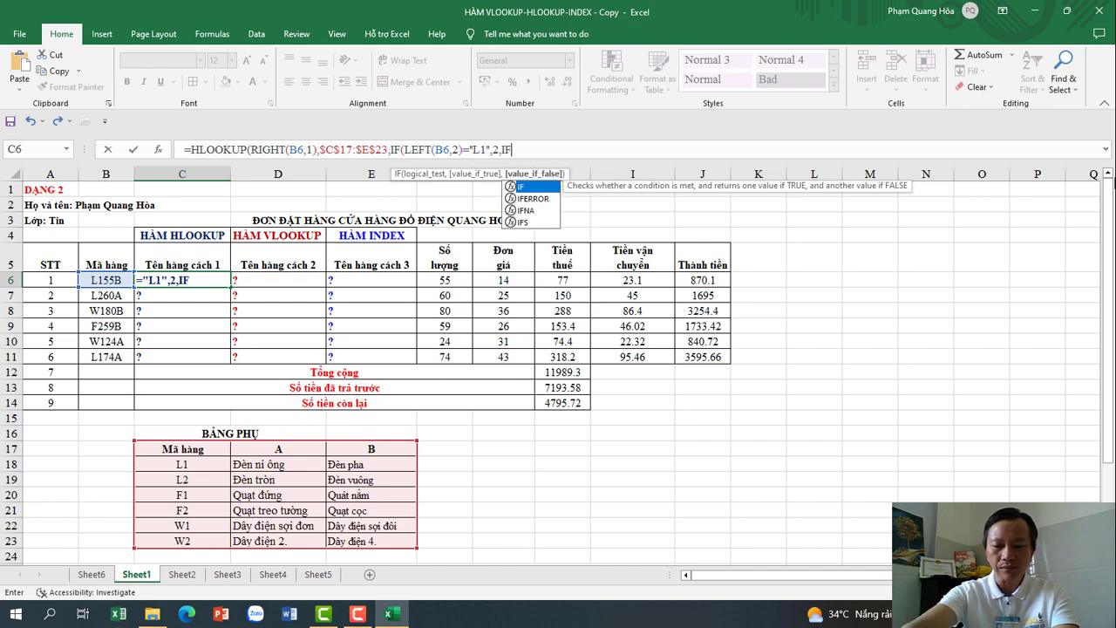
type("(K")
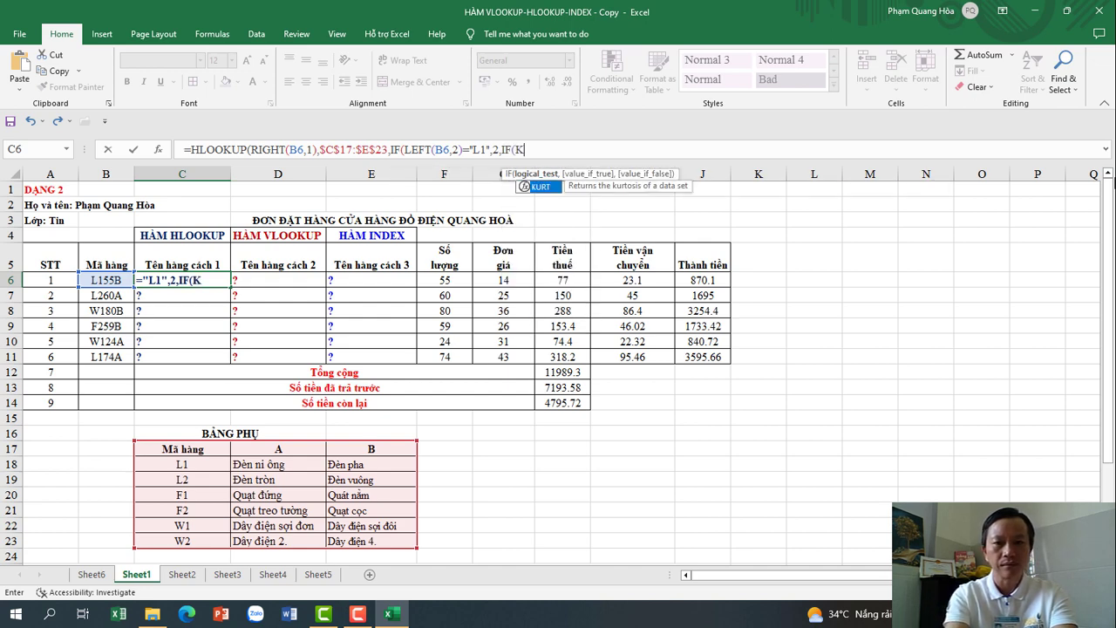
key("BackSpace")
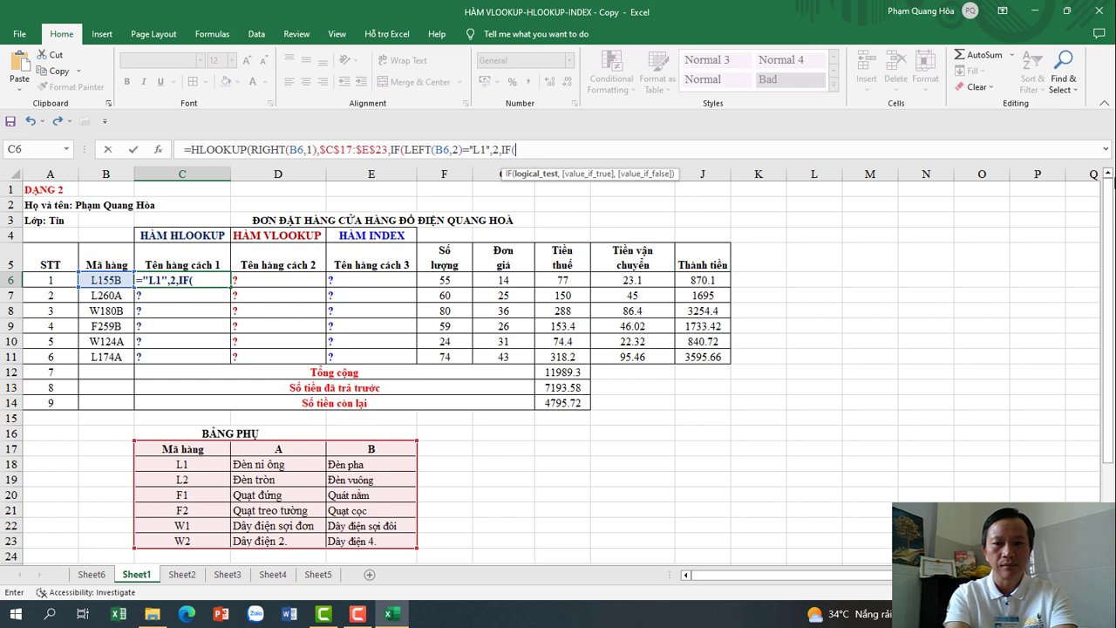
type("LEFT")
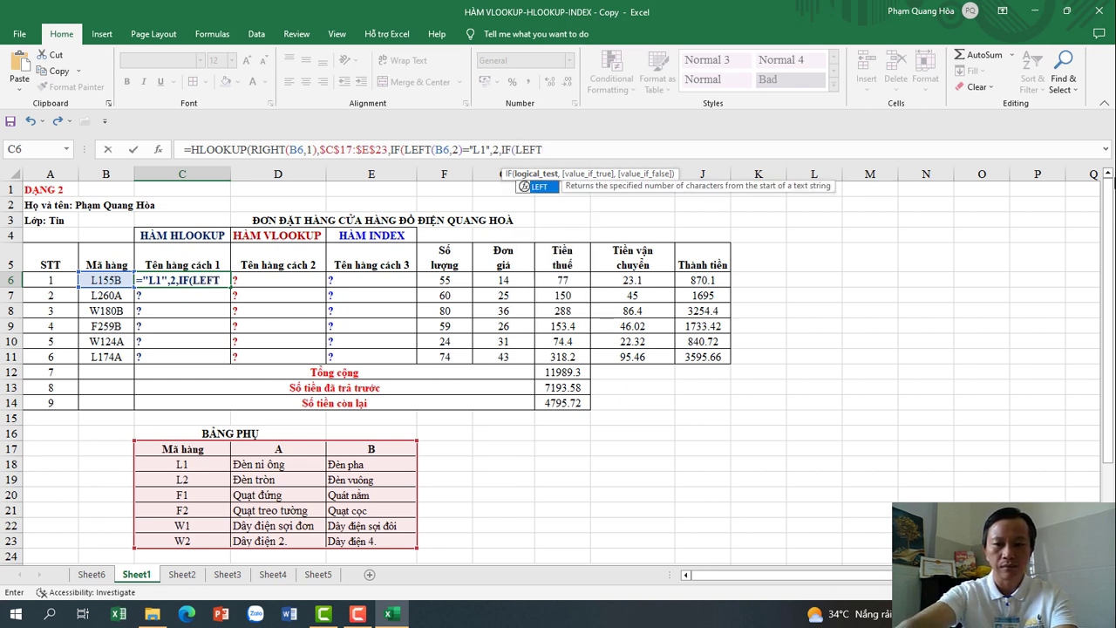
type("(")
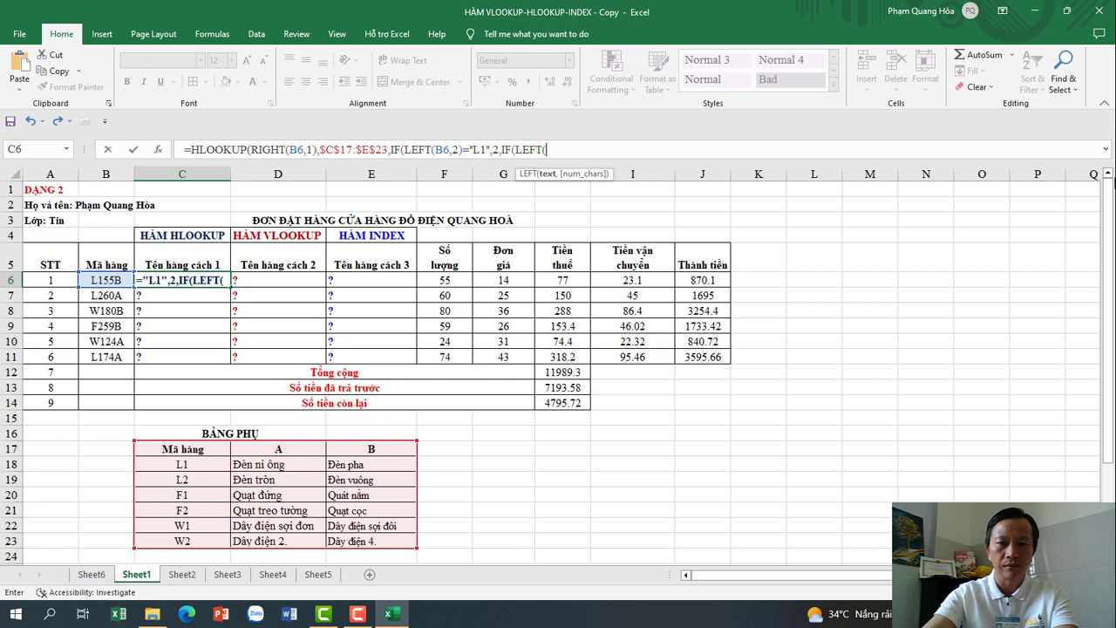
left_click(105, 282)
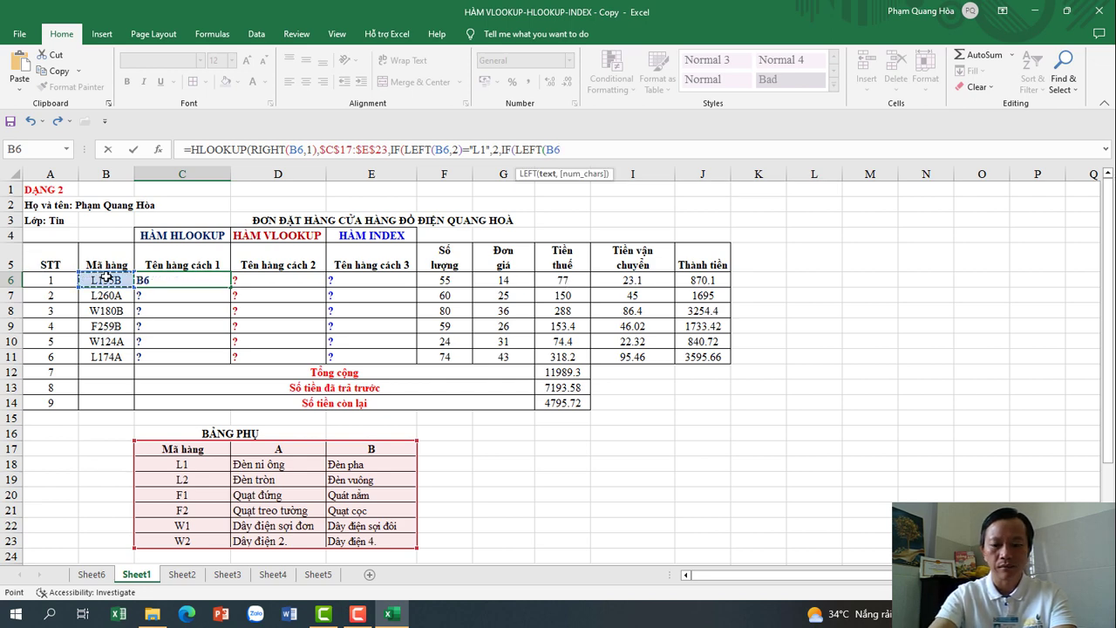
type(",2),")
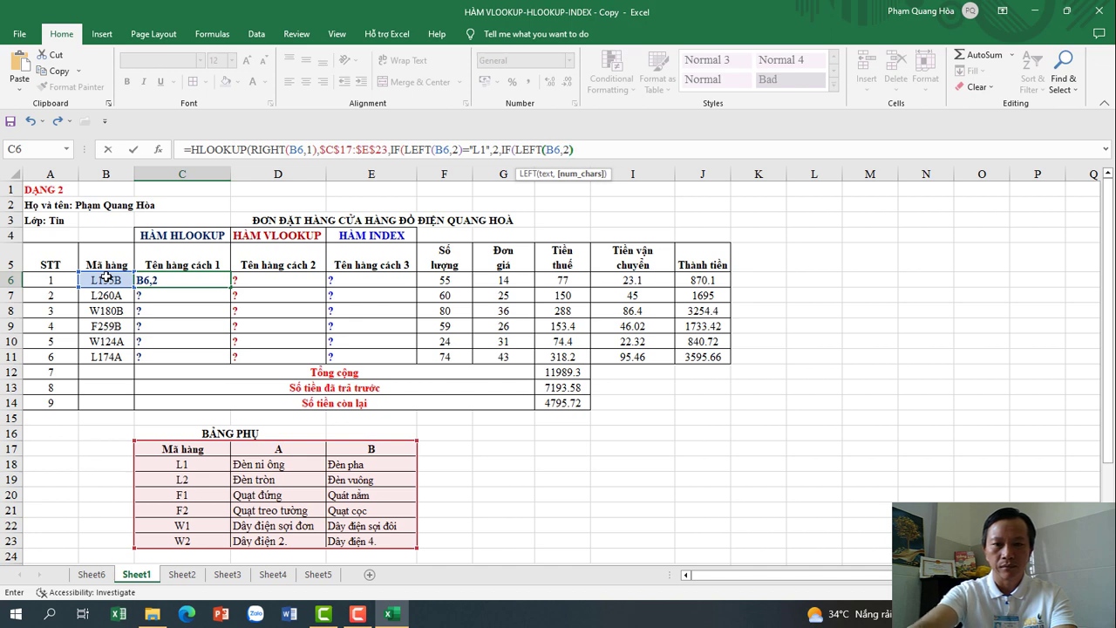
key("BackSpace")
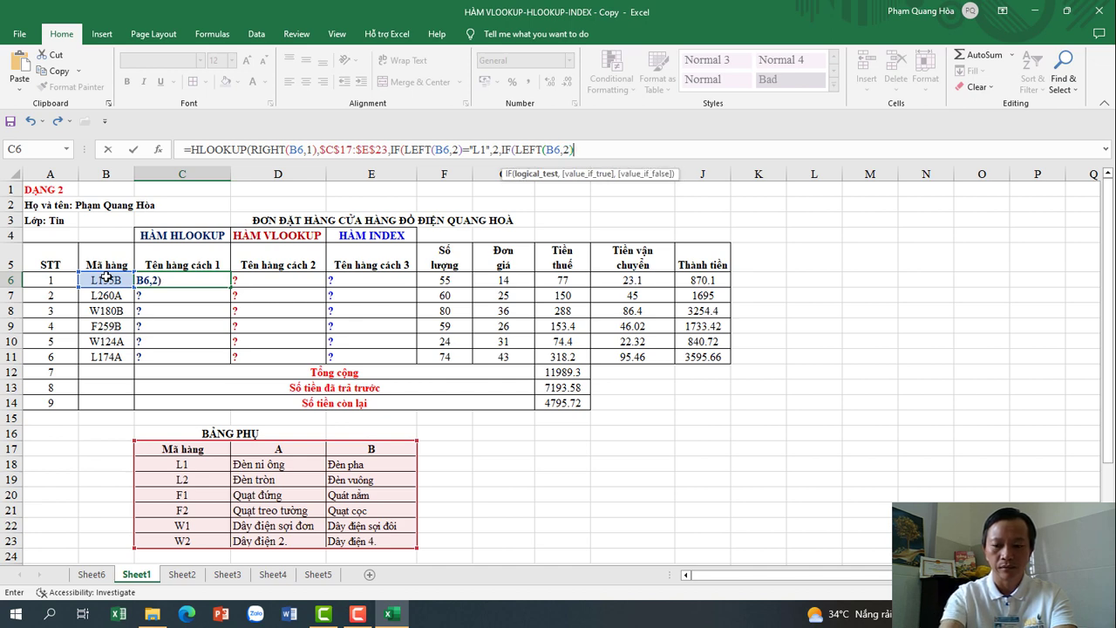
type("=\"")
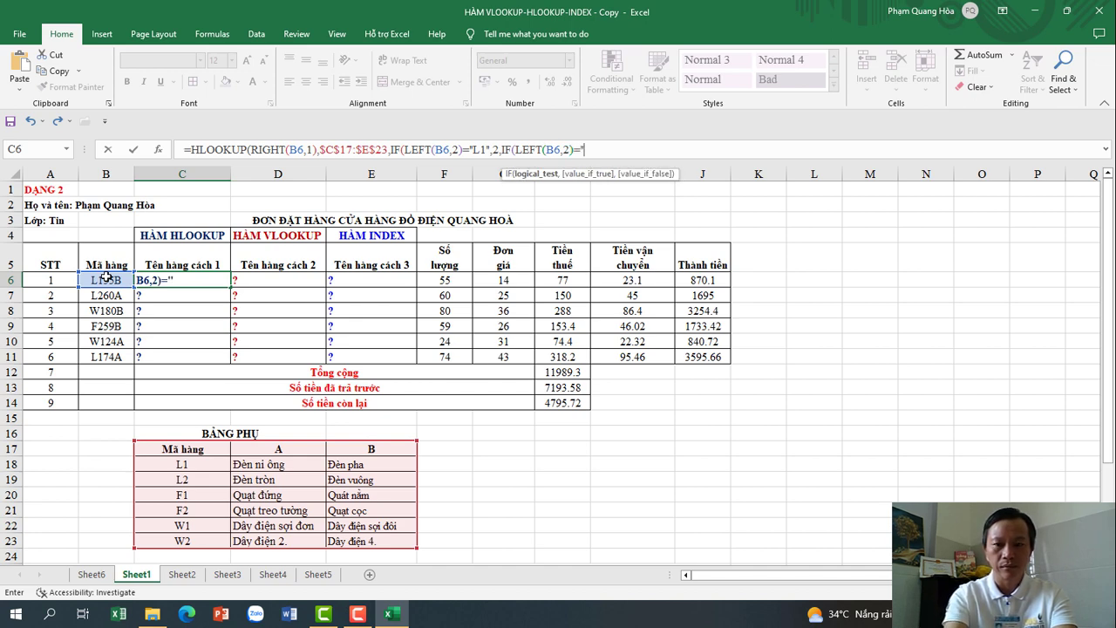
type("L2\"")
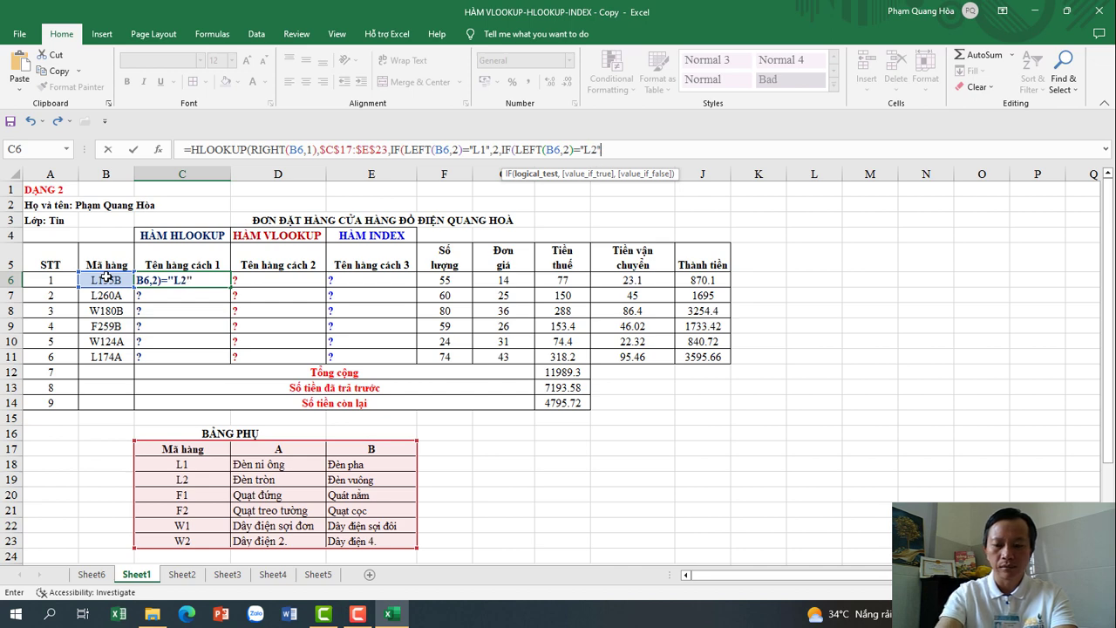
type(",3")
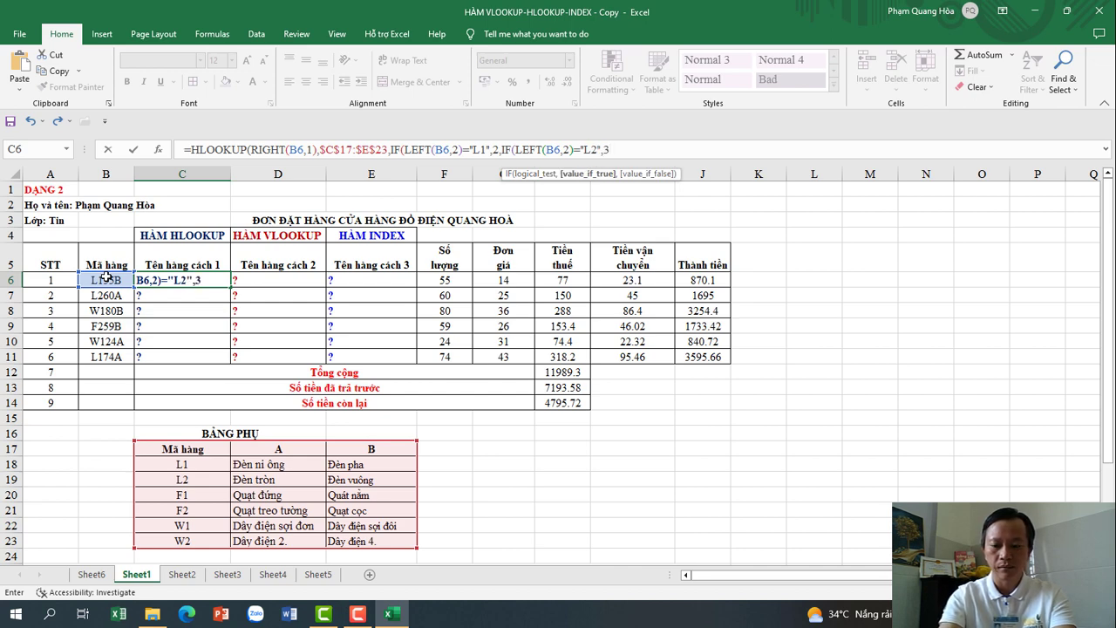
Nest a third IF as the false value in the C6 formula, starting its logical test with LEFT(B6,2).
type(",I")
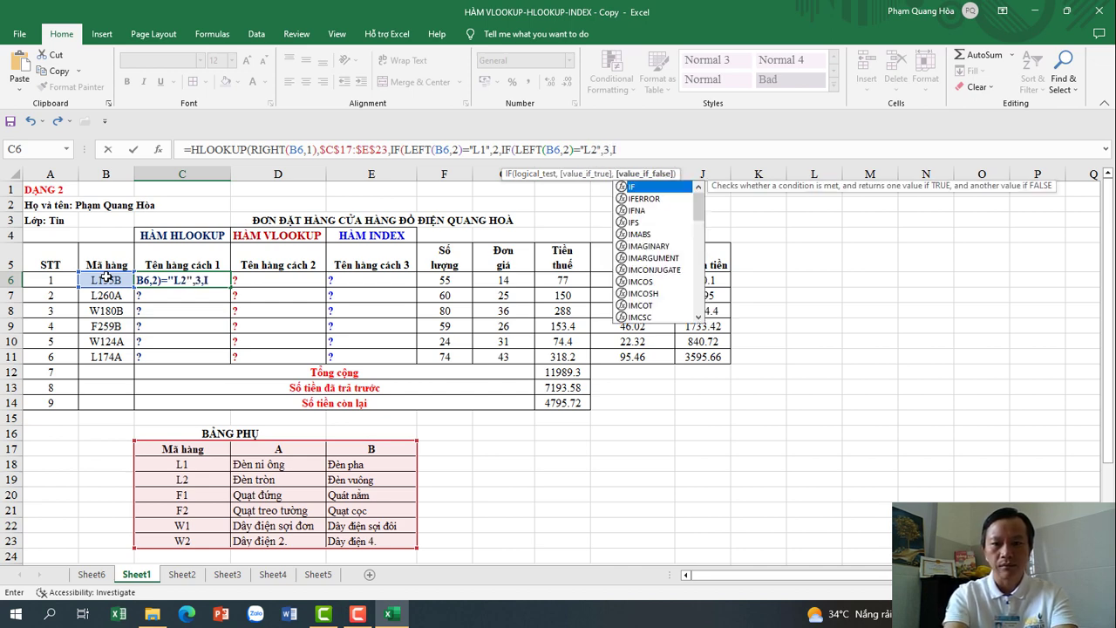
type("F")
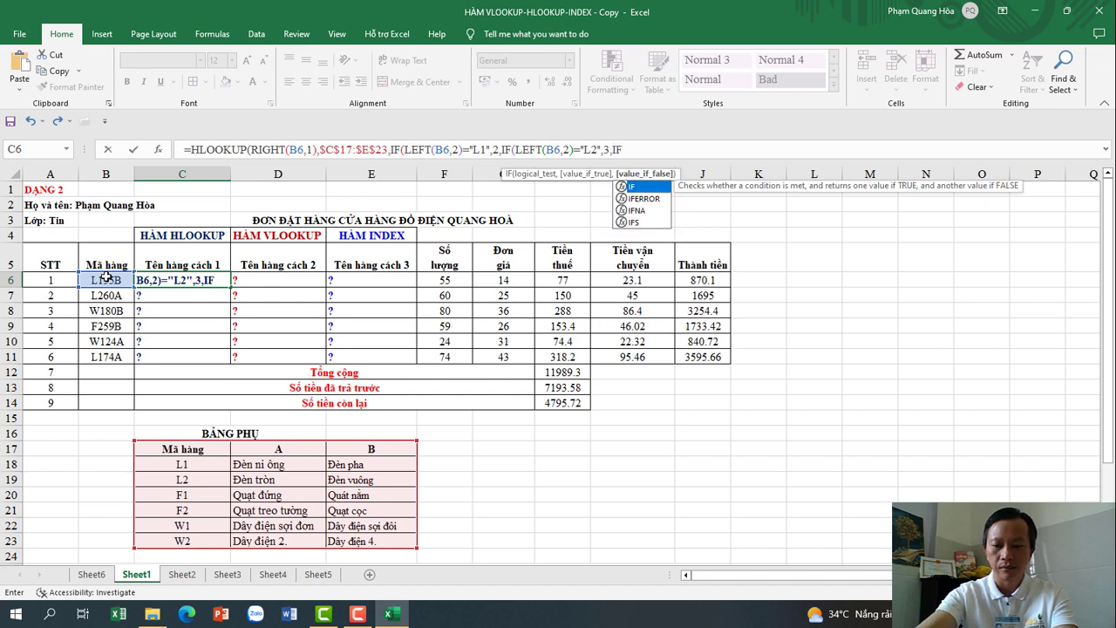
type("(LE")
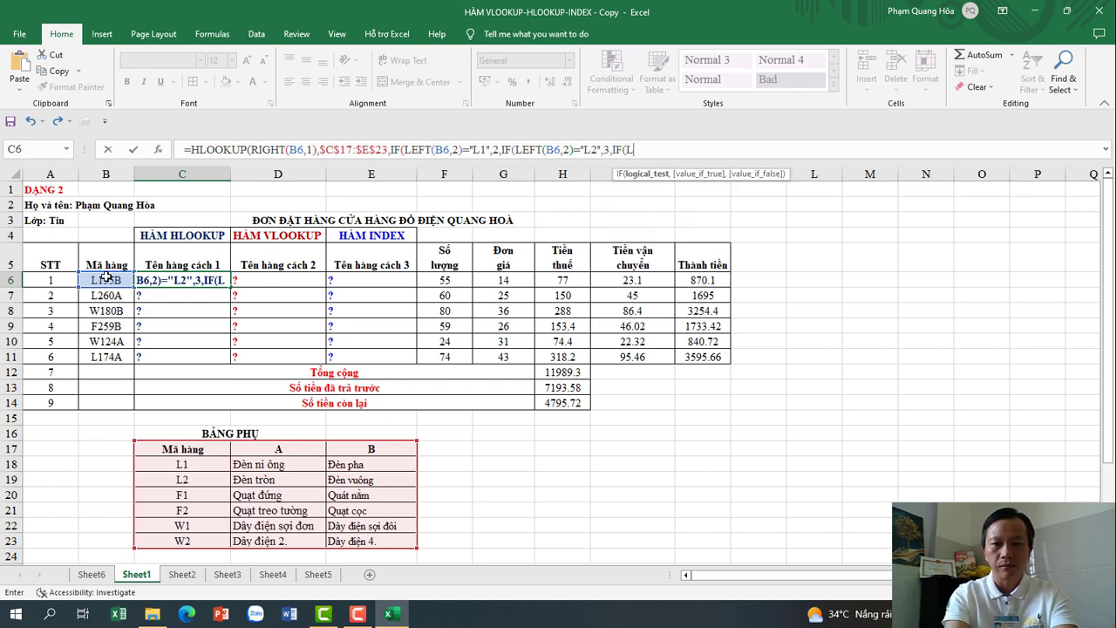
type("FT")
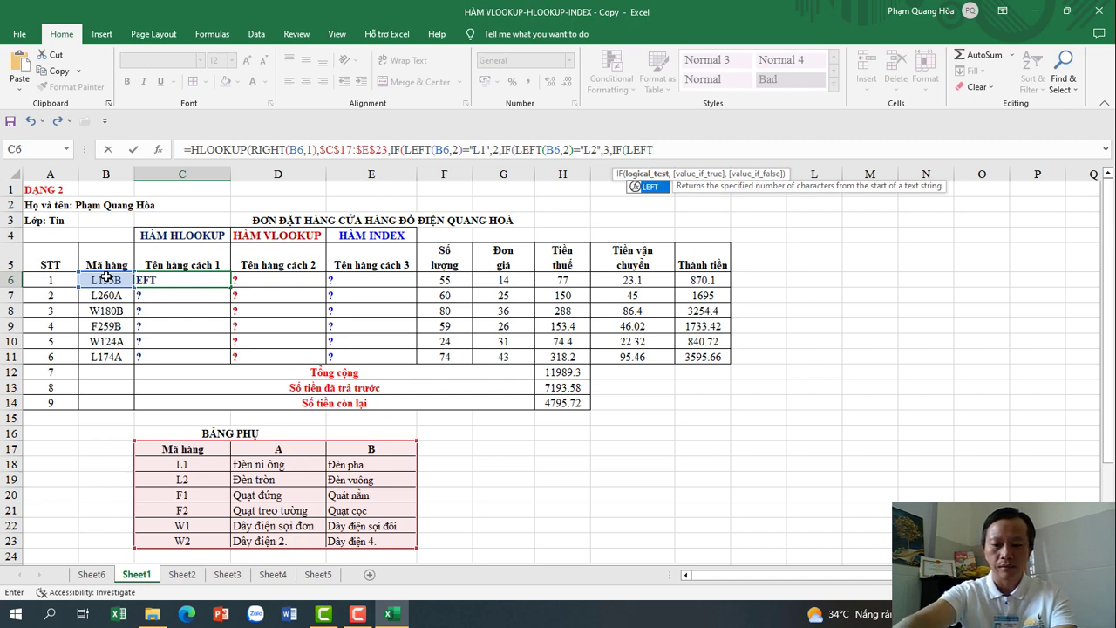
type("(")
left_click(105, 277)
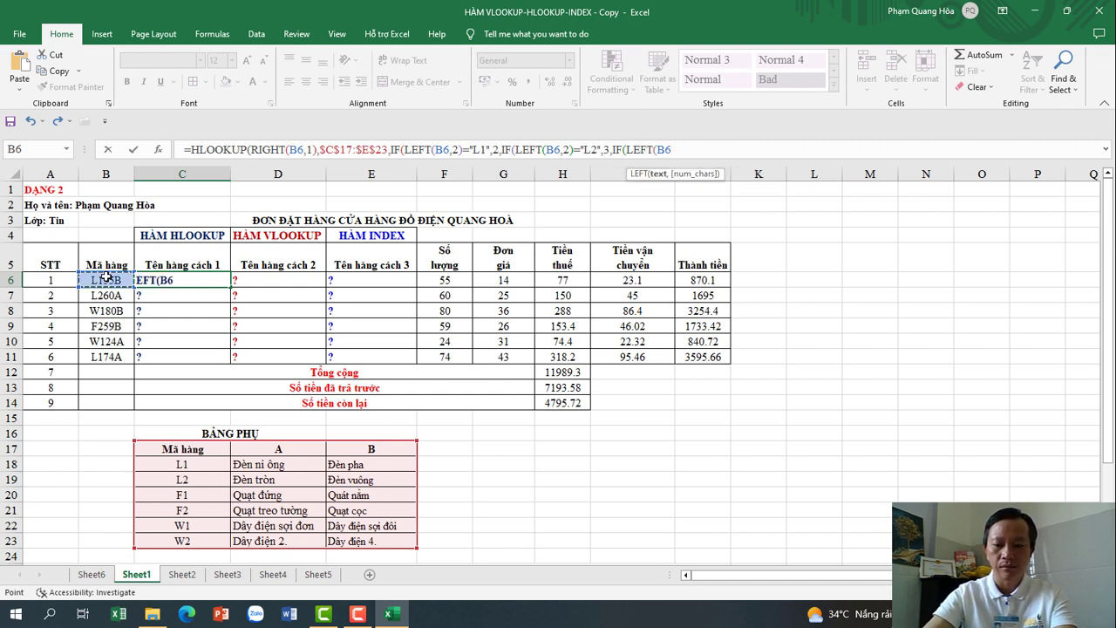
type(",2")
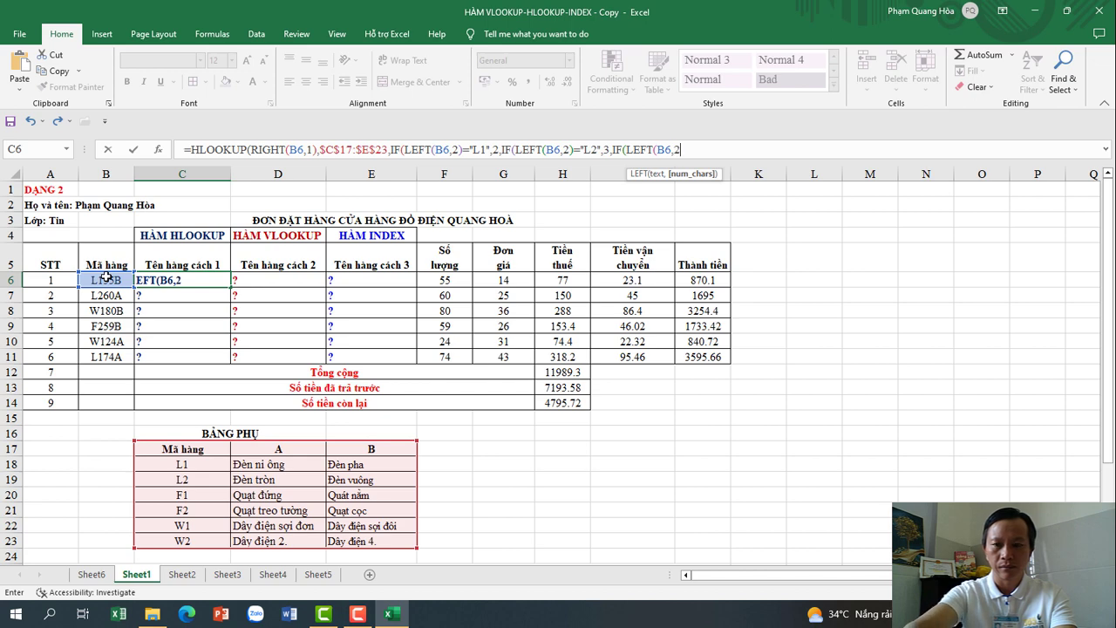
type("),")
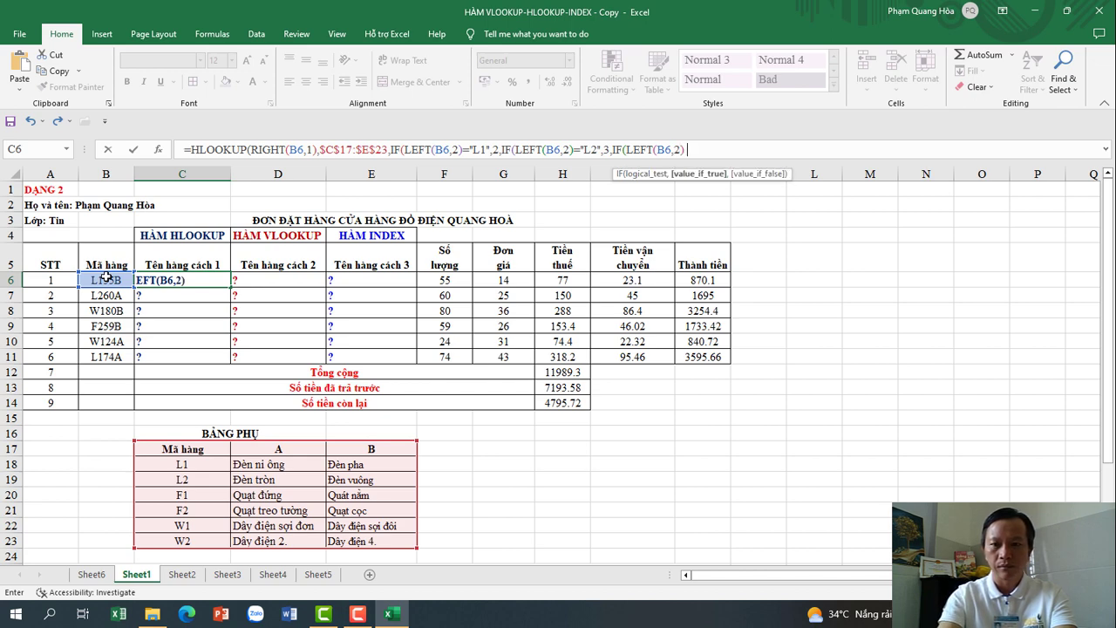
key("BackSpace")
Complete the third IF's test in C6 as equal to "F1" and give it row 4 as its true value.
type("=")
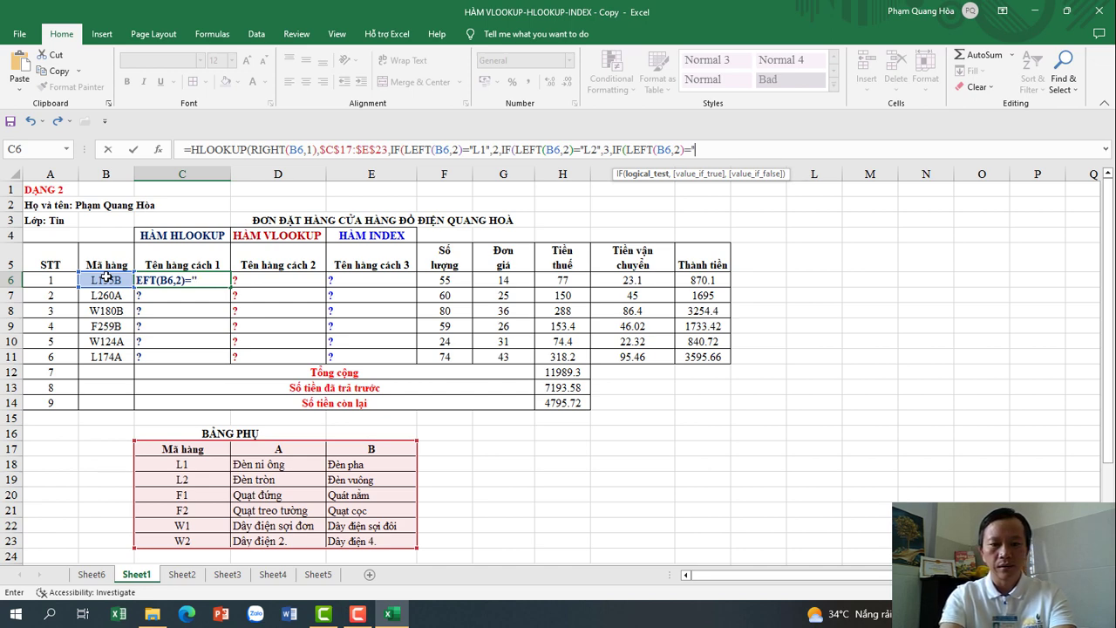
type("\"F")
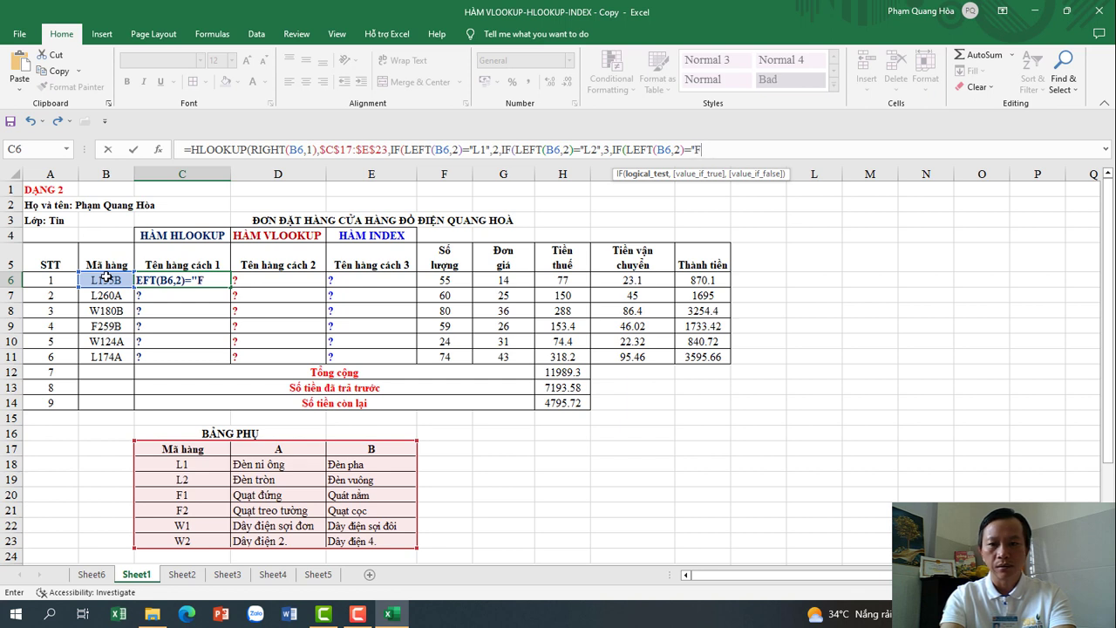
type("1\"")
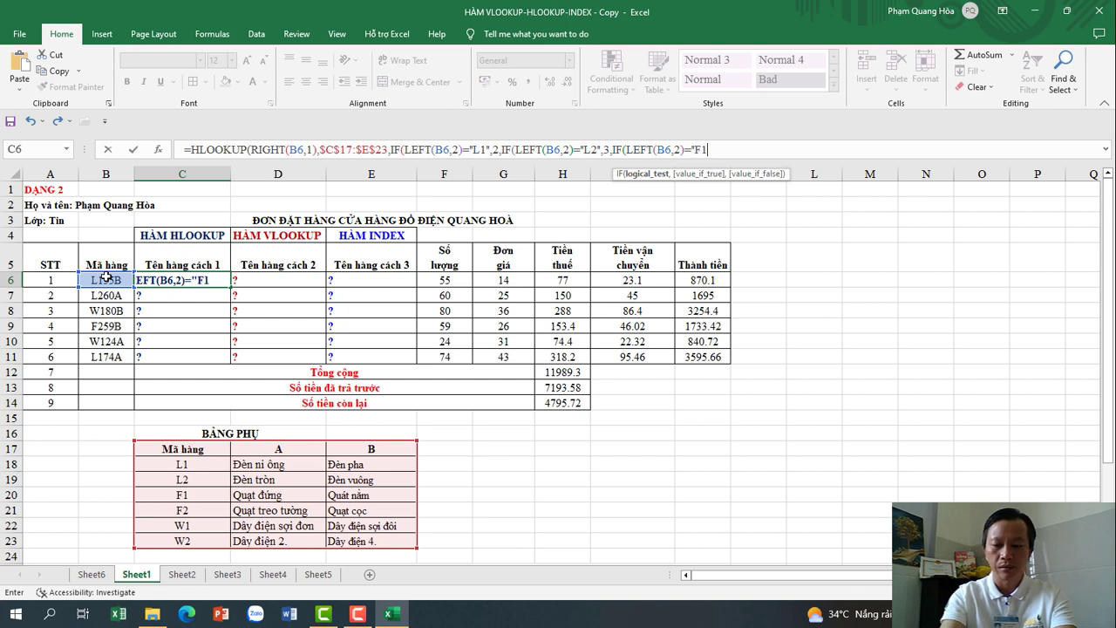
type(",")
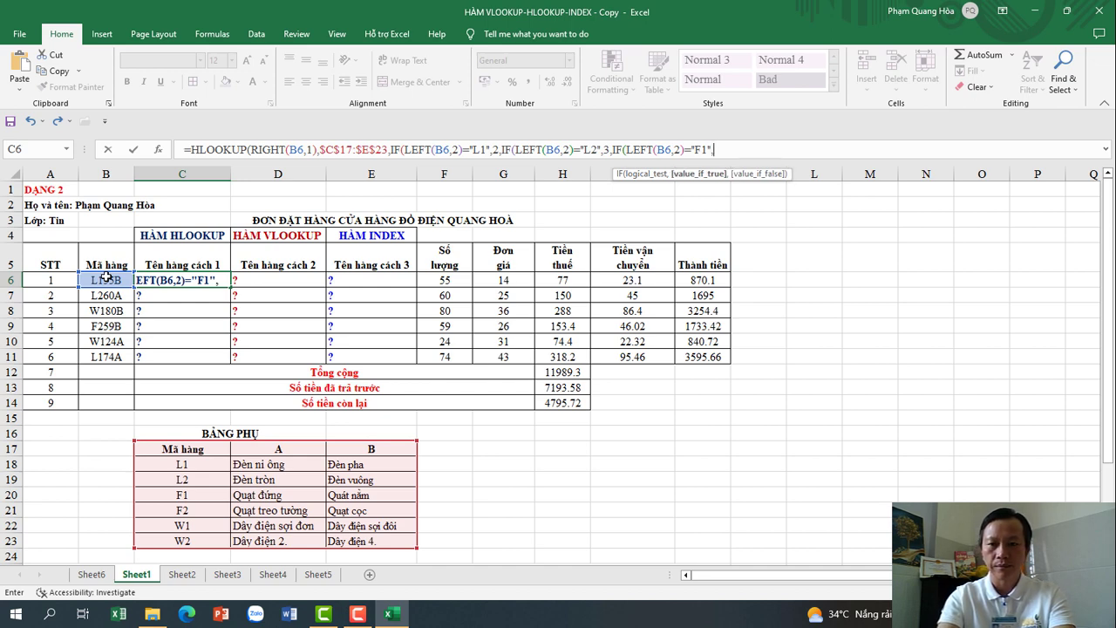
key("BackSpace")
type("=")
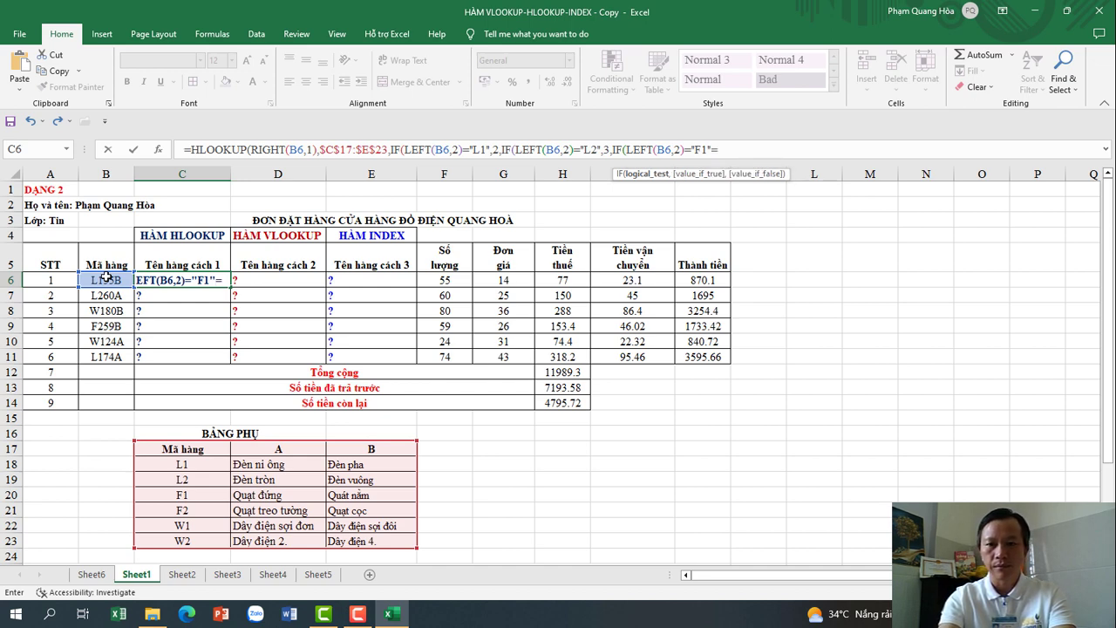
key("BackSpace")
type(",")
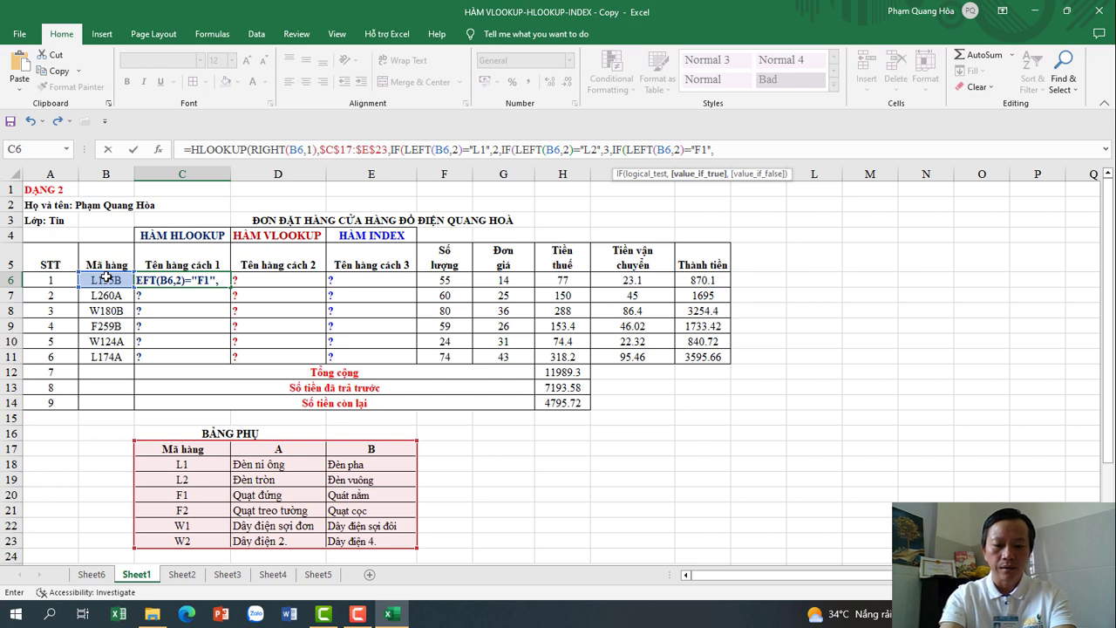
type("4,")
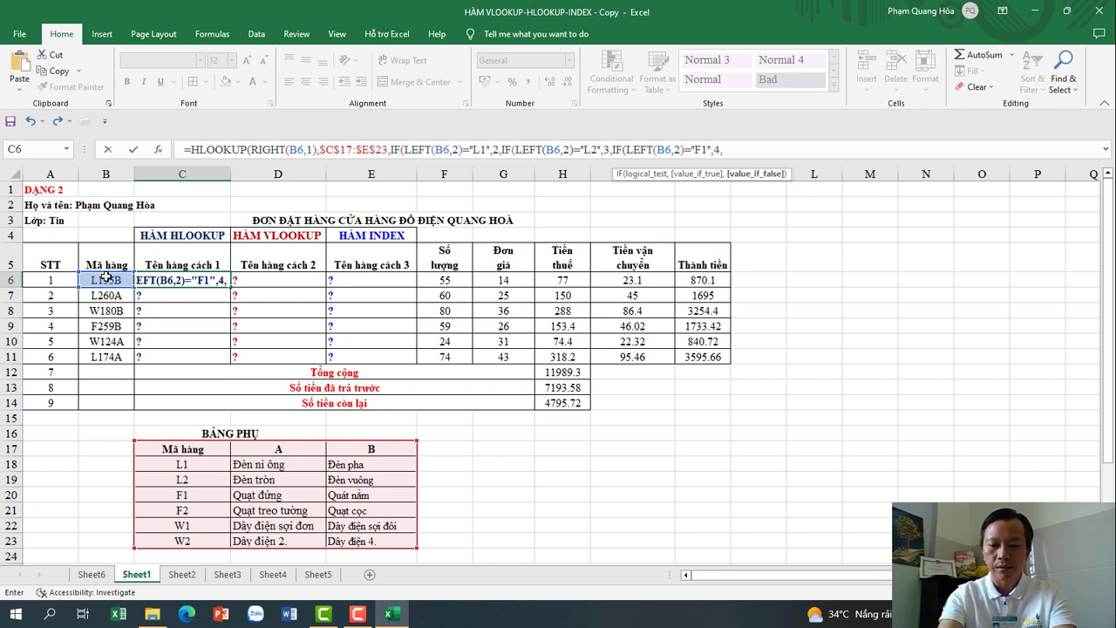
Nest a fourth IF as the false value in the C6 formula, returning row 5 when LEFT(B6,2)="F2".
type("IfF")
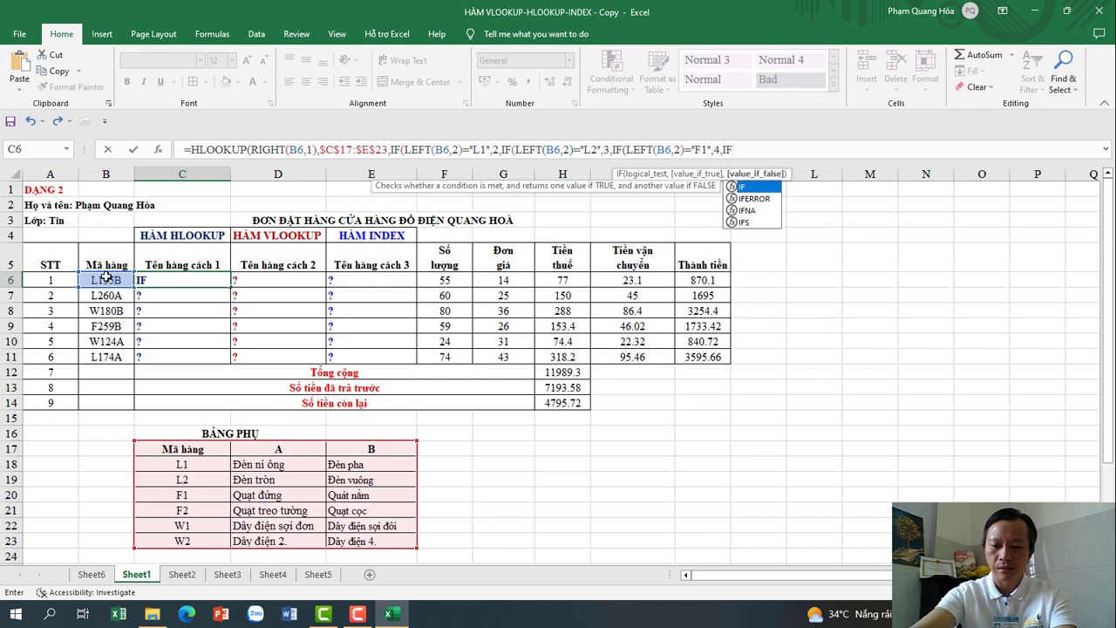
type("(Lef")
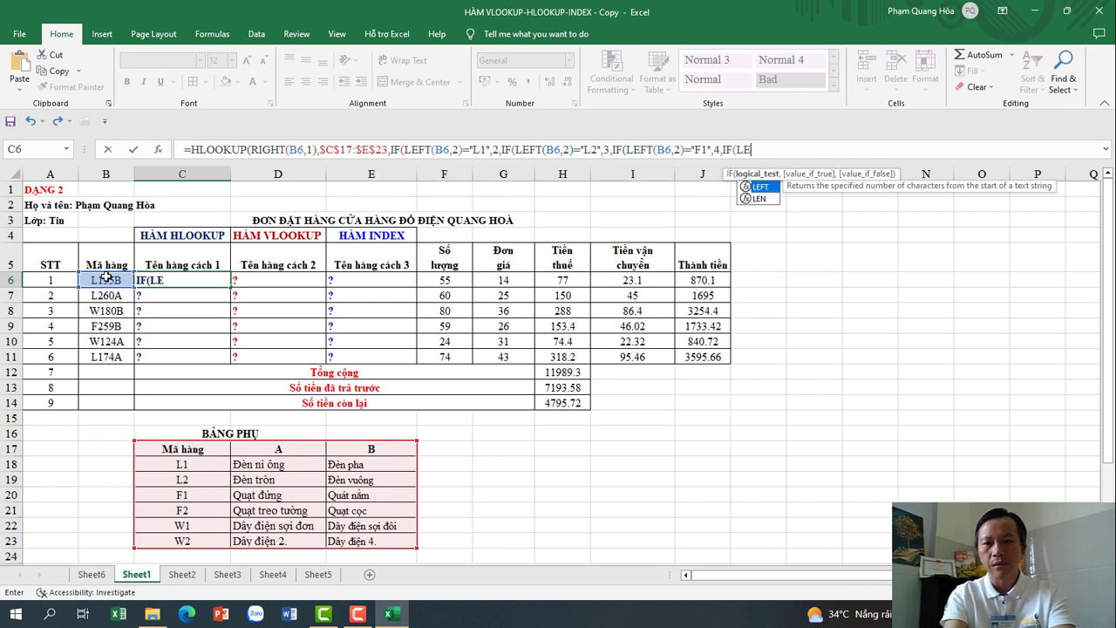
type("FT")
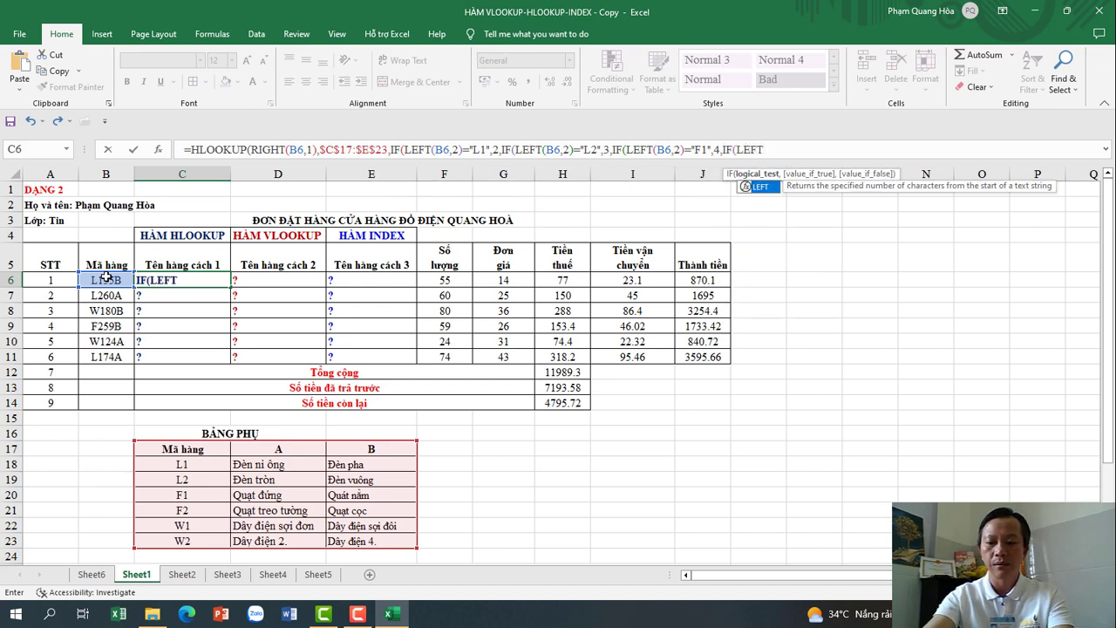
type("(")
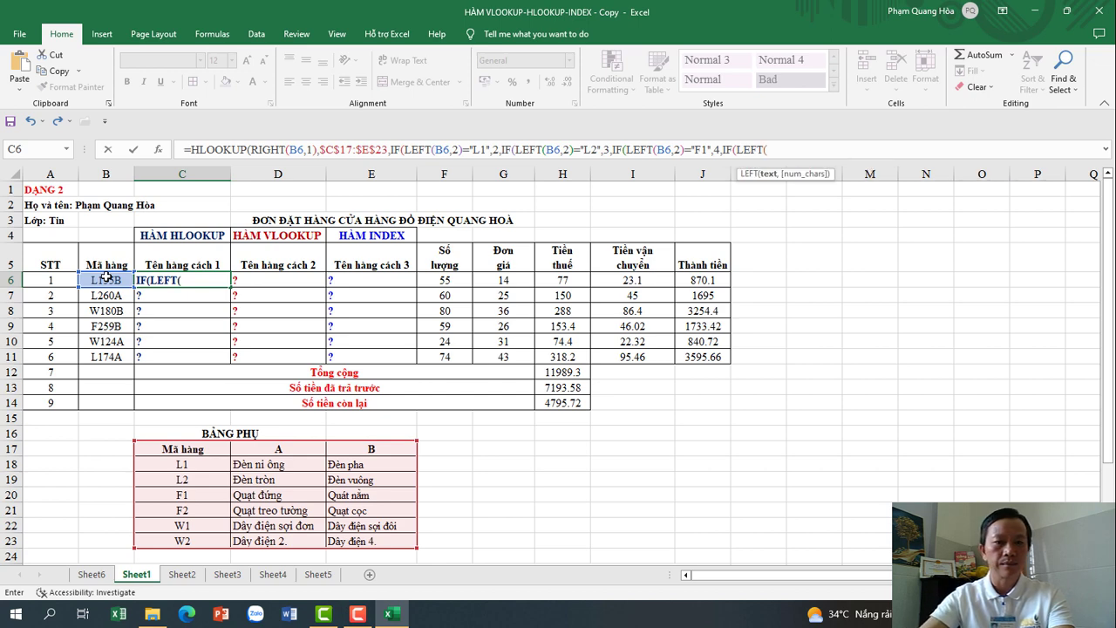
left_click(107, 280)
type(",")
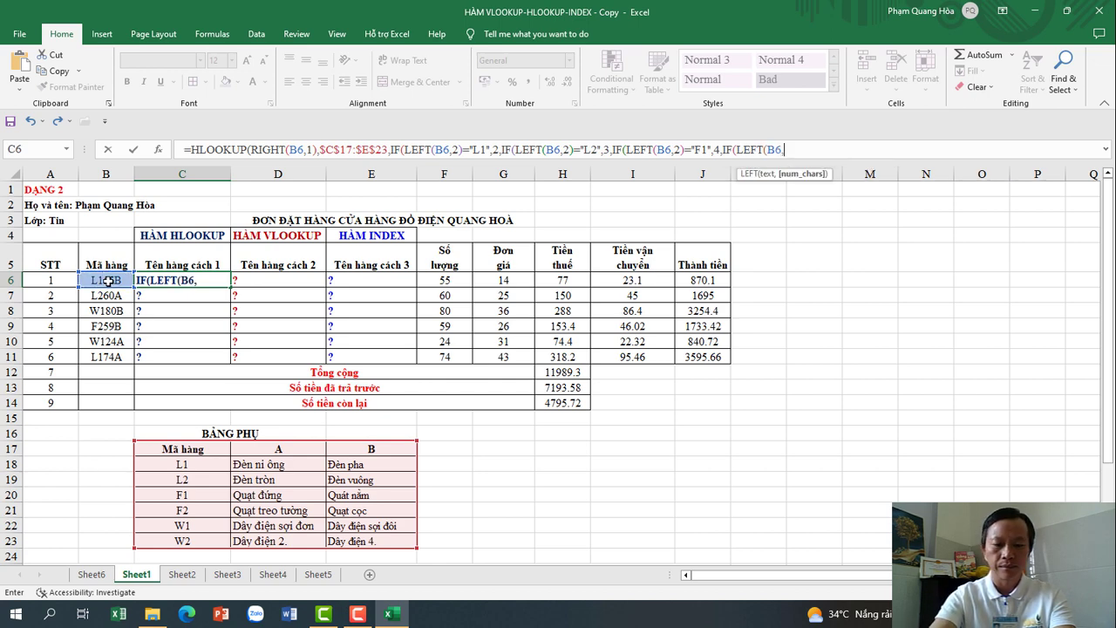
type("2")
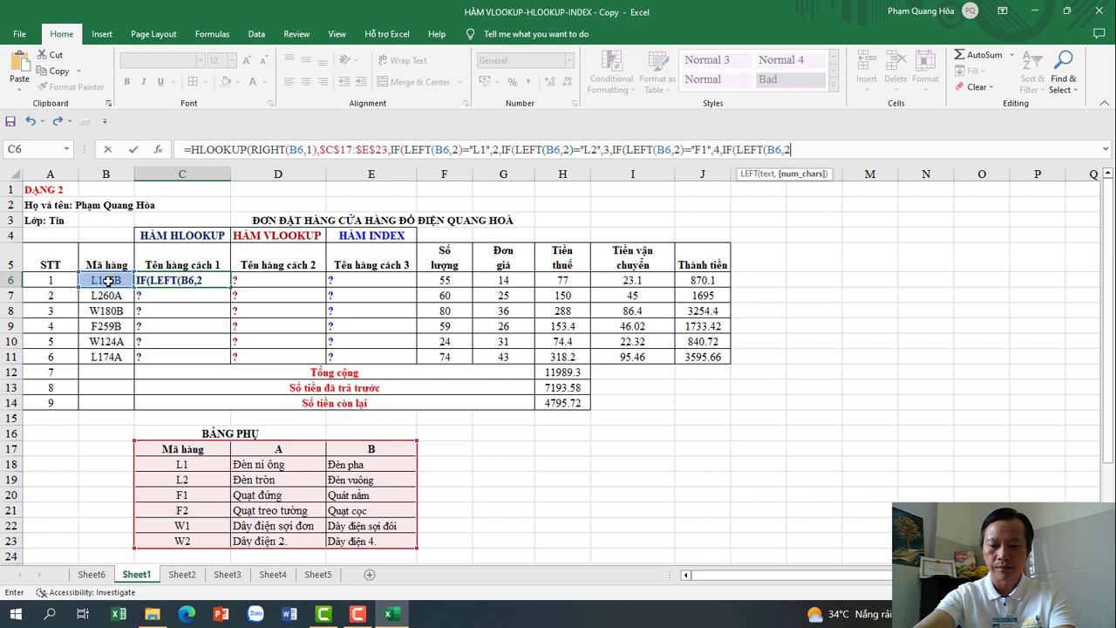
type(")")
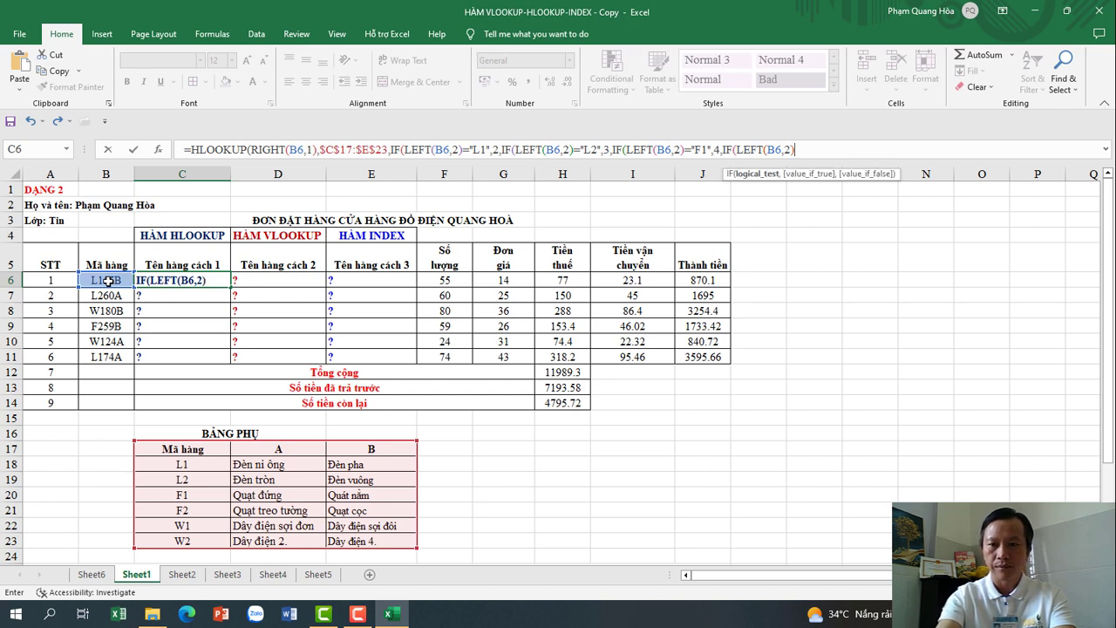
type("=")
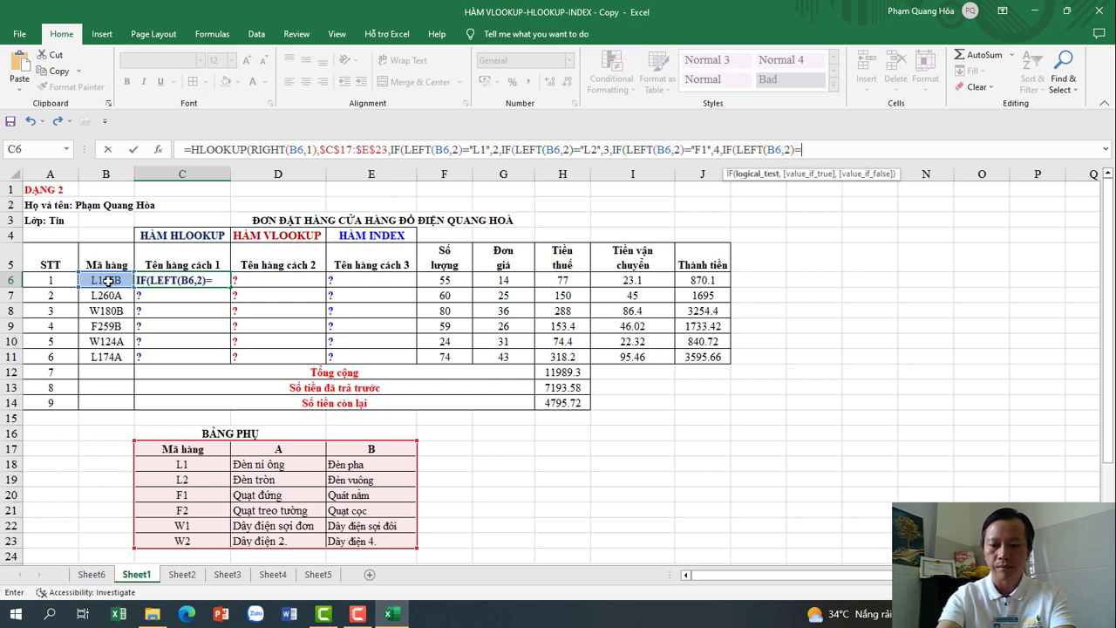
type("\"")
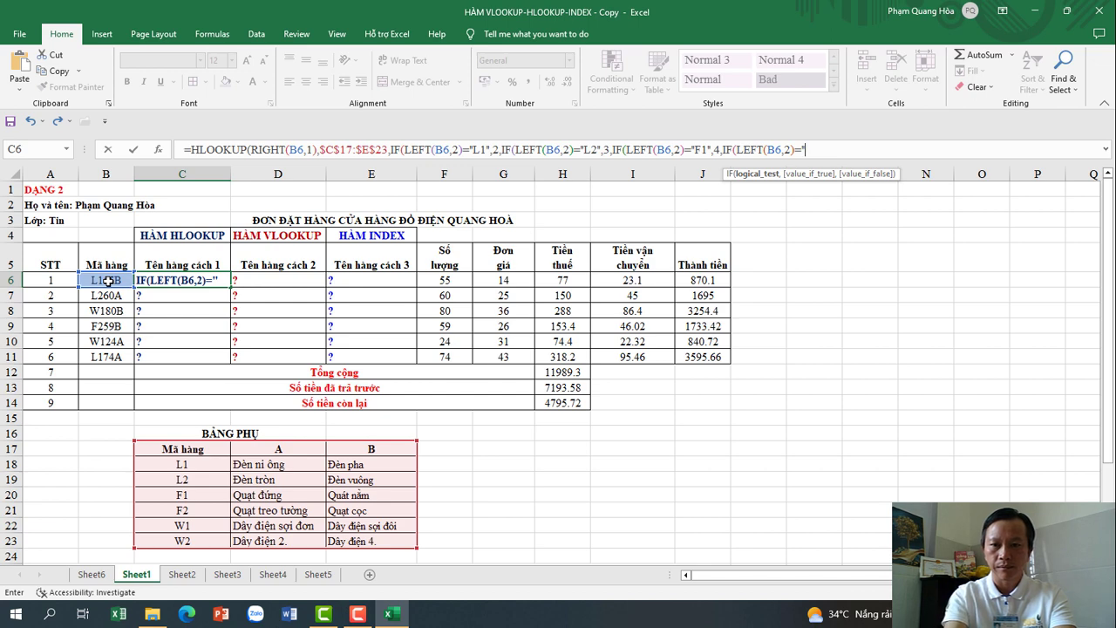
type("F2\"")
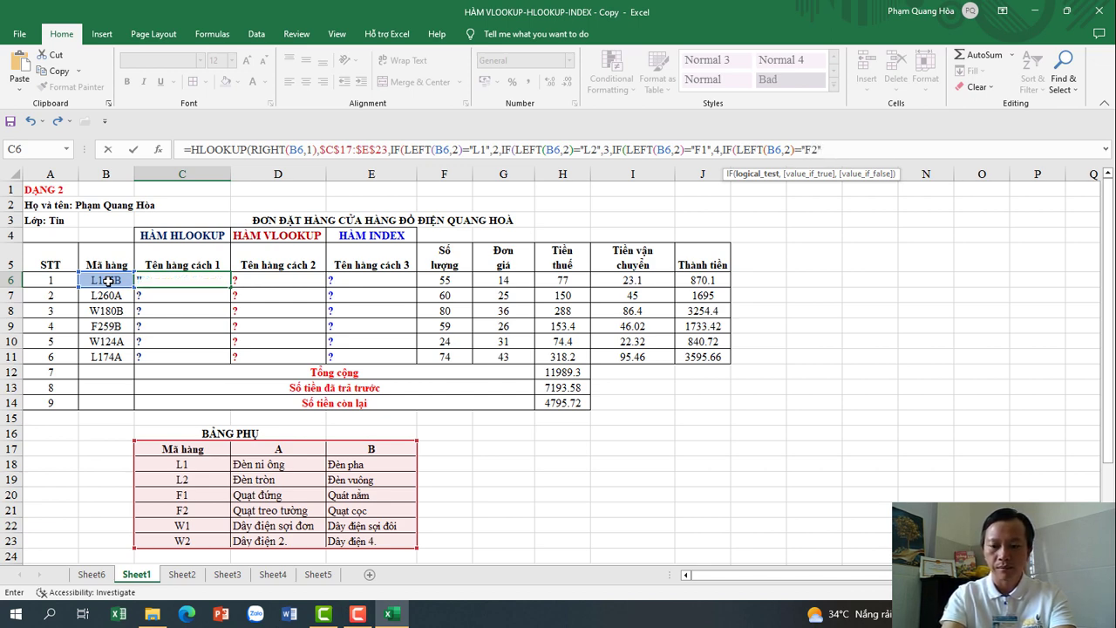
type(",5")
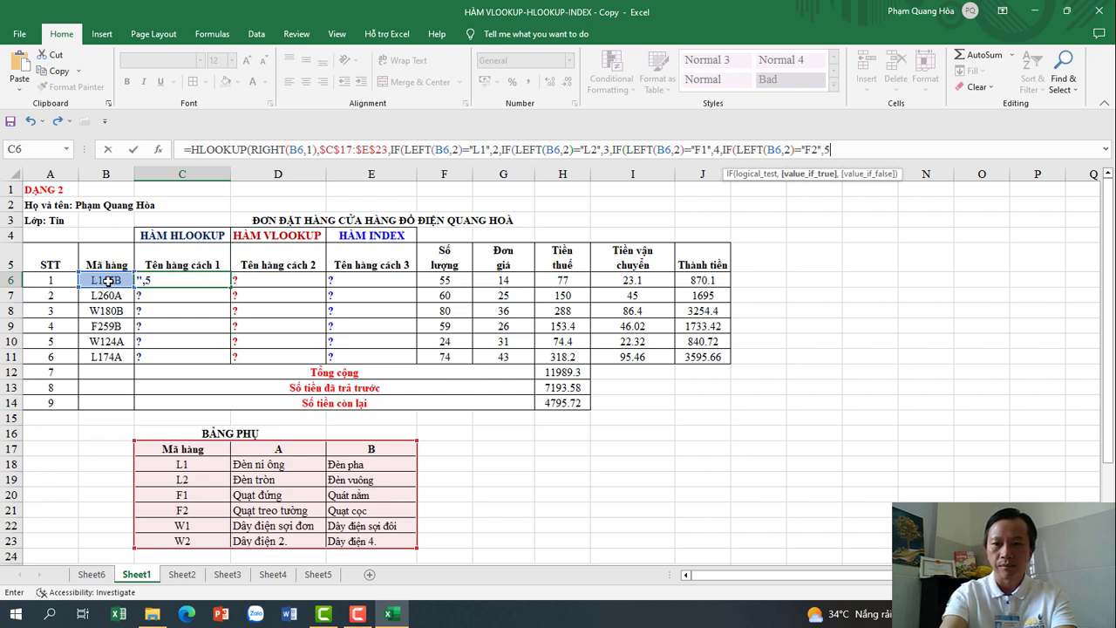
Nest a fifth IF as the false value in the C6 formula, starting its logical test with LEFT(B6,2)=.
type(",I")
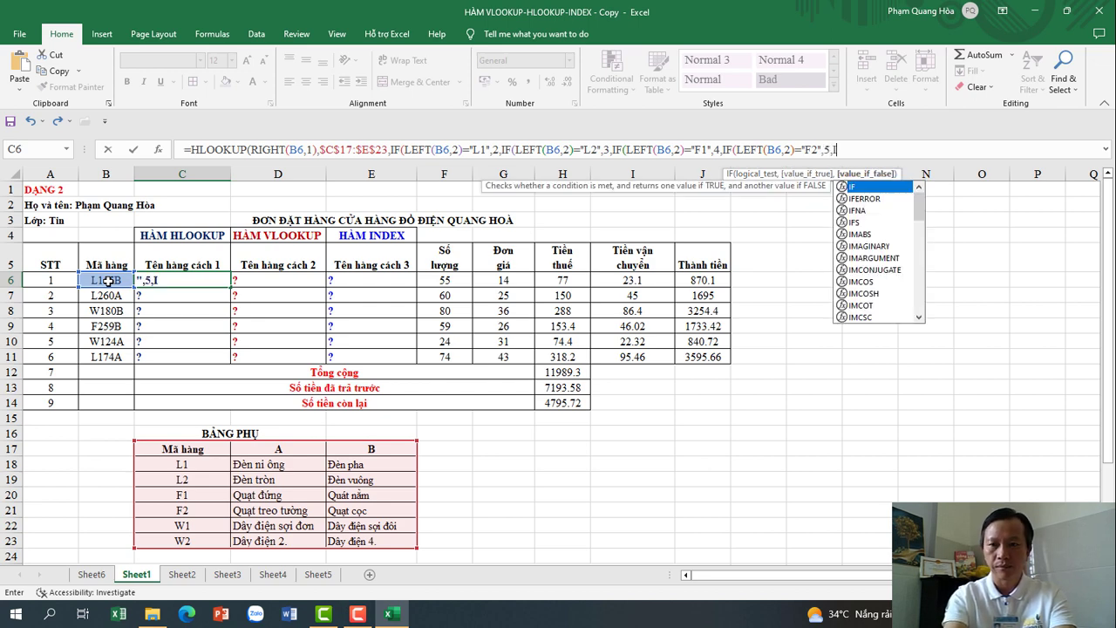
key("Escape")
type("F")
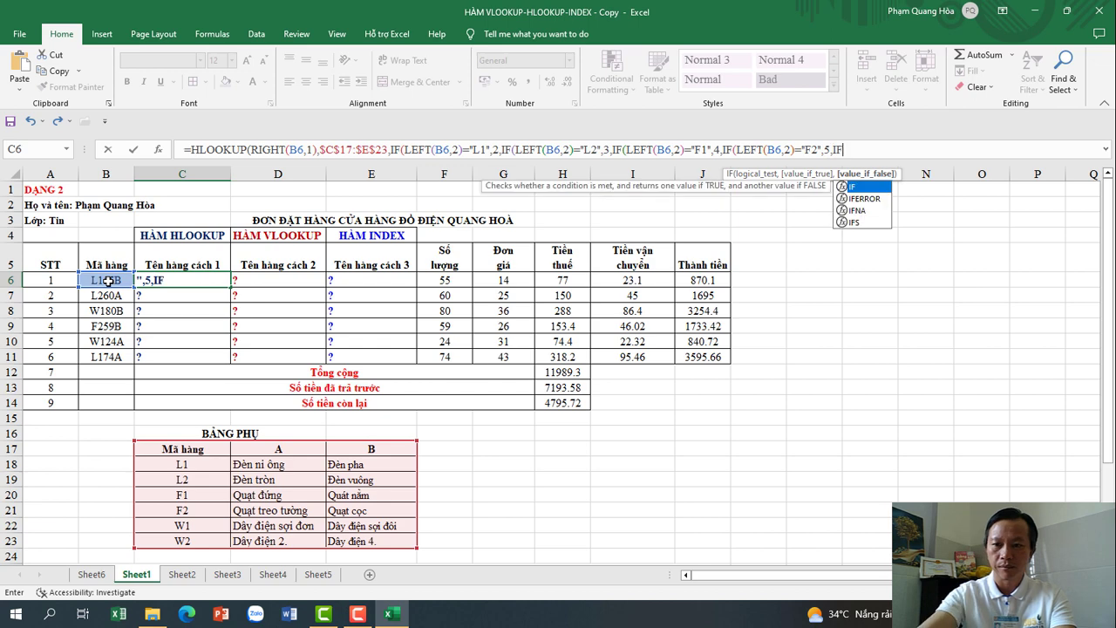
type("(")
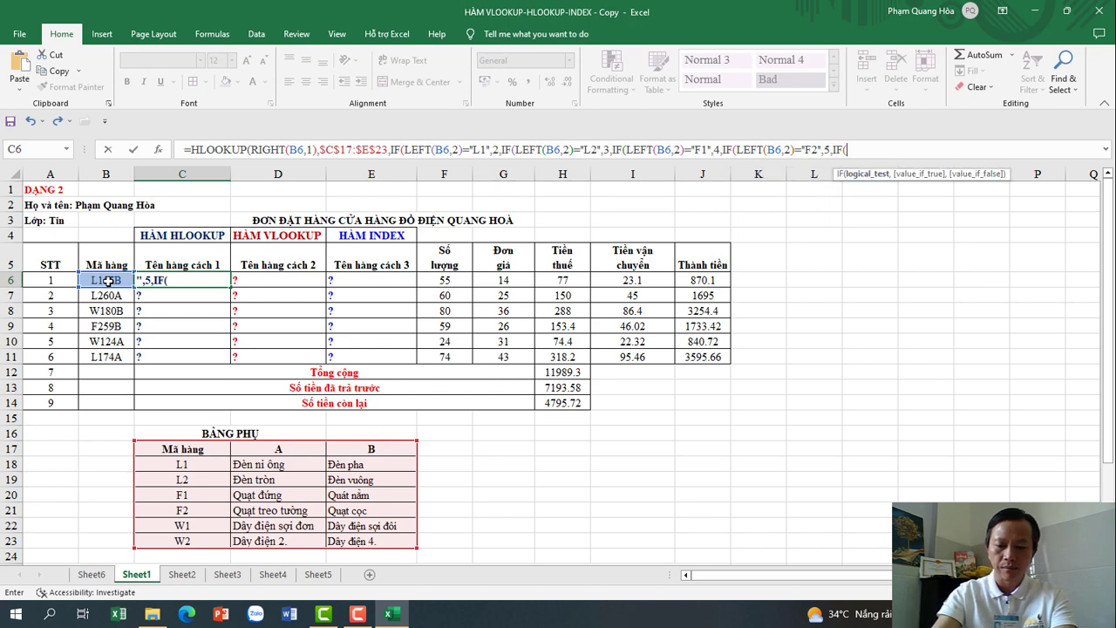
type("LÈ")
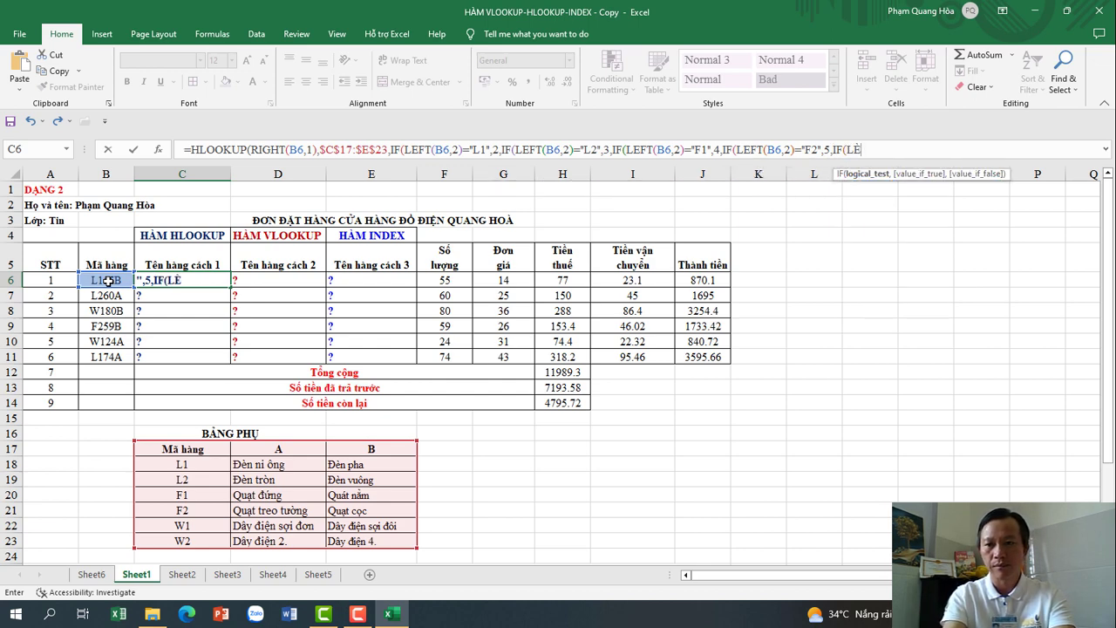
type("T(")
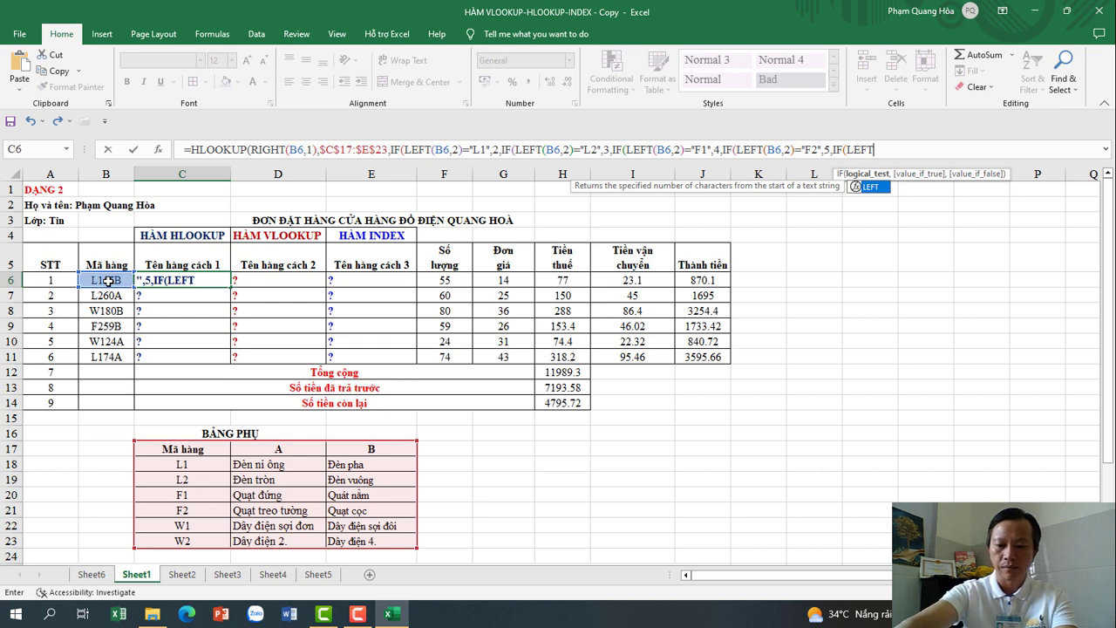
left_click(107, 281)
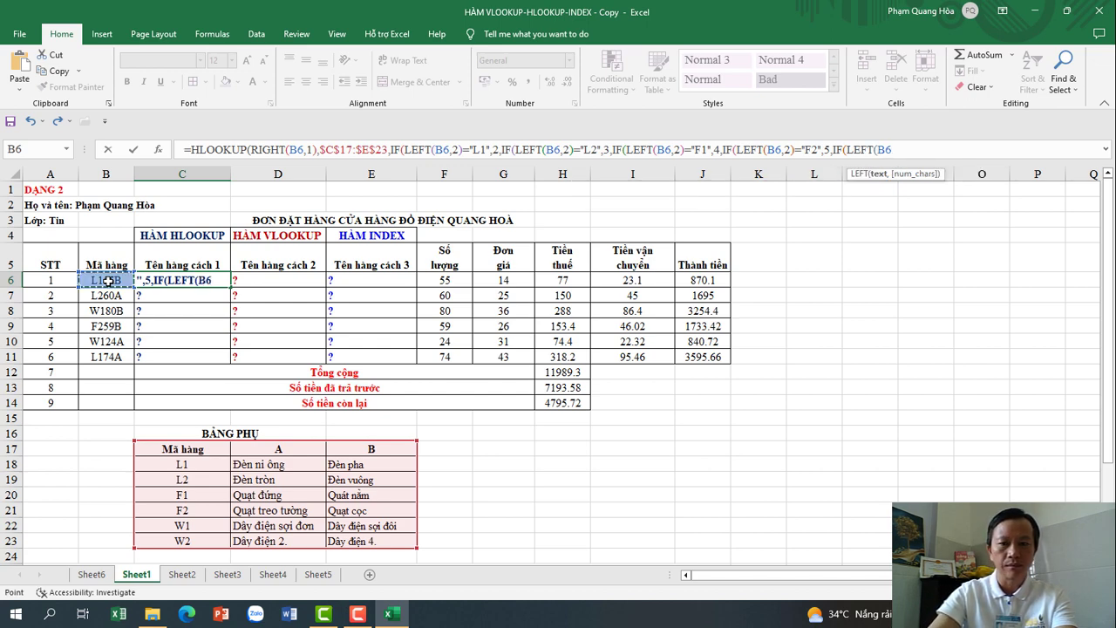
type(",2")
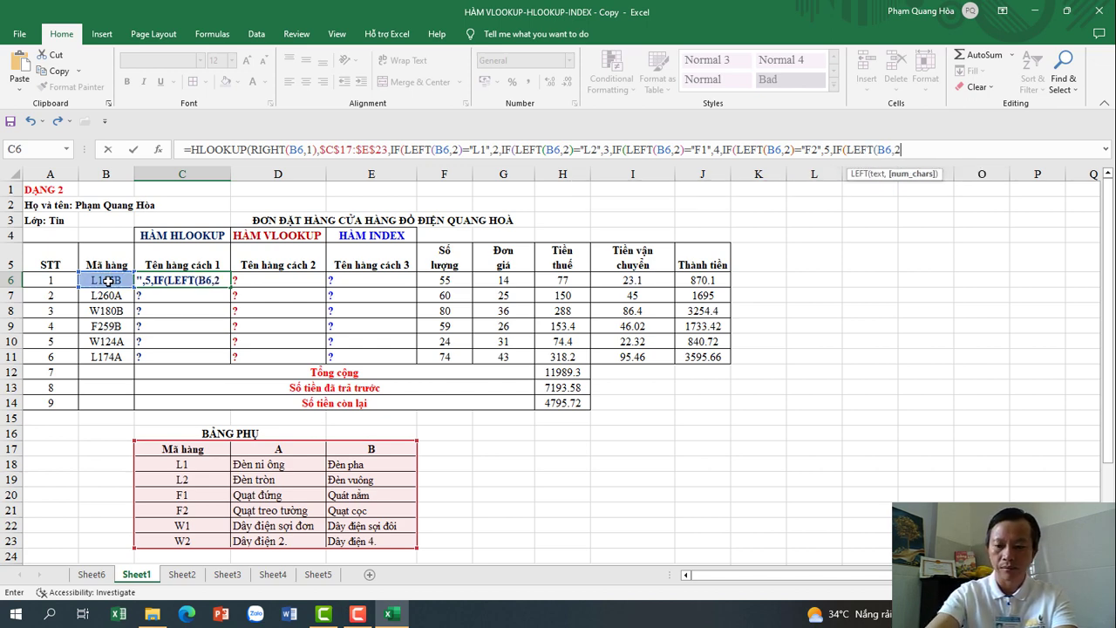
type(")=")
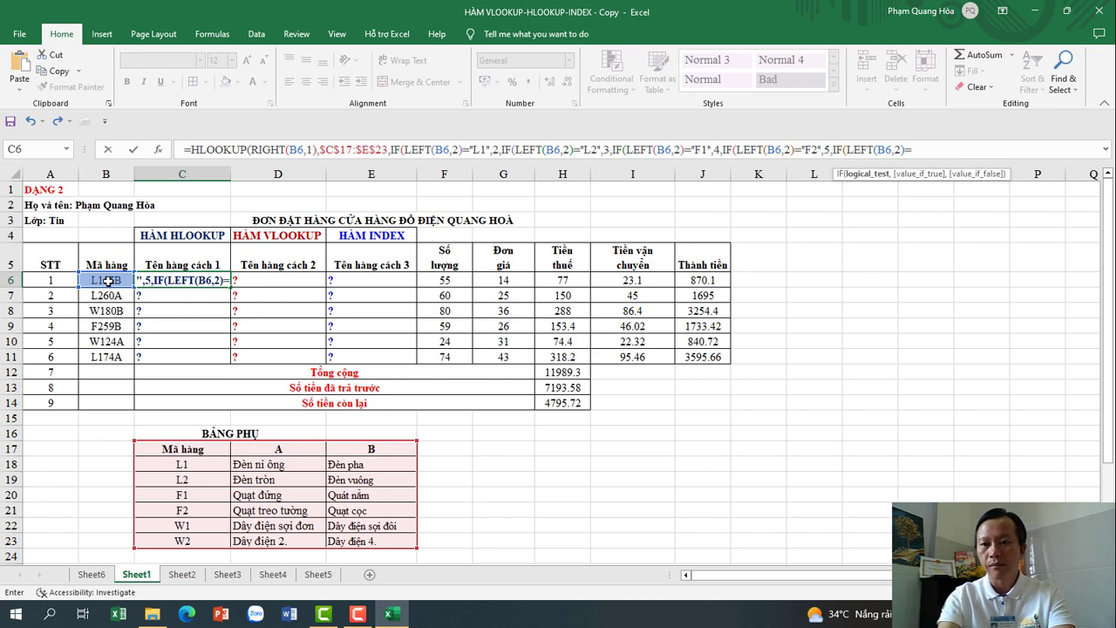
Complete the fifth IF in C6 by testing for "W1", with row 6 as its true value and row 7 as its false value.
type("\"")
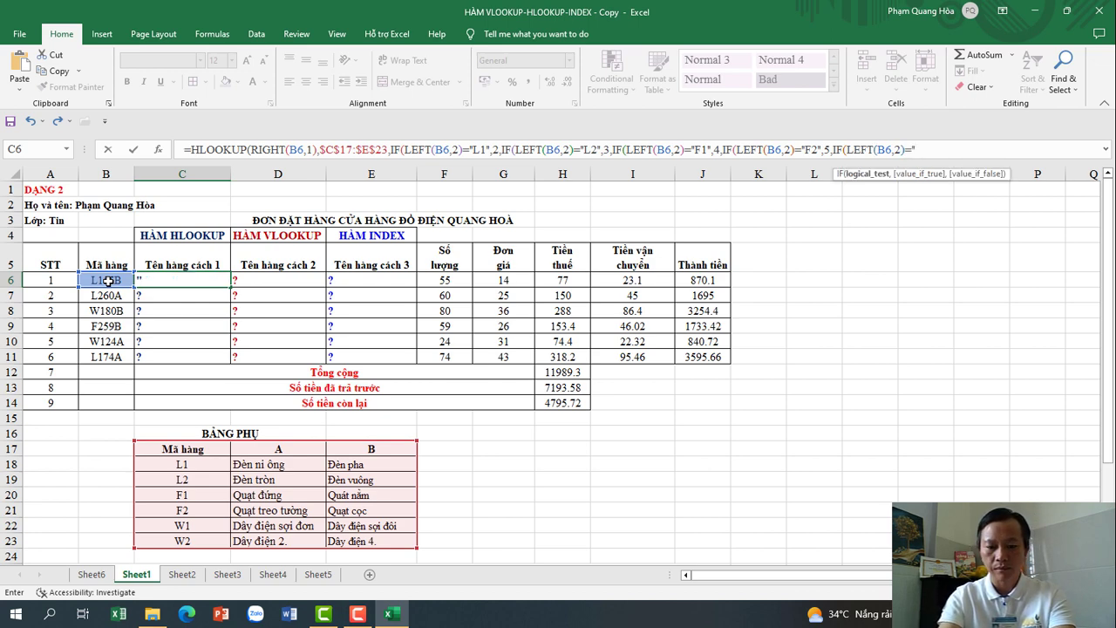
type("Ư")
type("W")
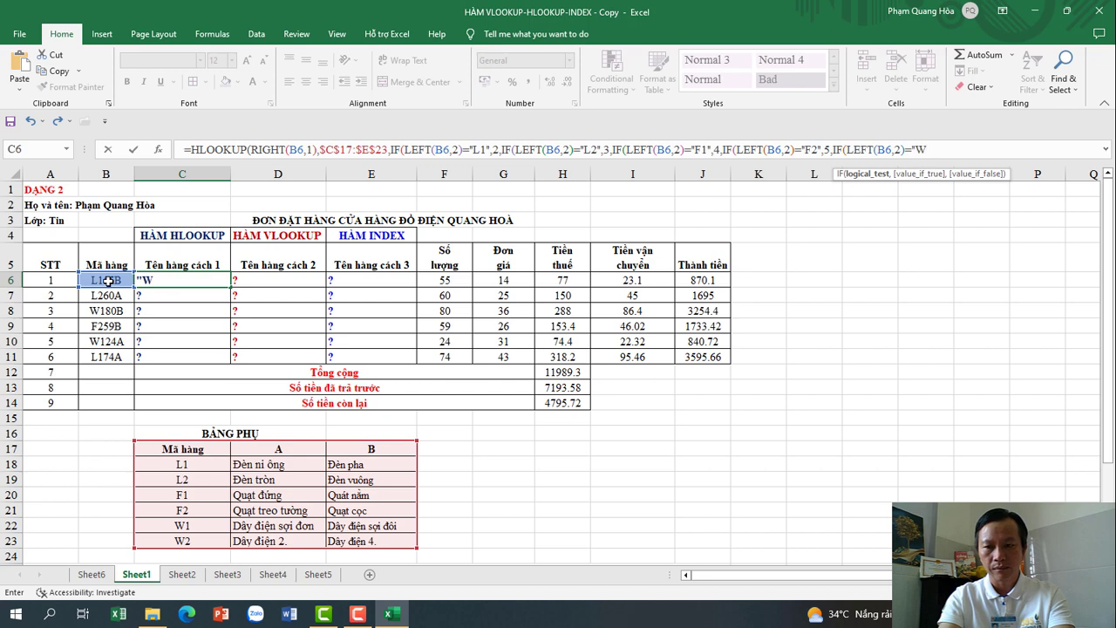
type("1\"")
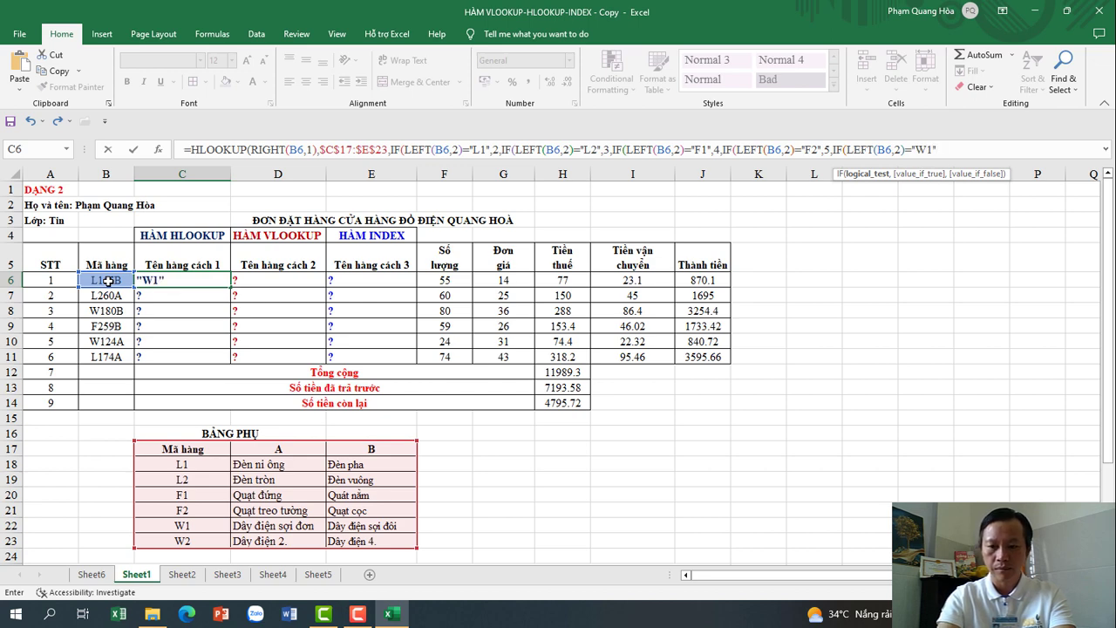
type(",")
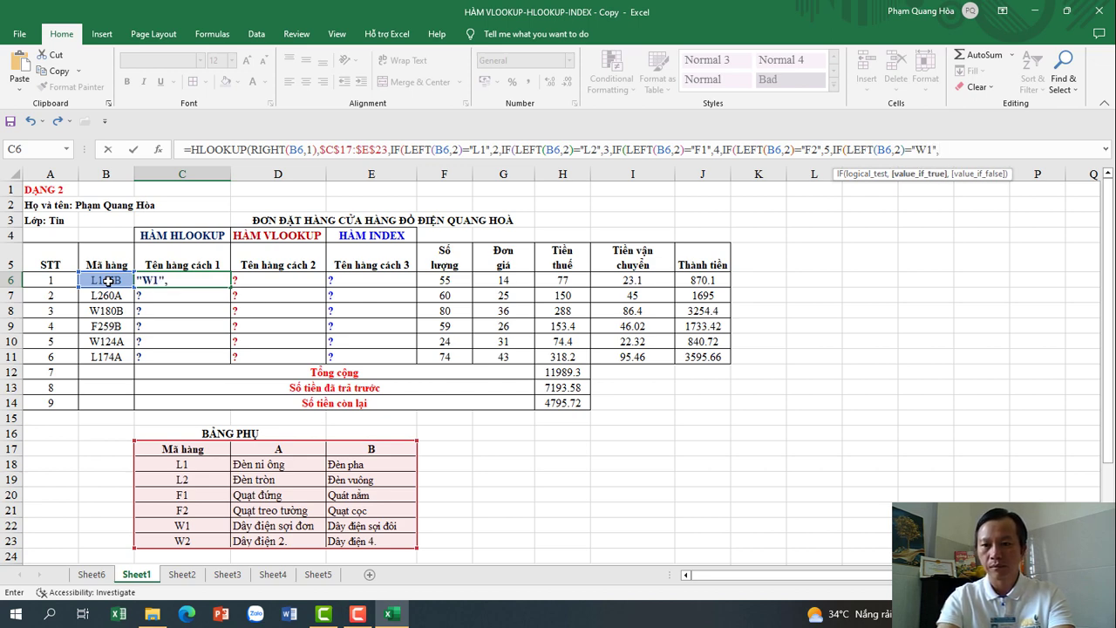
type("6,")
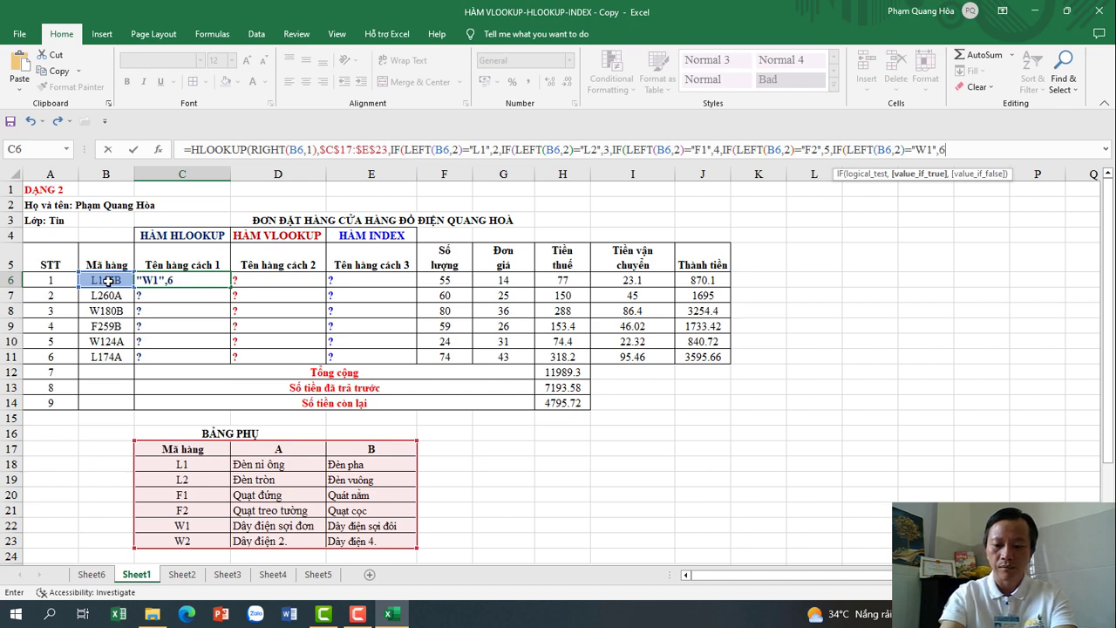
type("7")
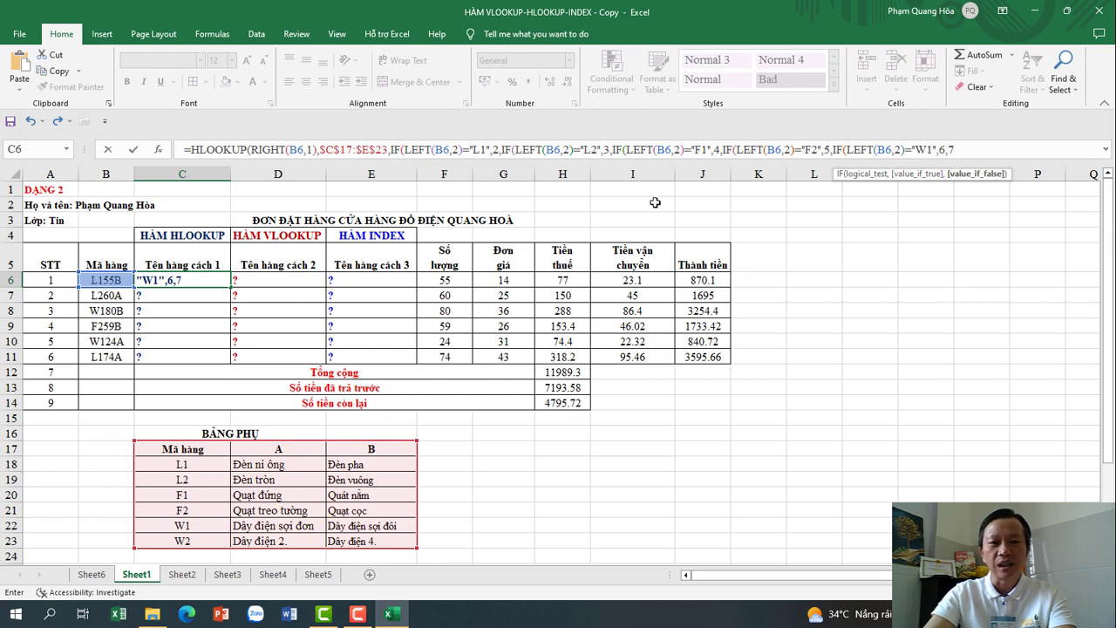
Close the five nested IFs in the C6 formula, set HLOOKUP's range lookup to 0, and enter the formula.
left_click(402, 149)
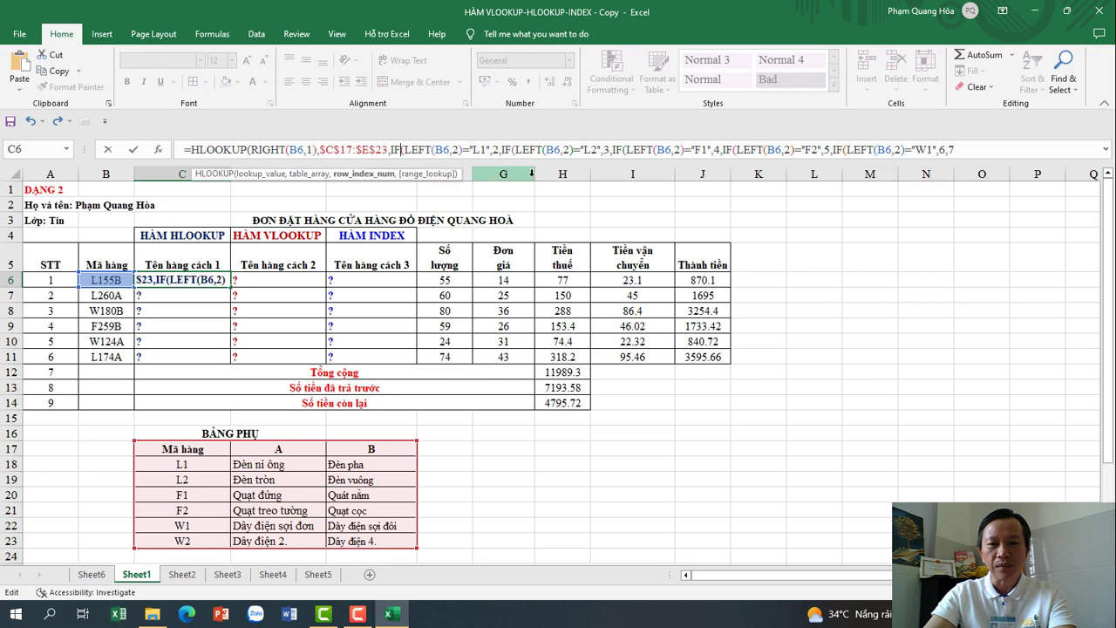
left_click(534, 149)
left_click(645, 149)
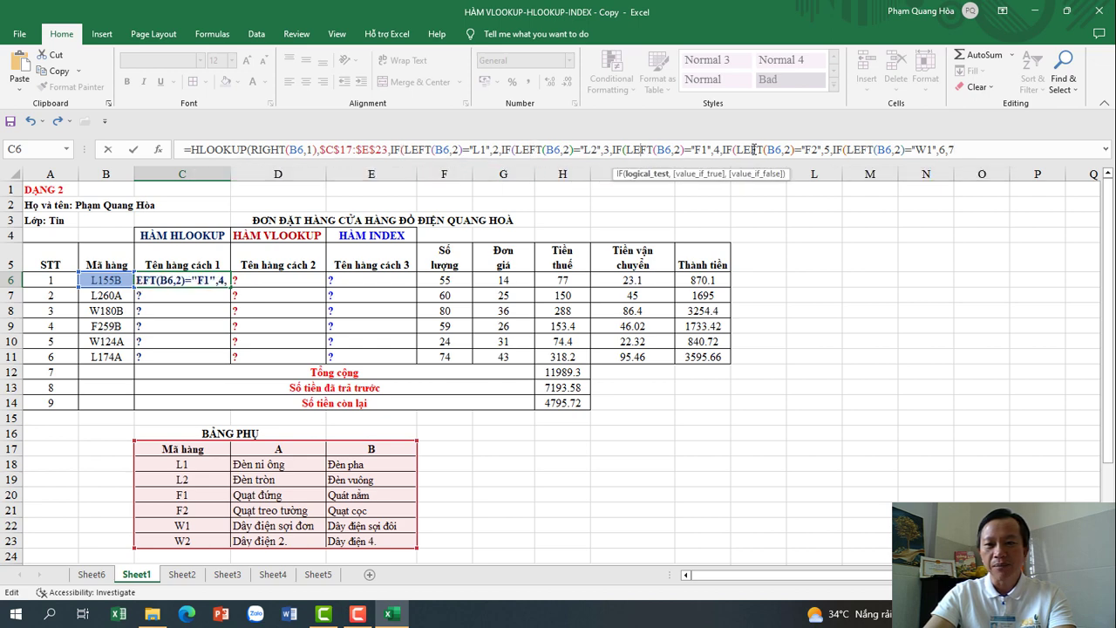
left_click(839, 150)
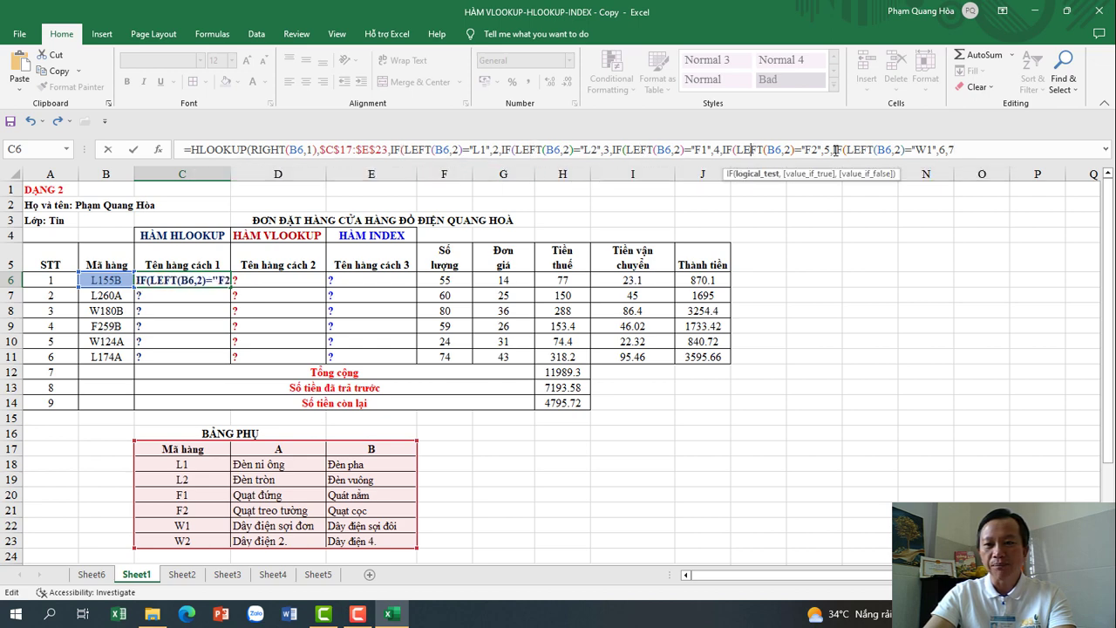
left_click(976, 151)
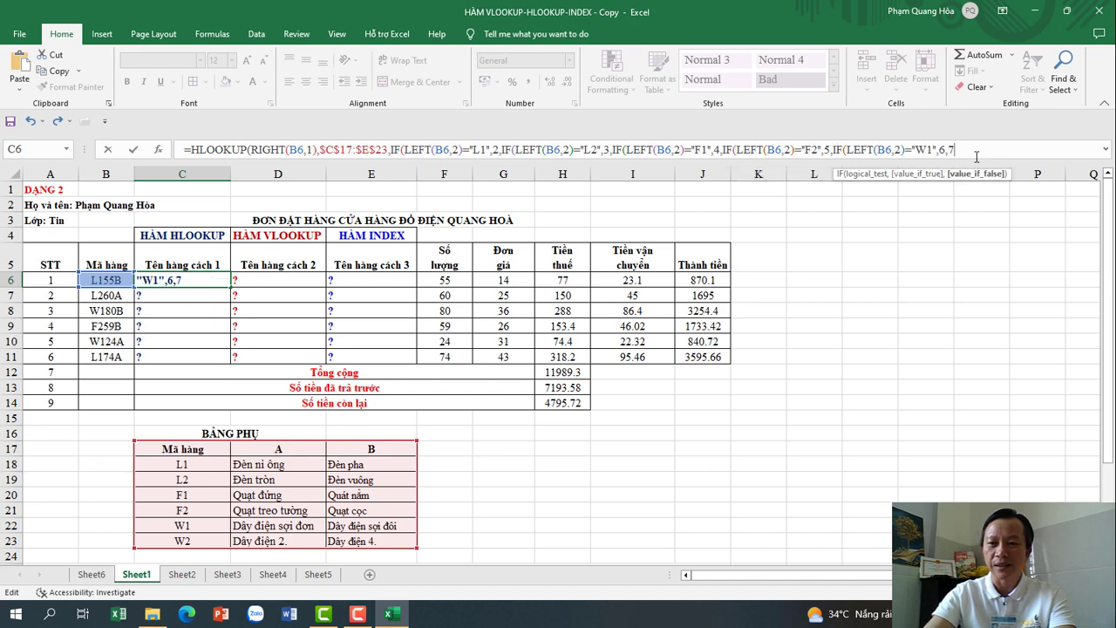
type("))")
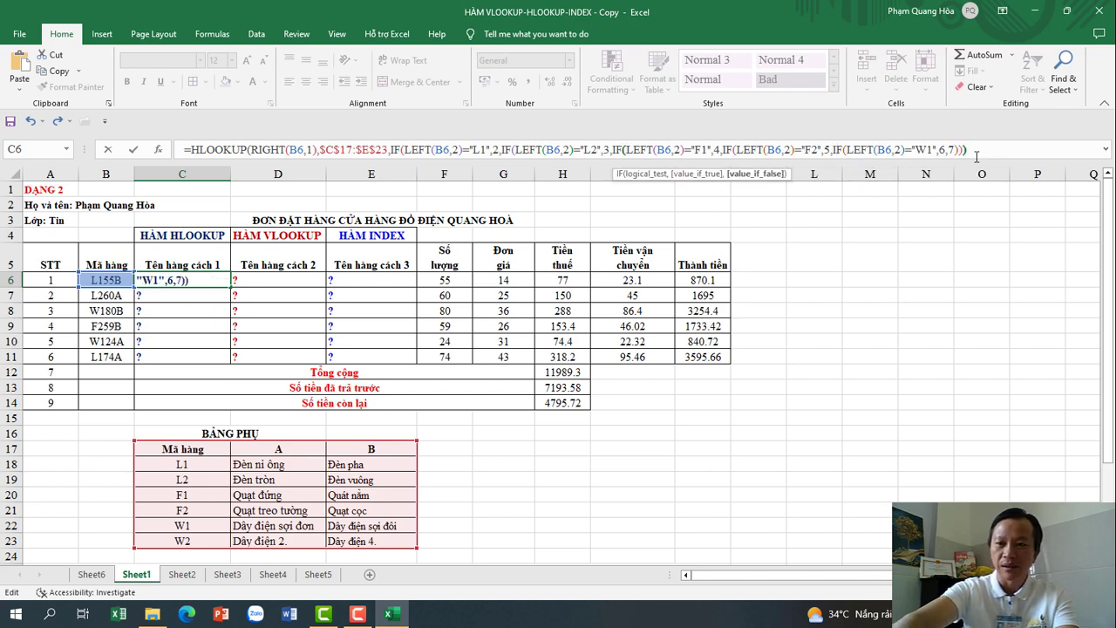
type(")))")
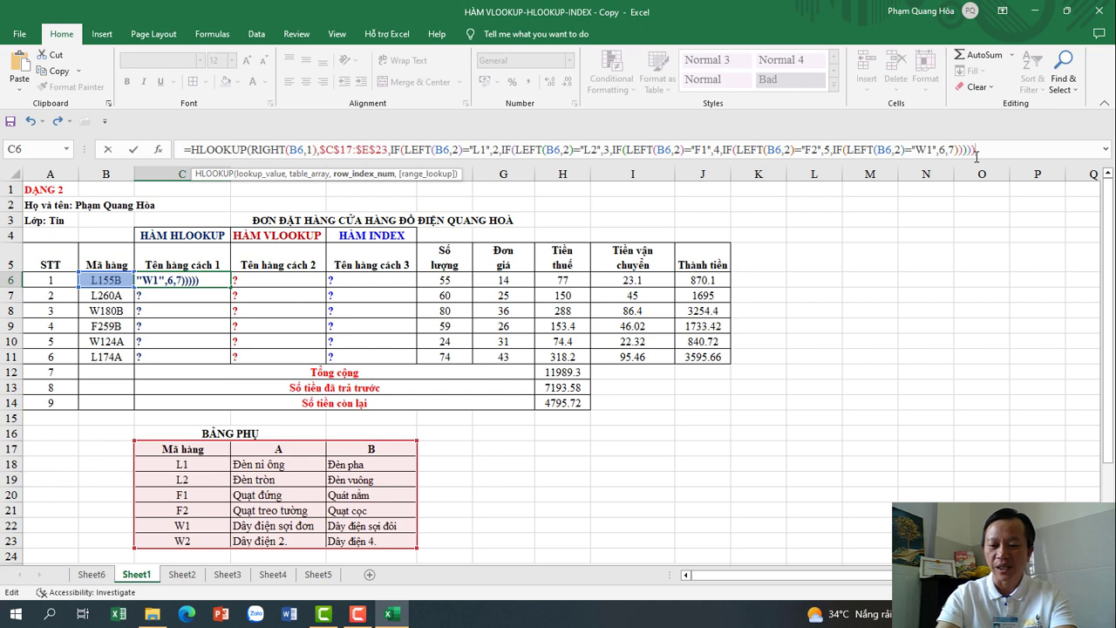
type(",")
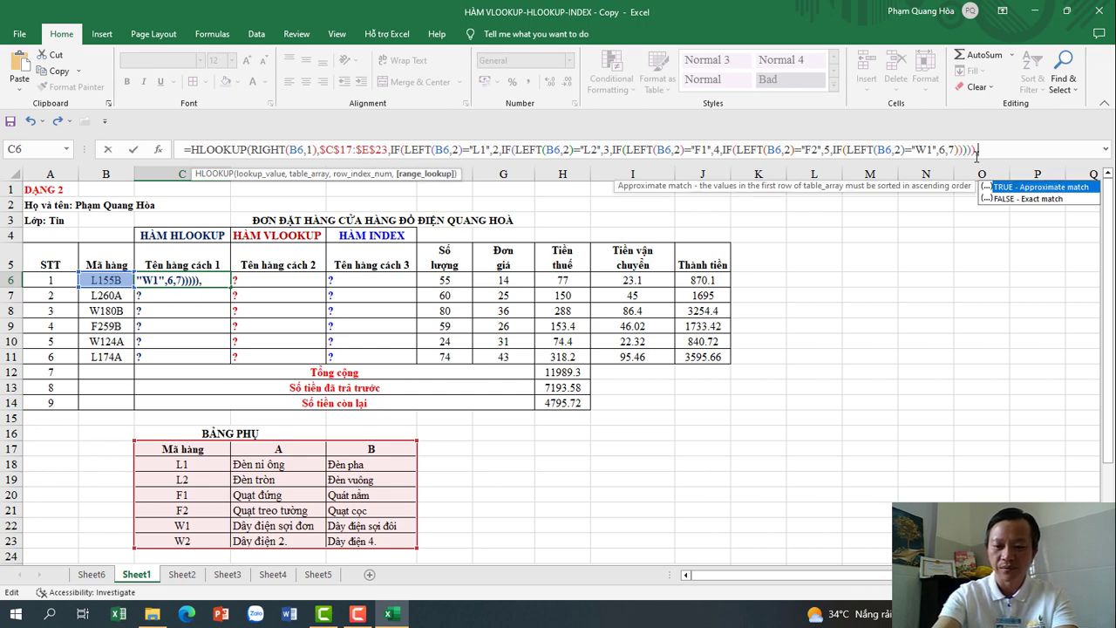
type("0)")
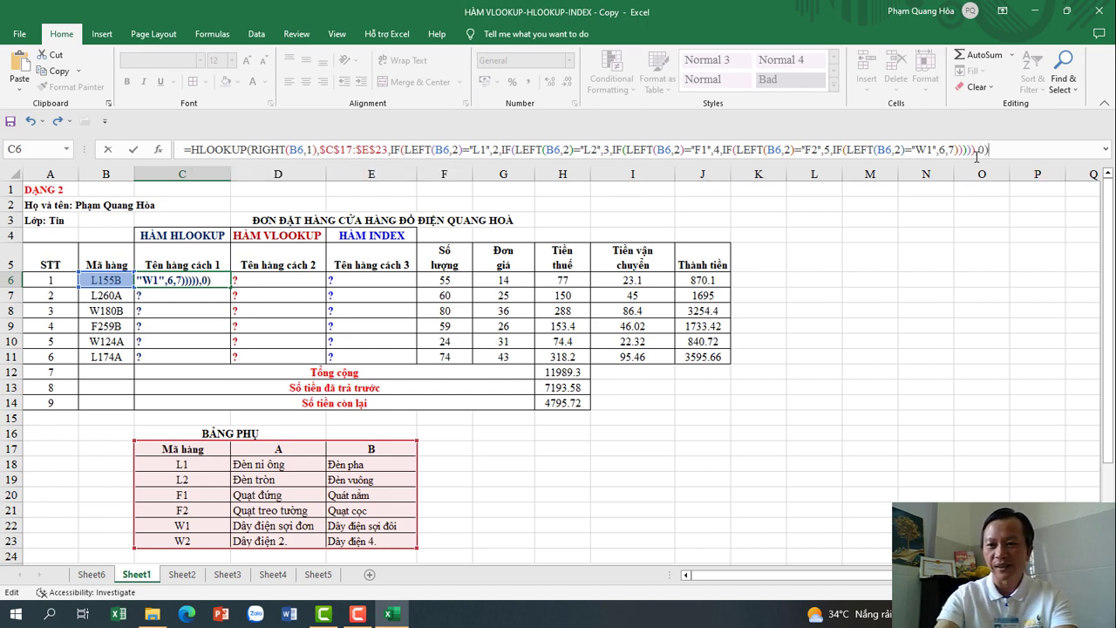
key("Return")
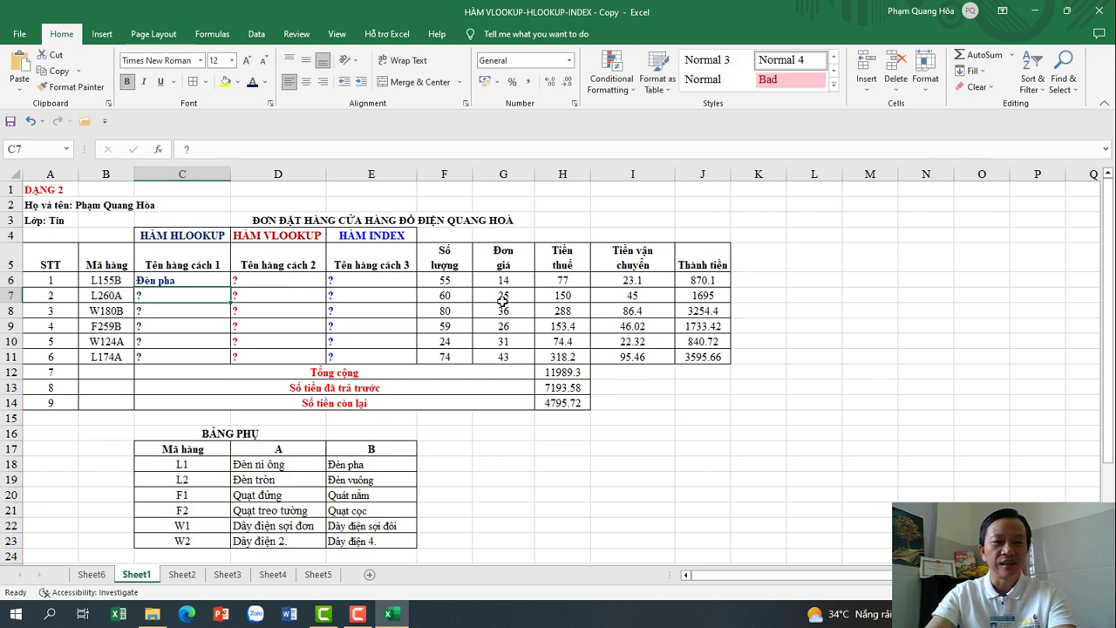
Fill the HLOOKUP formula from C6 down through C11.
left_click(201, 281)
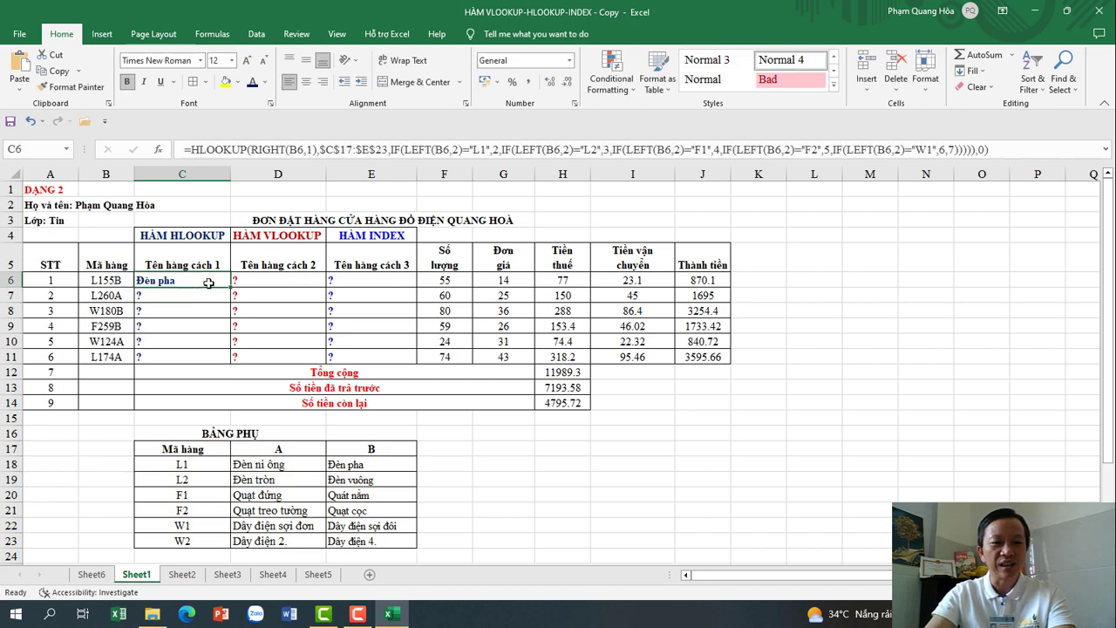
left_click_drag(229, 287, 218, 359)
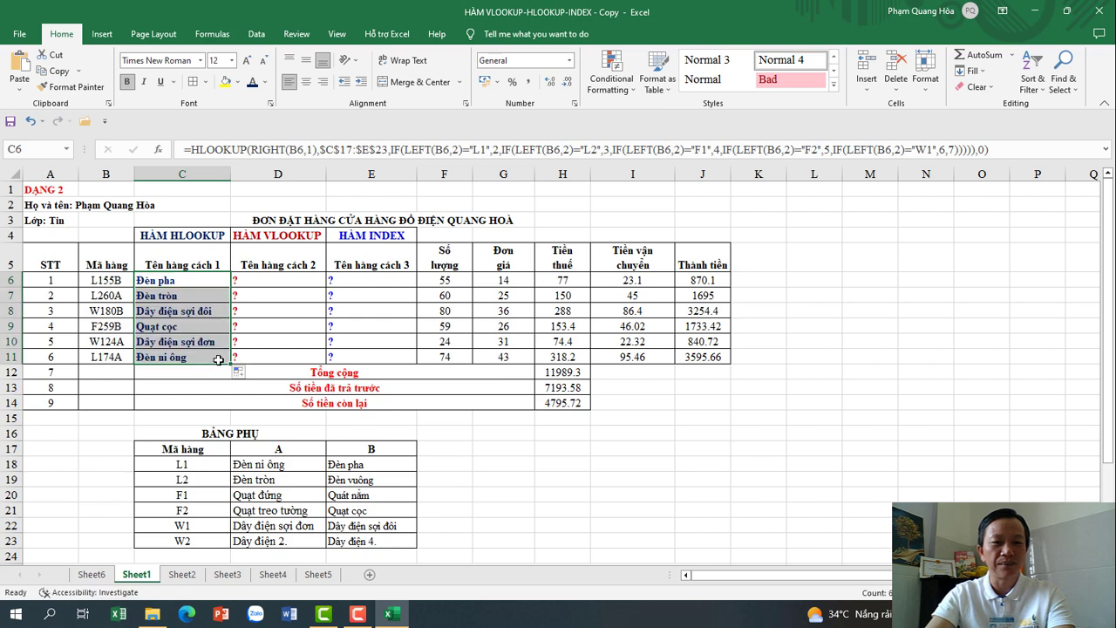
left_click(164, 282)
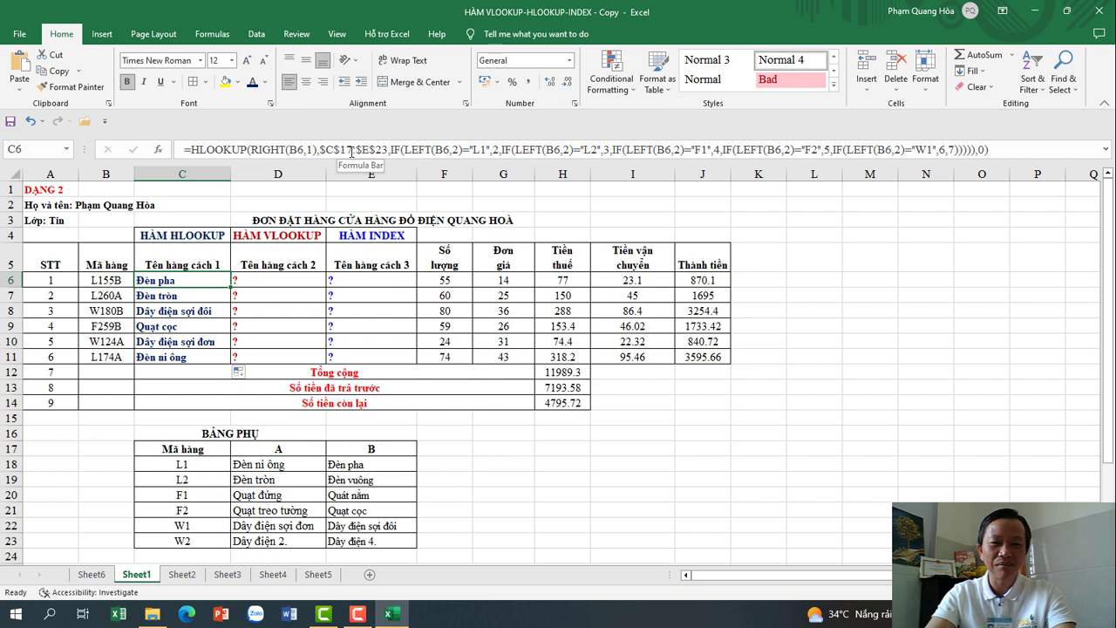
Replace the placeholder in D6 with the start of a VLOOKUP formula.
left_click(304, 282)
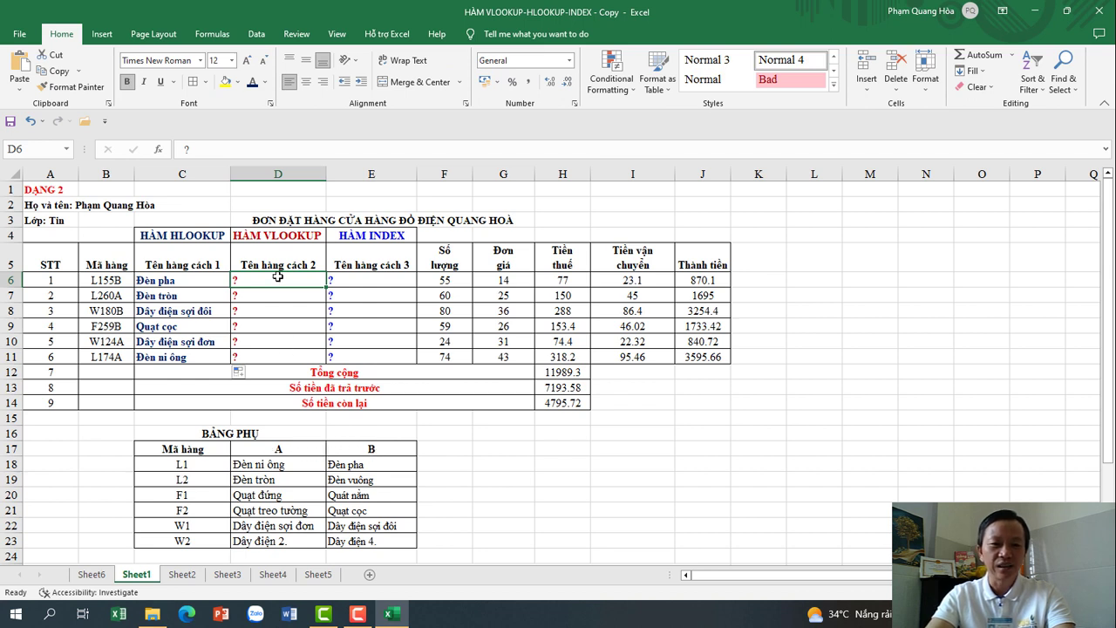
double_click(185, 148)
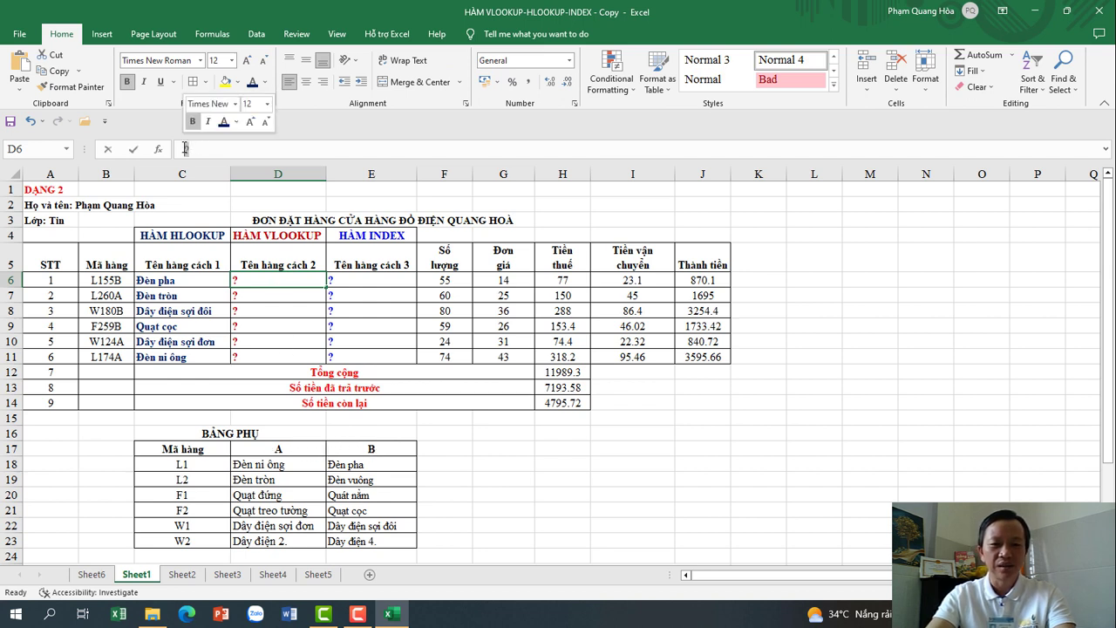
type("=")
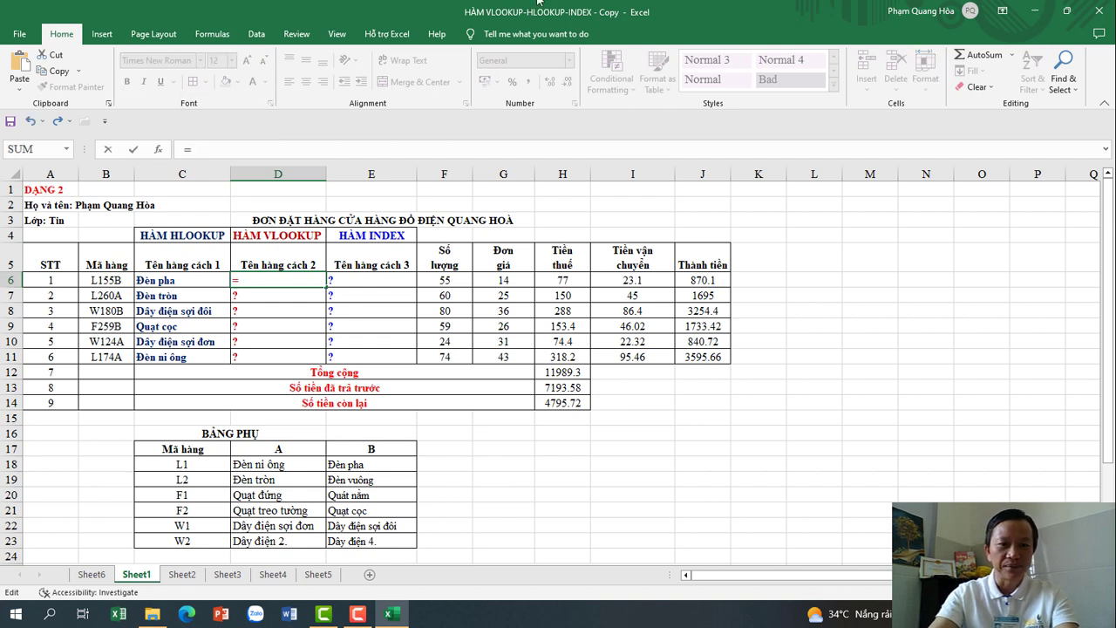
type("VLOOL")
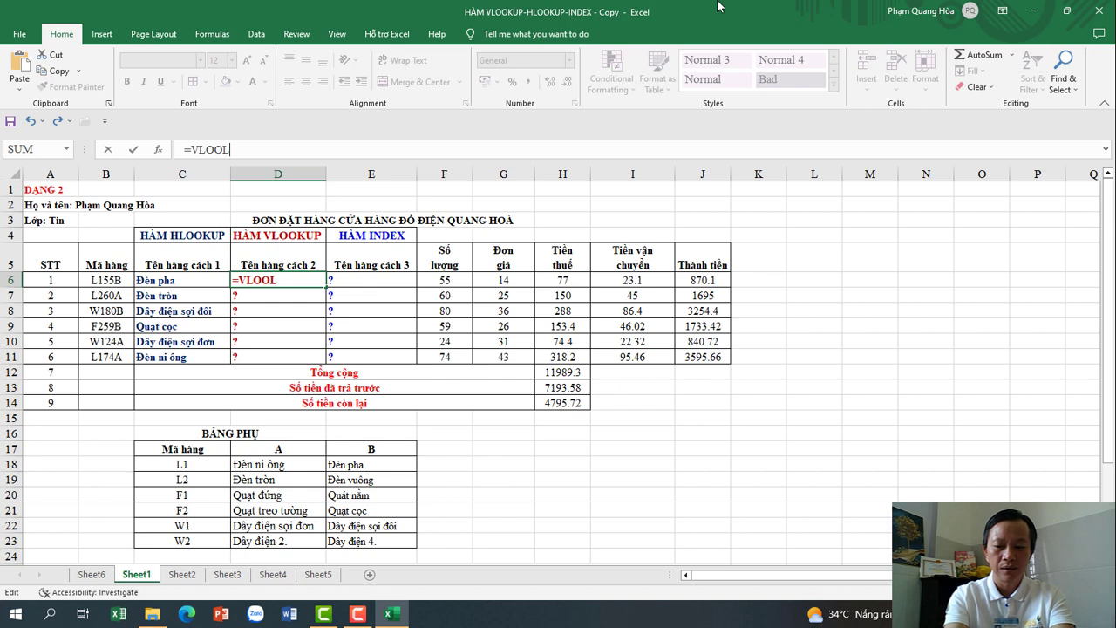
key("BackSpace")
type("KUP")
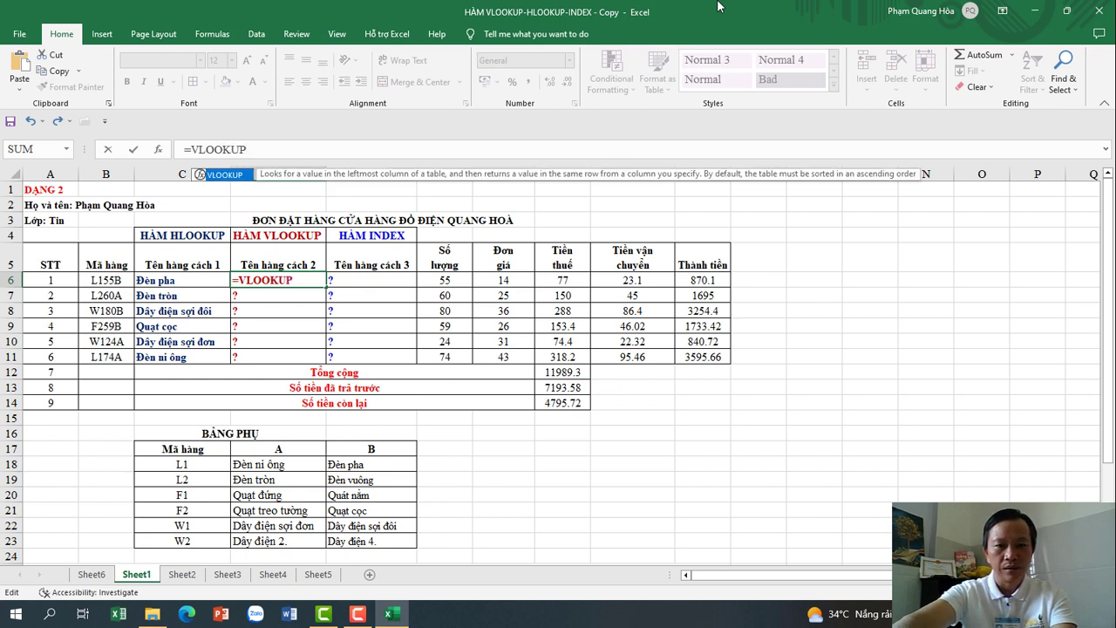
type("(")
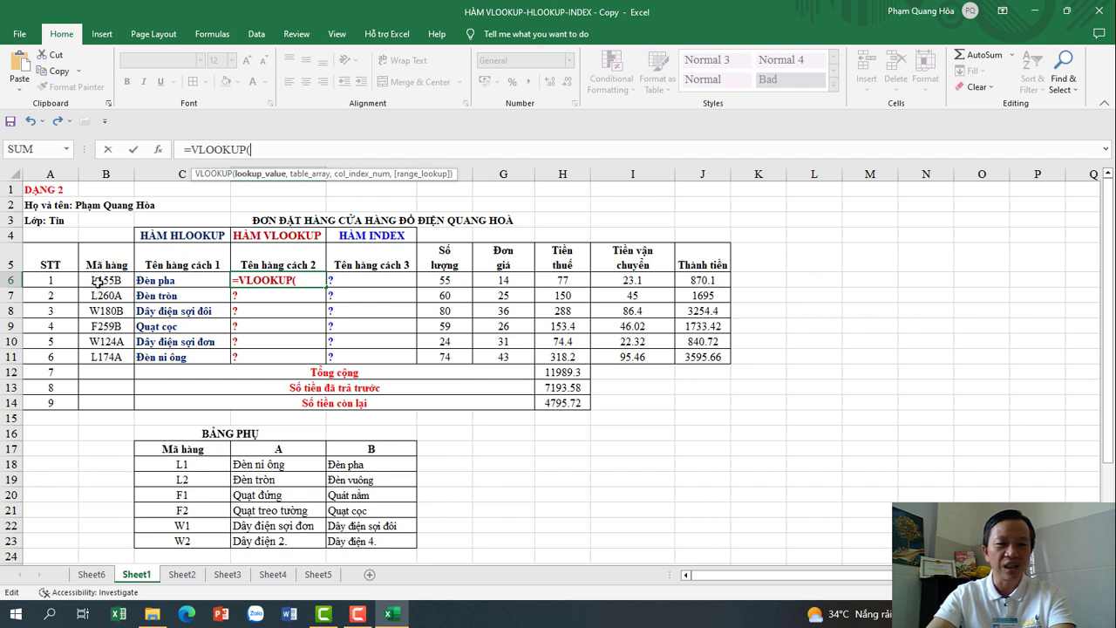
Set VLOOKUP's lookup value in D6 to LEFT(B6,2).
type("LE")
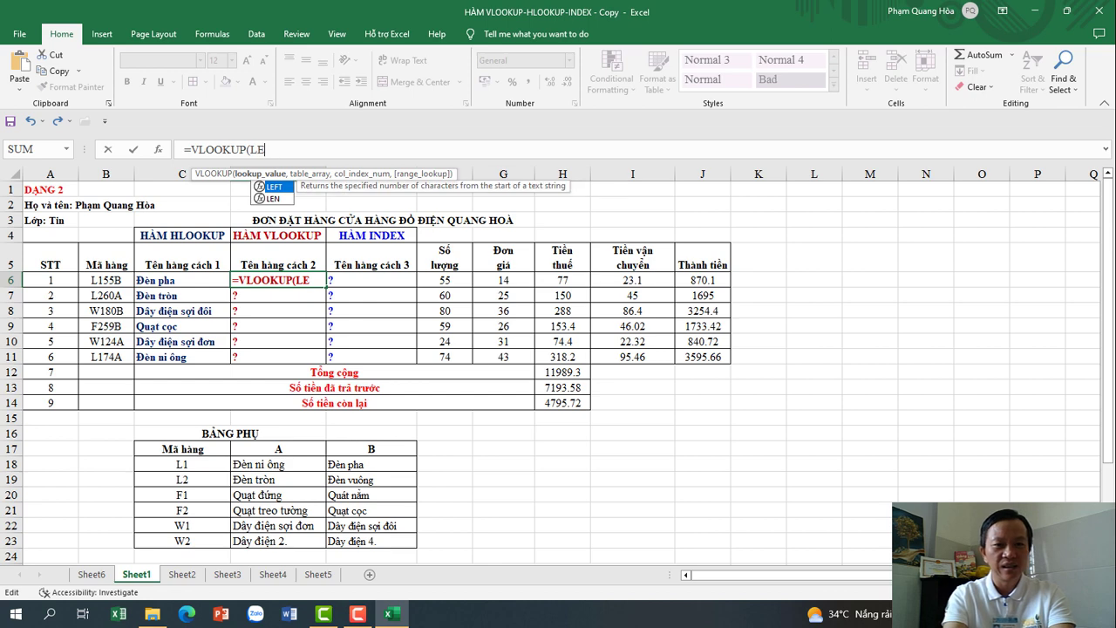
type("FT(")
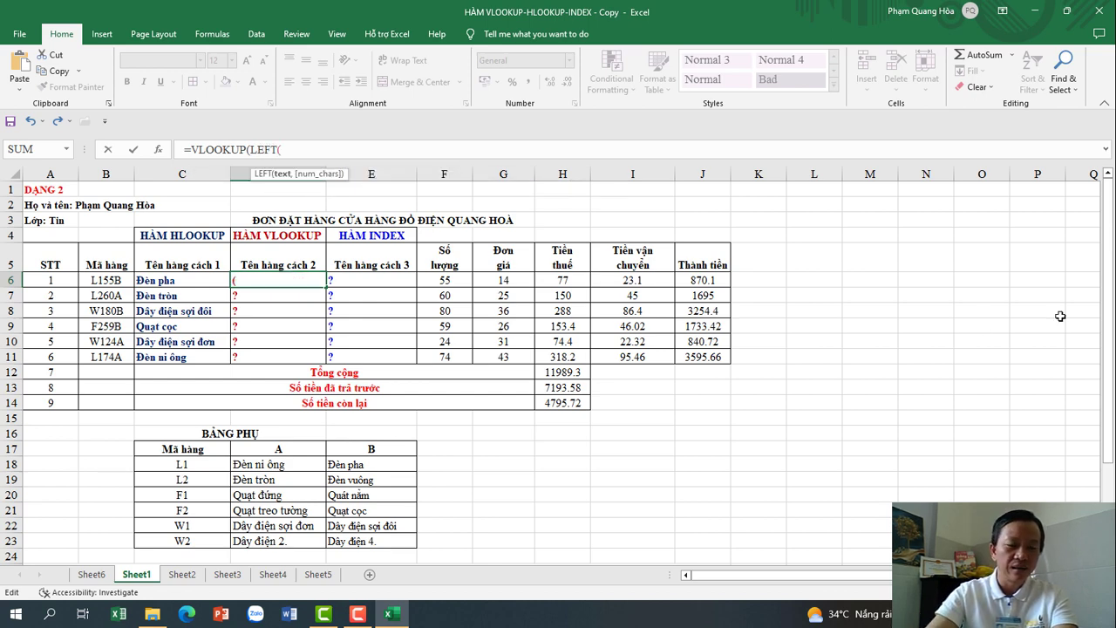
left_click(103, 281)
type(",")
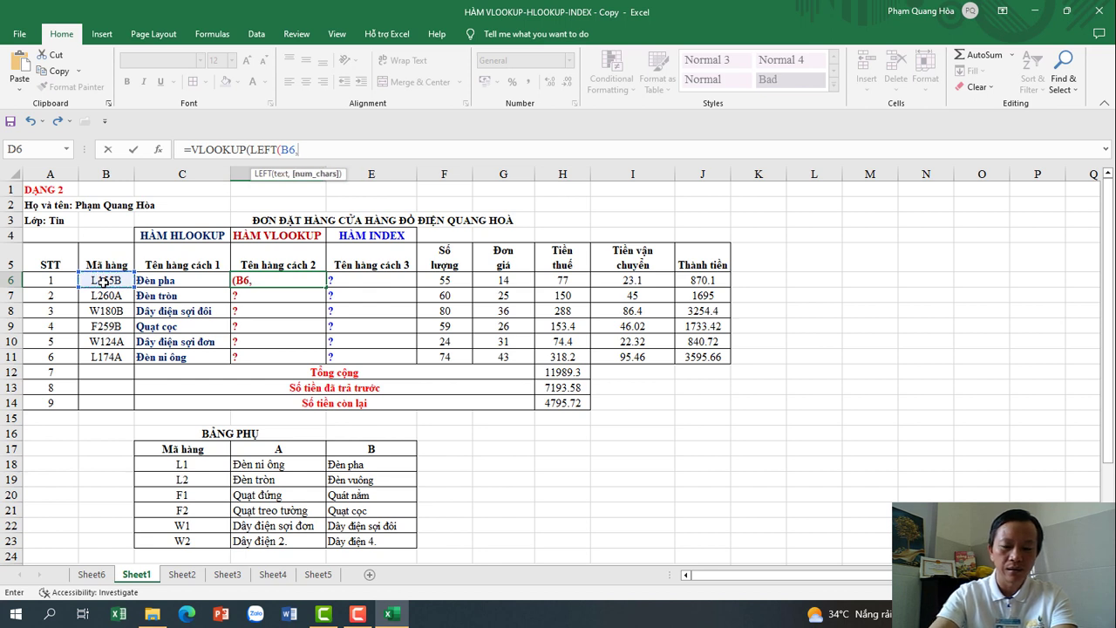
type("2),")
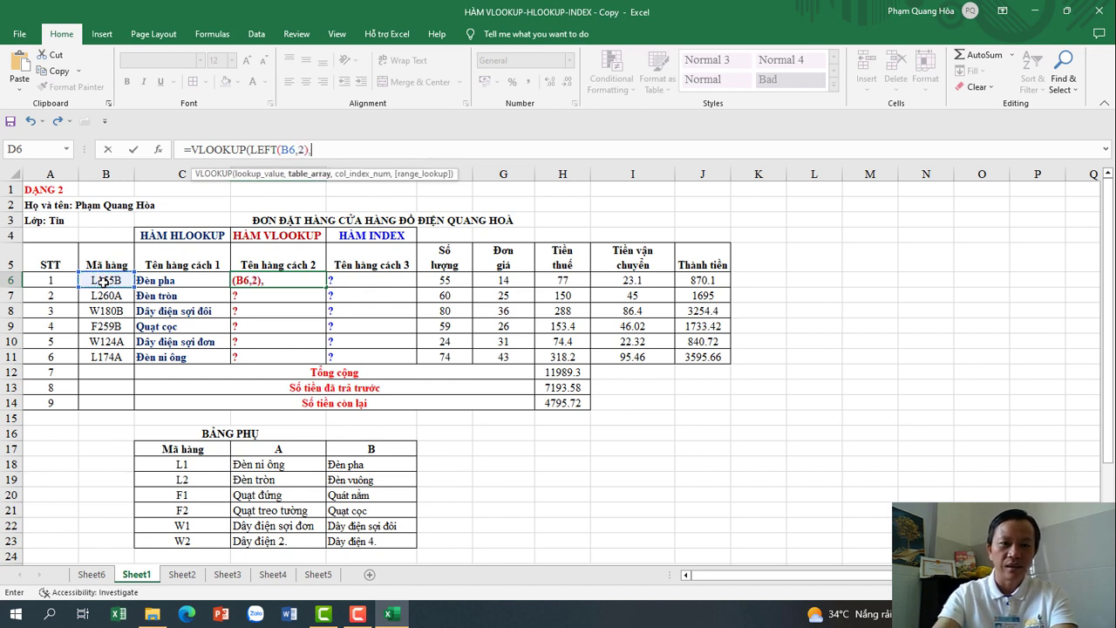
left_click_drag(252, 149, 307, 150)
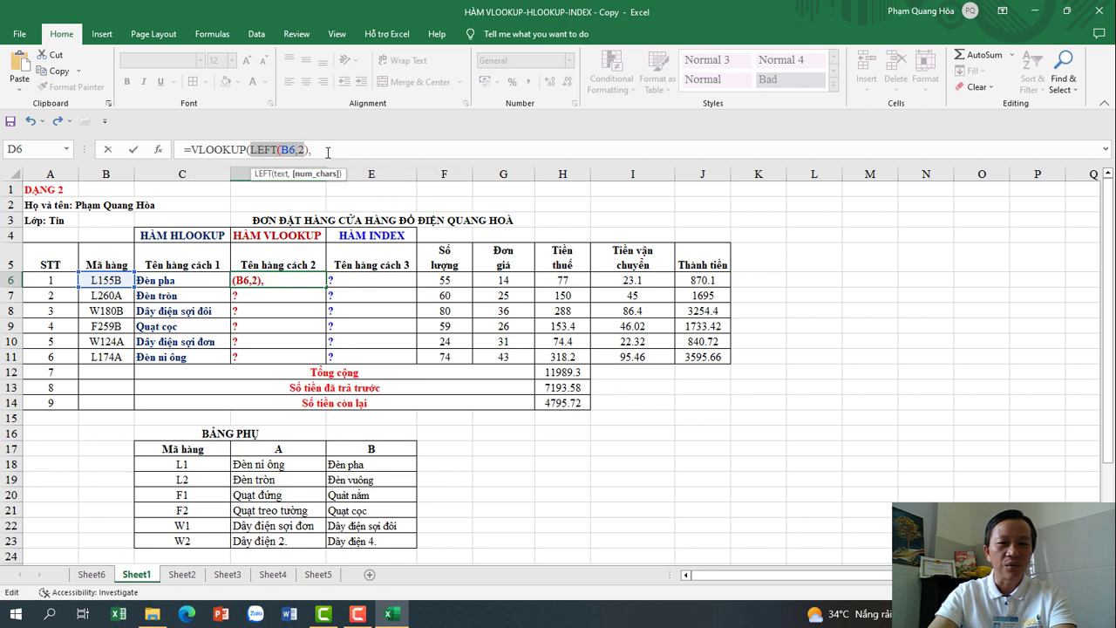
Set VLOOKUP's table array in D6 to the whole BẢNG PHỤ table as the absolute range $C$17:$E$23.
left_click(312, 149)
left_click_drag(164, 447, 372, 541)
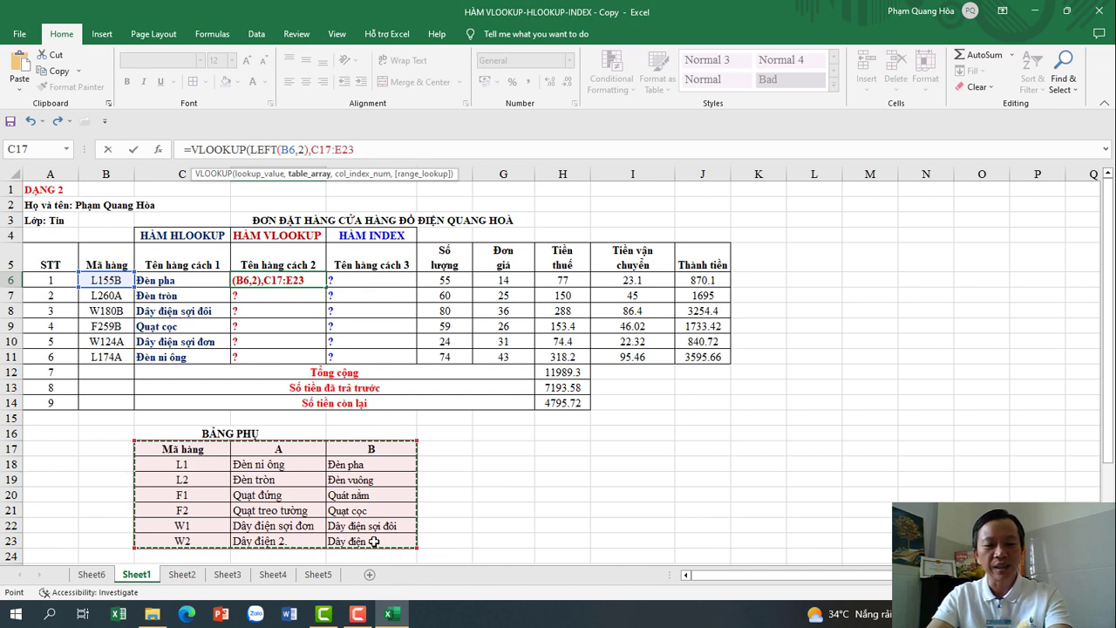
key("F4")
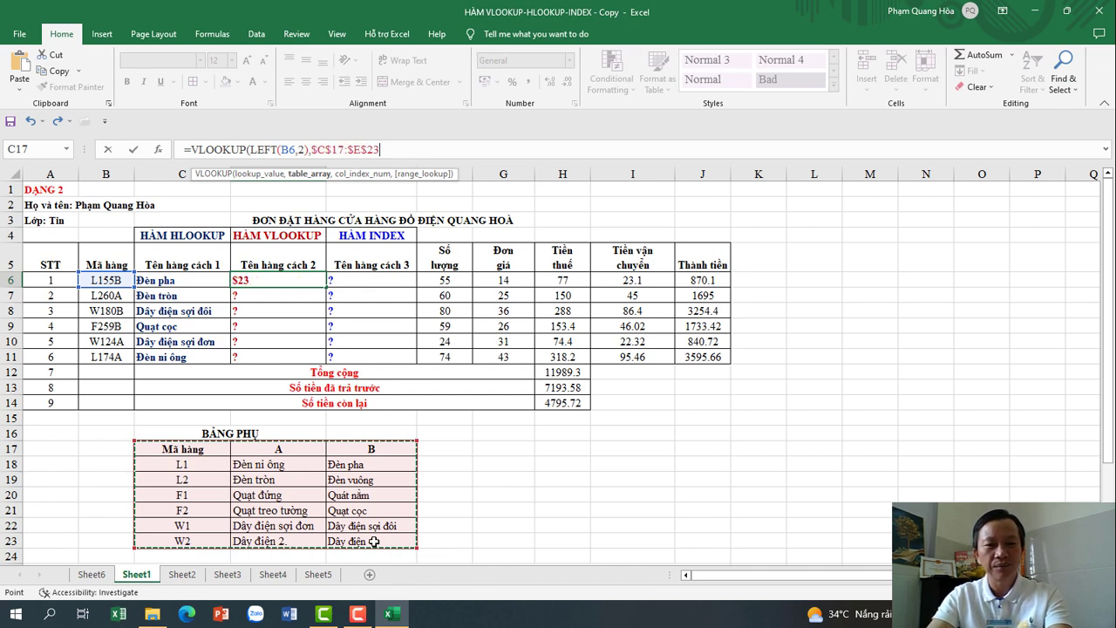
Start an IF as VLOOKUP's column index in D6, testing whether RIGHT(B6,1) equals "A".
type(",I")
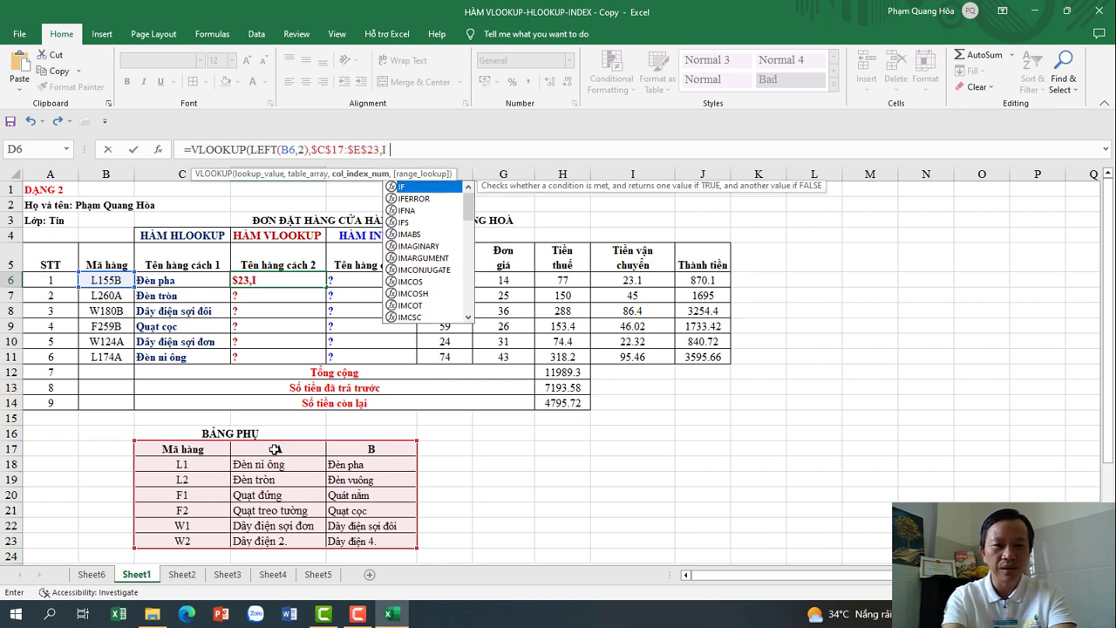
type("2")
key("BackSpace")
type("I")
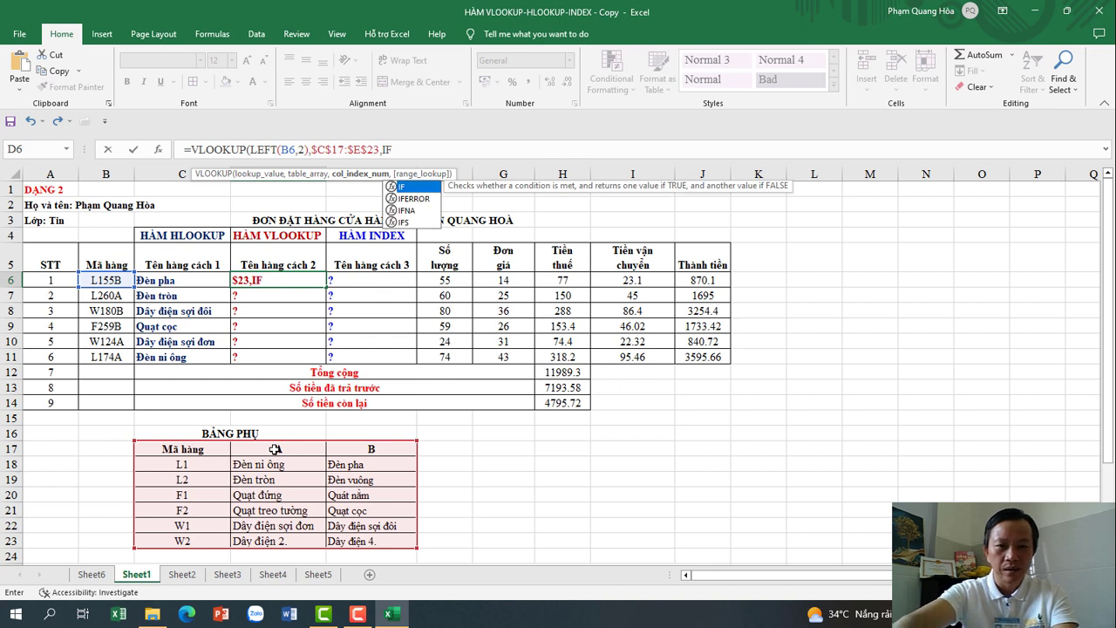
key("Tab")
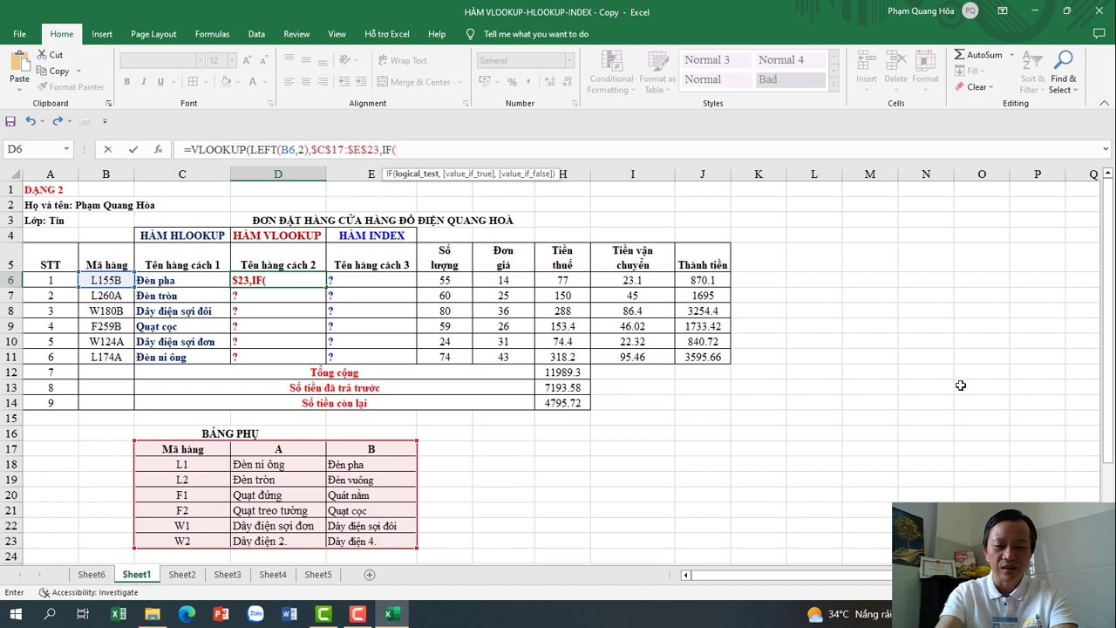
type("RIG")
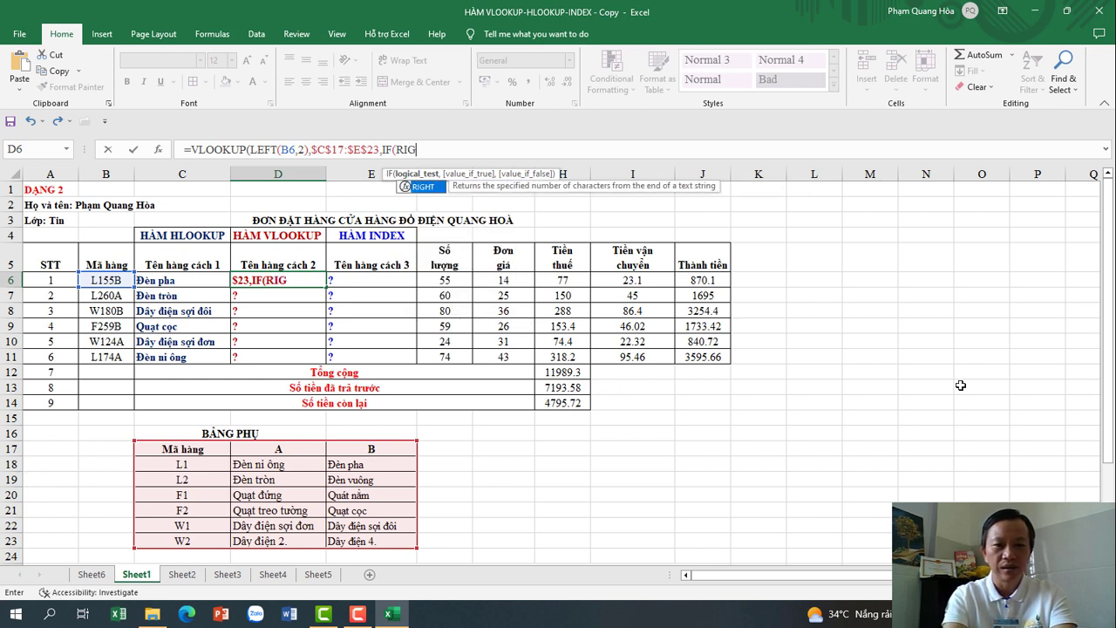
type("HT(")
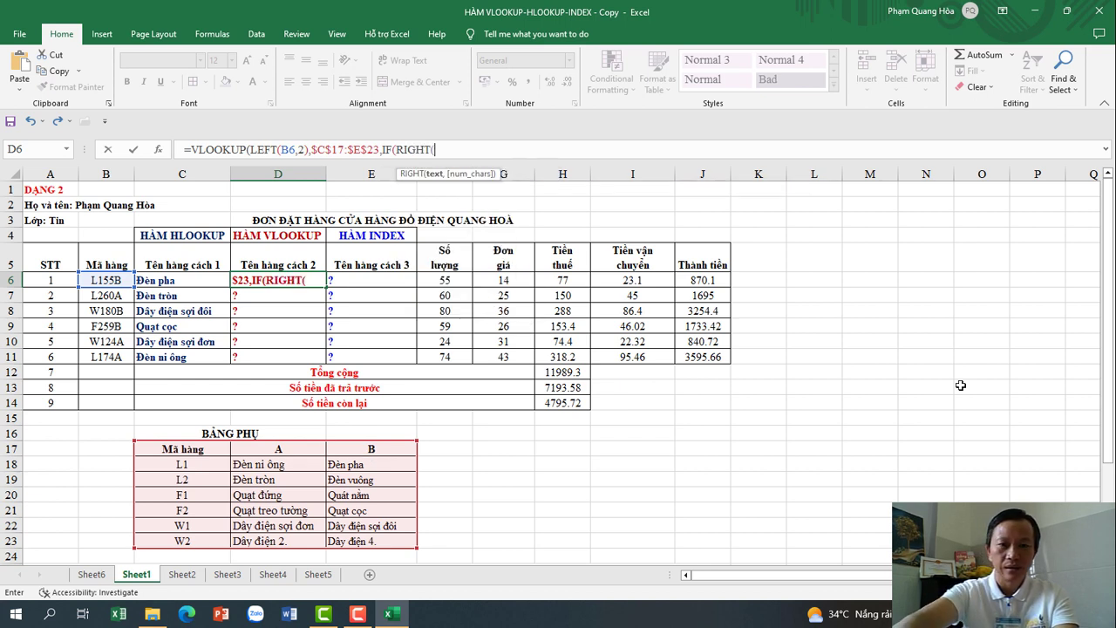
left_click(115, 281)
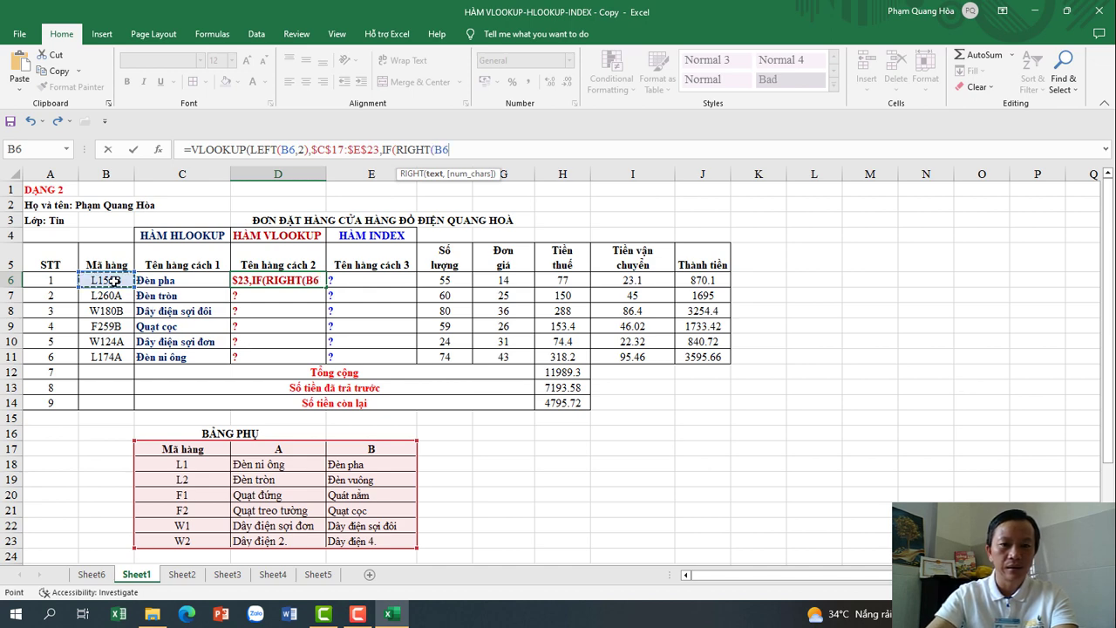
type(",1")
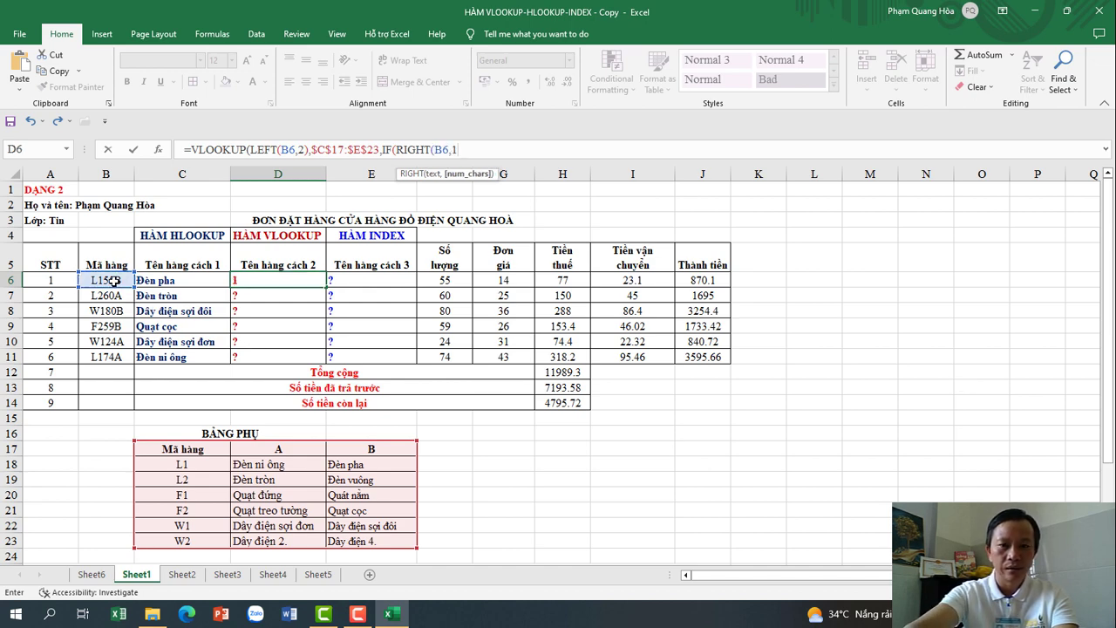
type(")=")
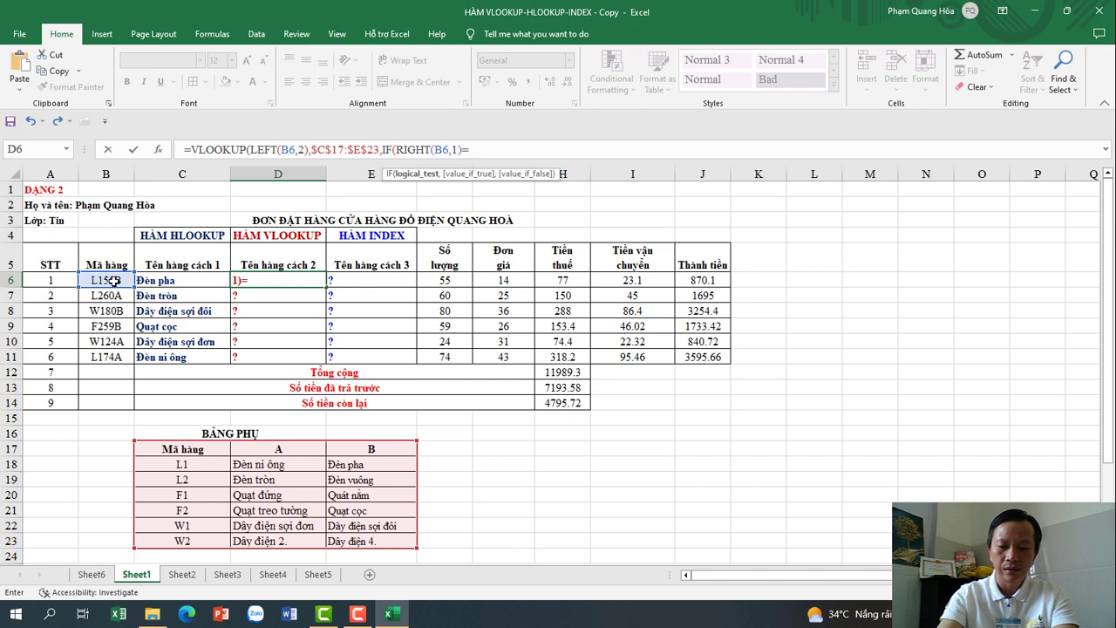
type("\"A\"")
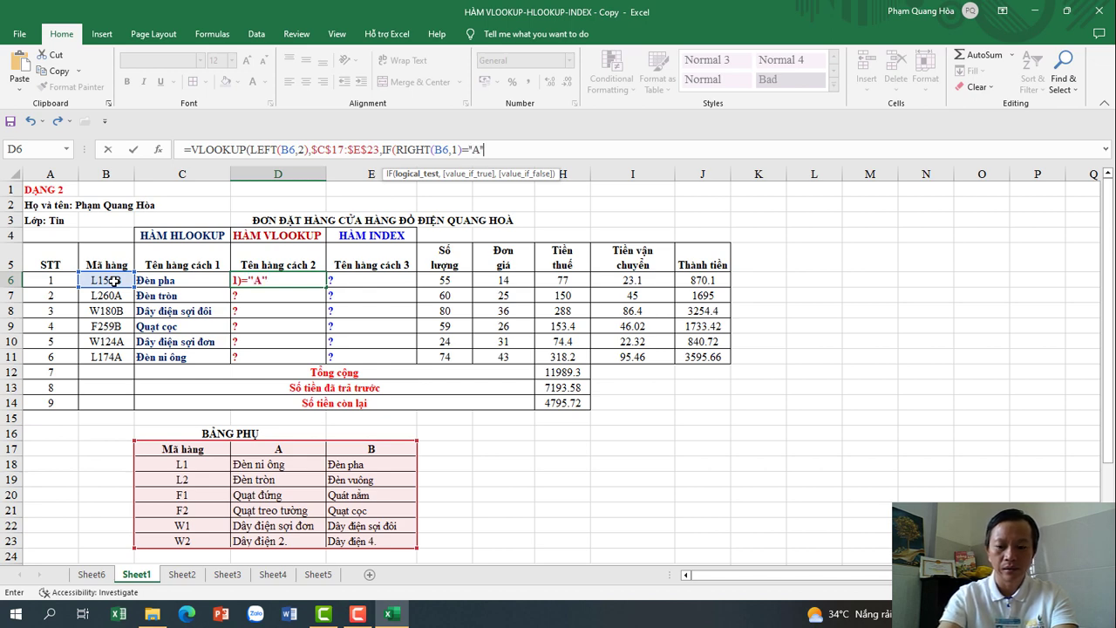
Give the IF in D6 a true value of 2 and a false value of 3, and close it.
type(",")
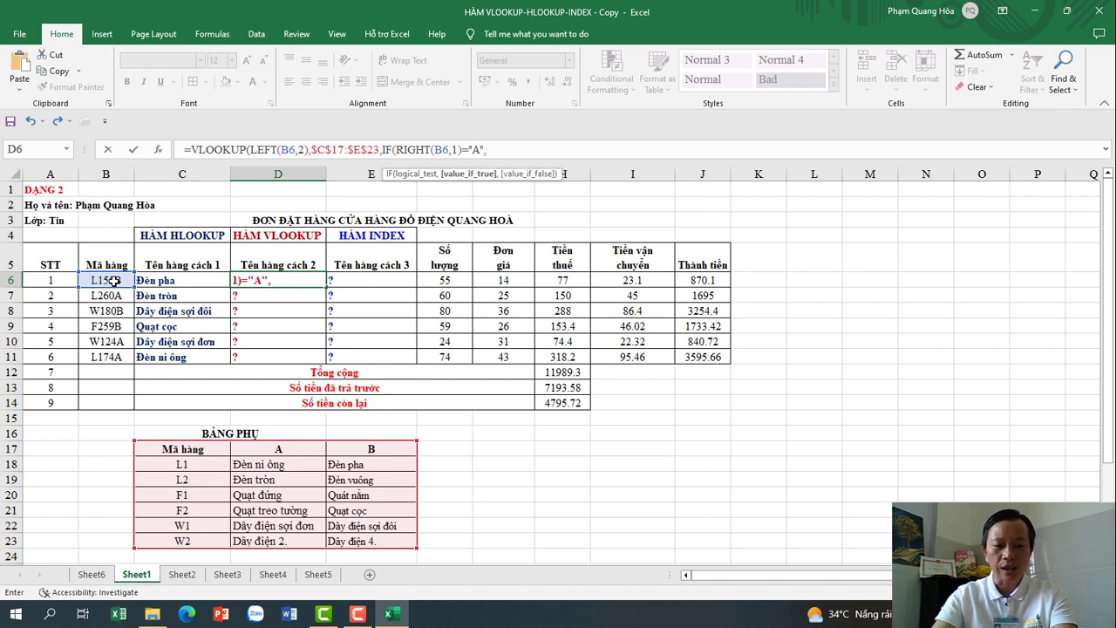
type("2,")
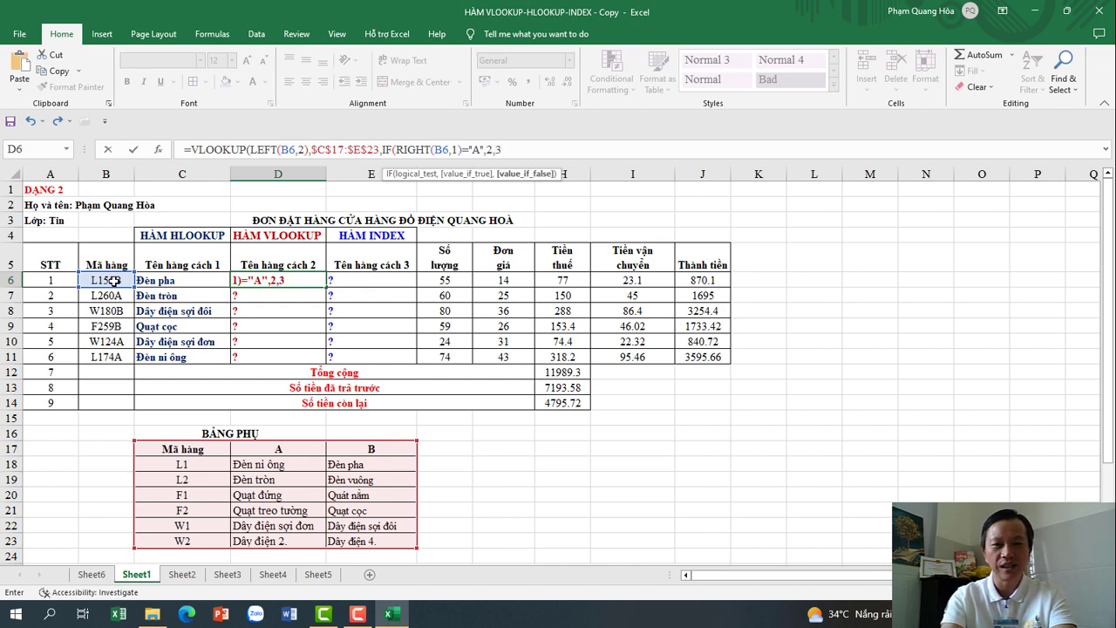
type("3)")
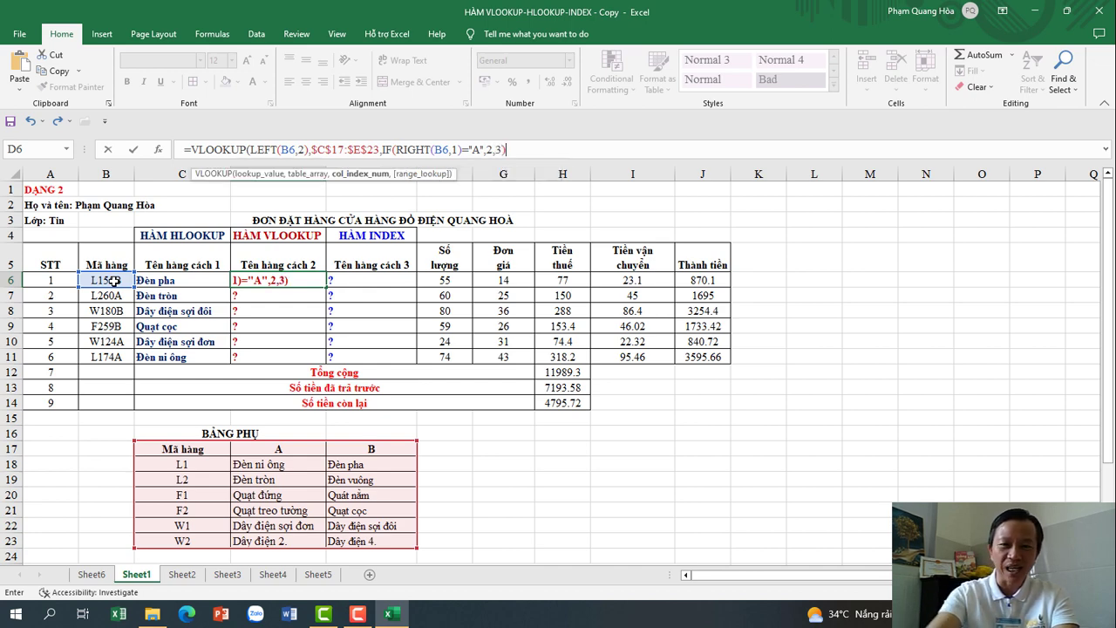
Set VLOOKUP's range lookup in D6 to 0, close the function, and enter the formula.
type(",0")
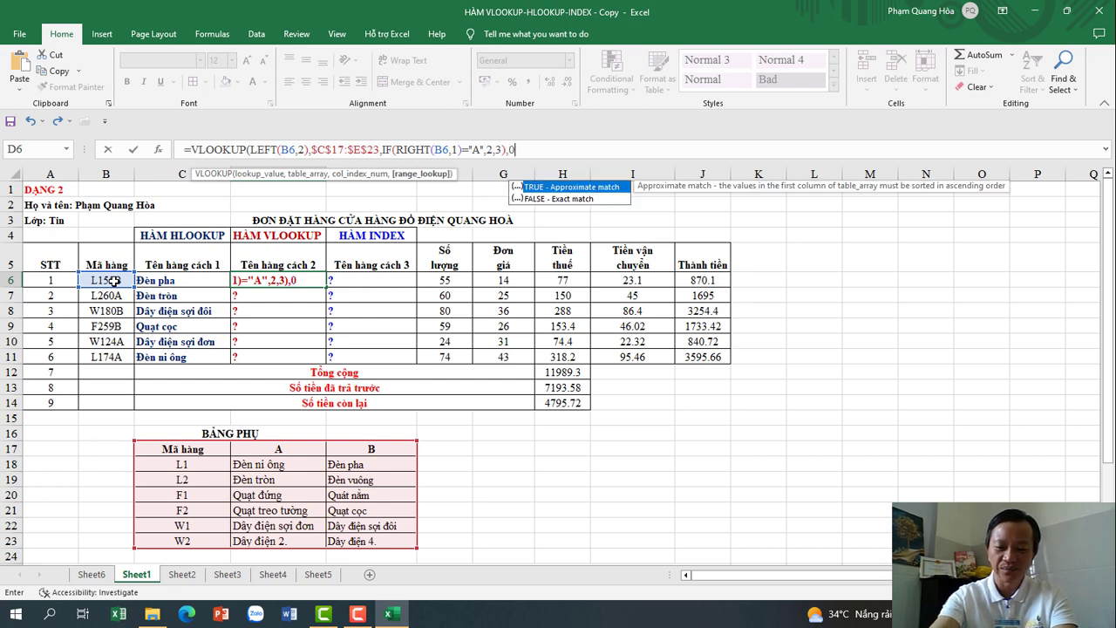
type(")")
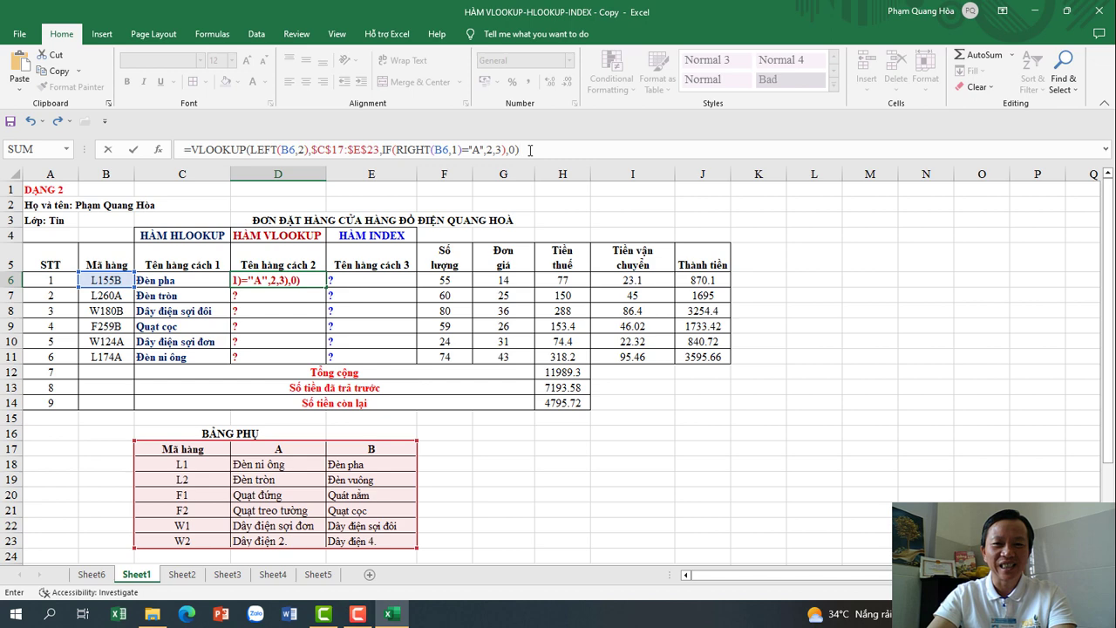
left_click(530, 150)
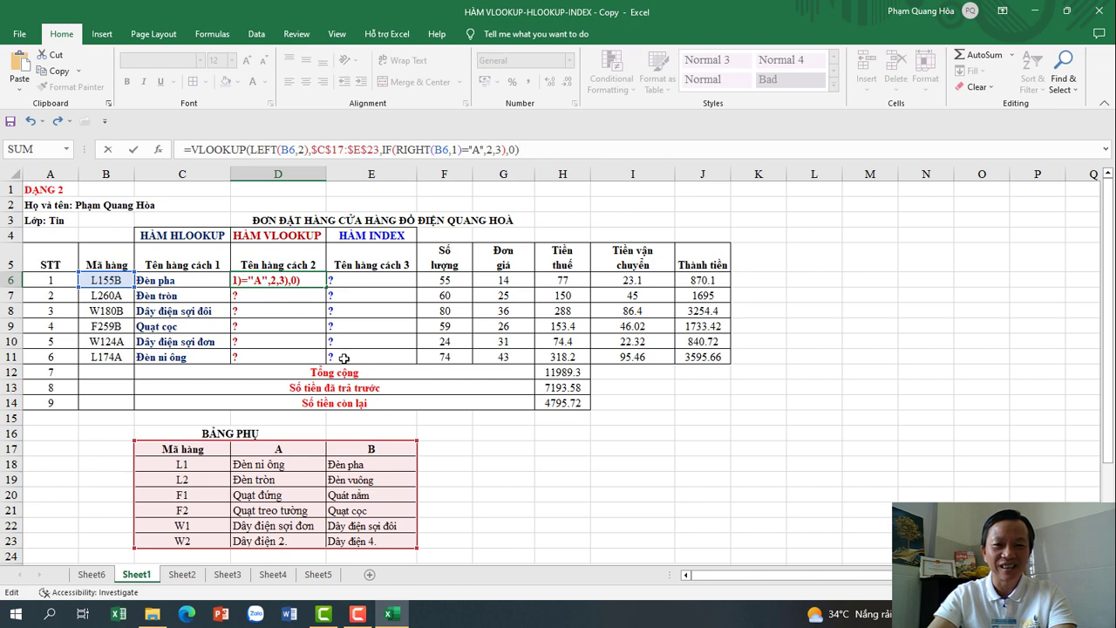
key("Return")
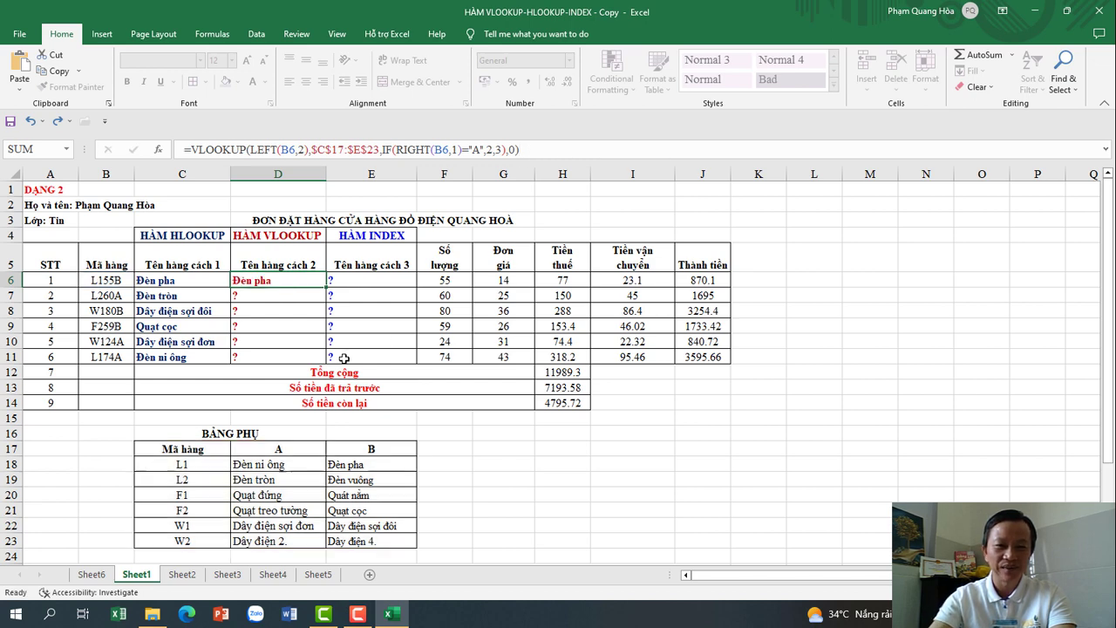
Fill the VLOOKUP formula from D6 down through D11.
left_click(293, 278)
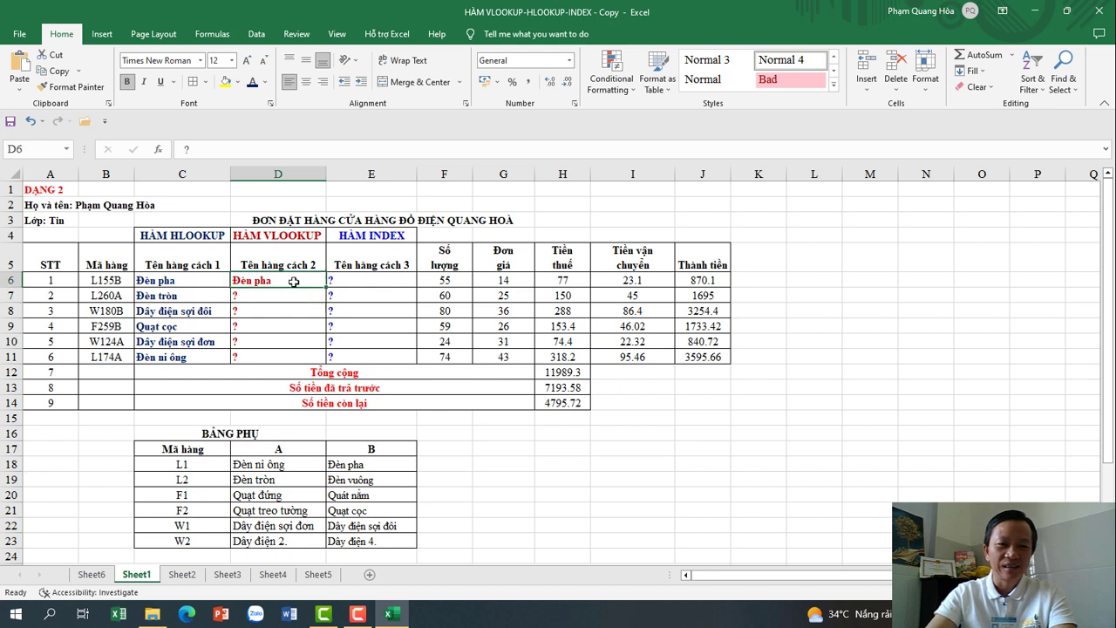
left_click_drag(326, 288, 324, 363)
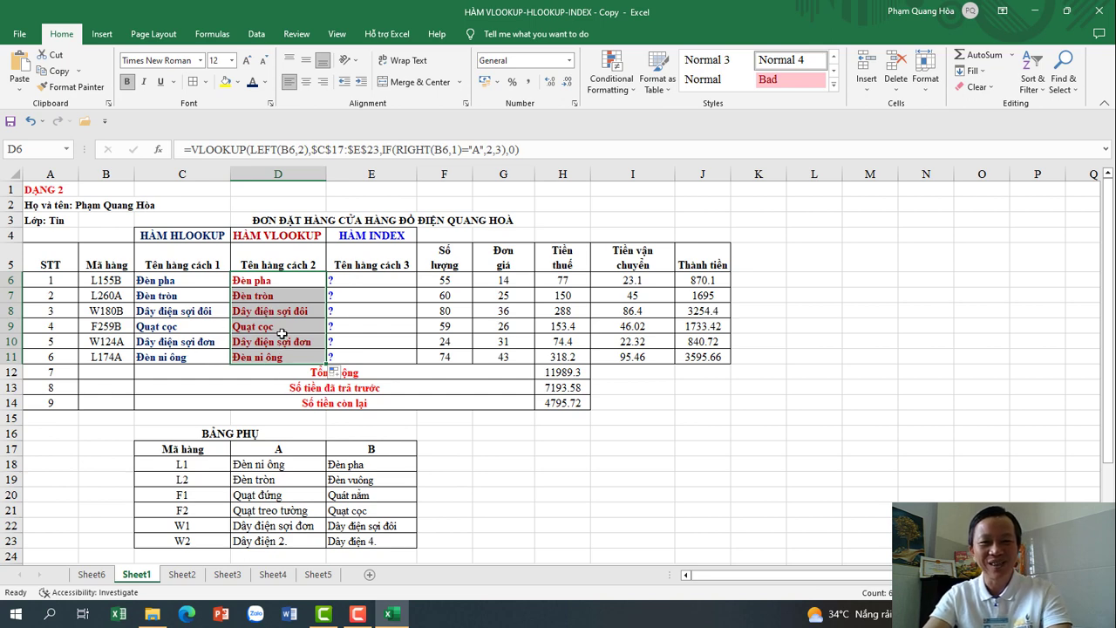
left_click(289, 346)
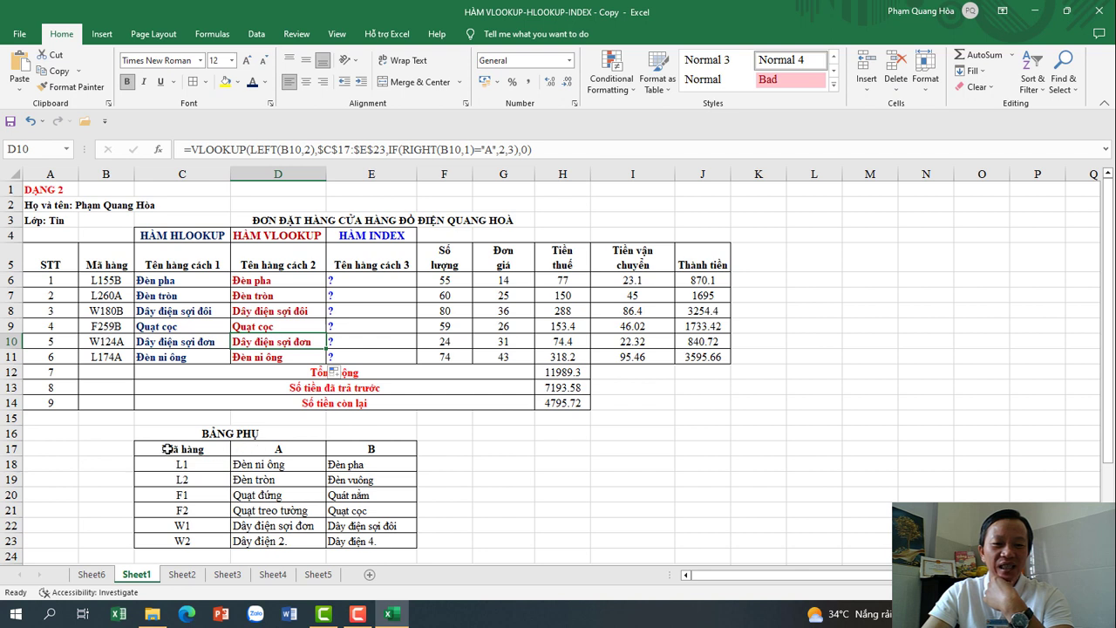
left_click_drag(169, 450, 379, 450)
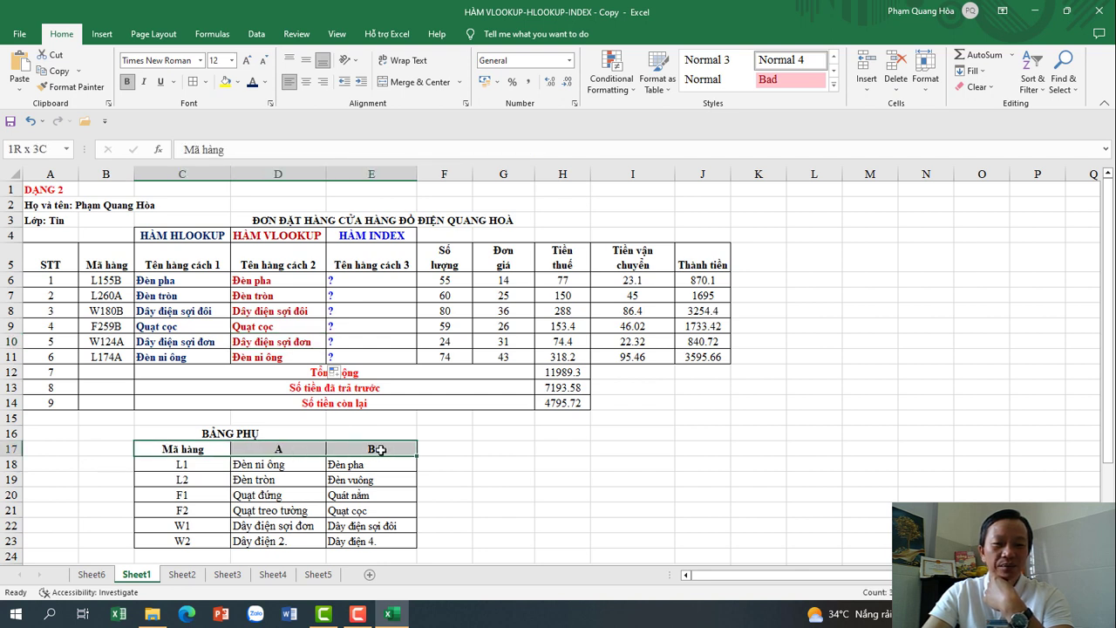
left_click_drag(381, 450, 380, 449)
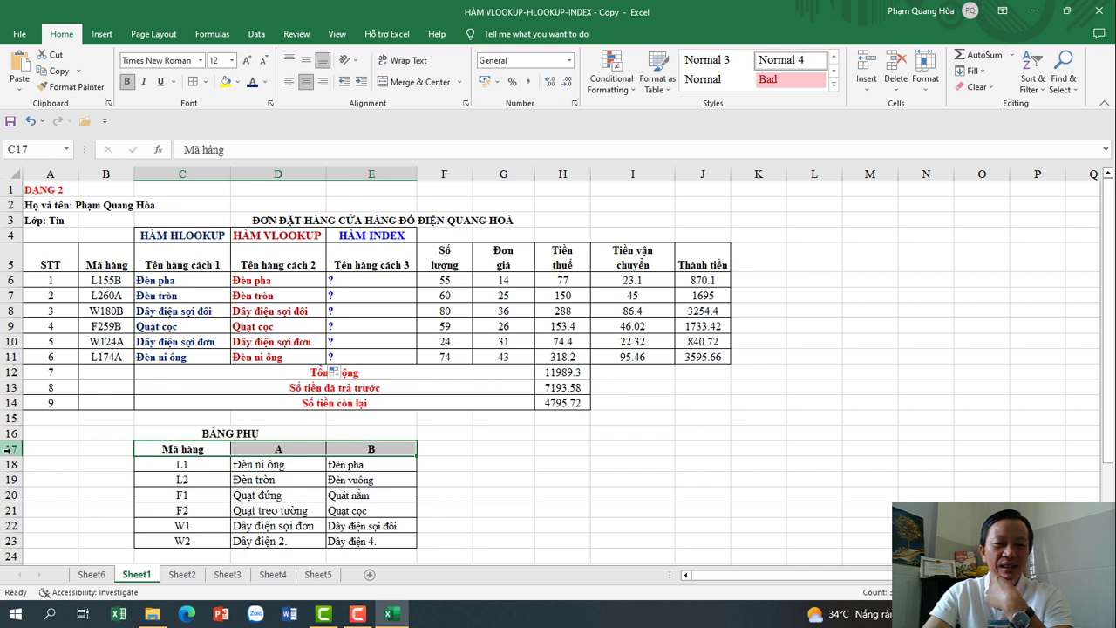
left_click_drag(200, 450, 189, 543)
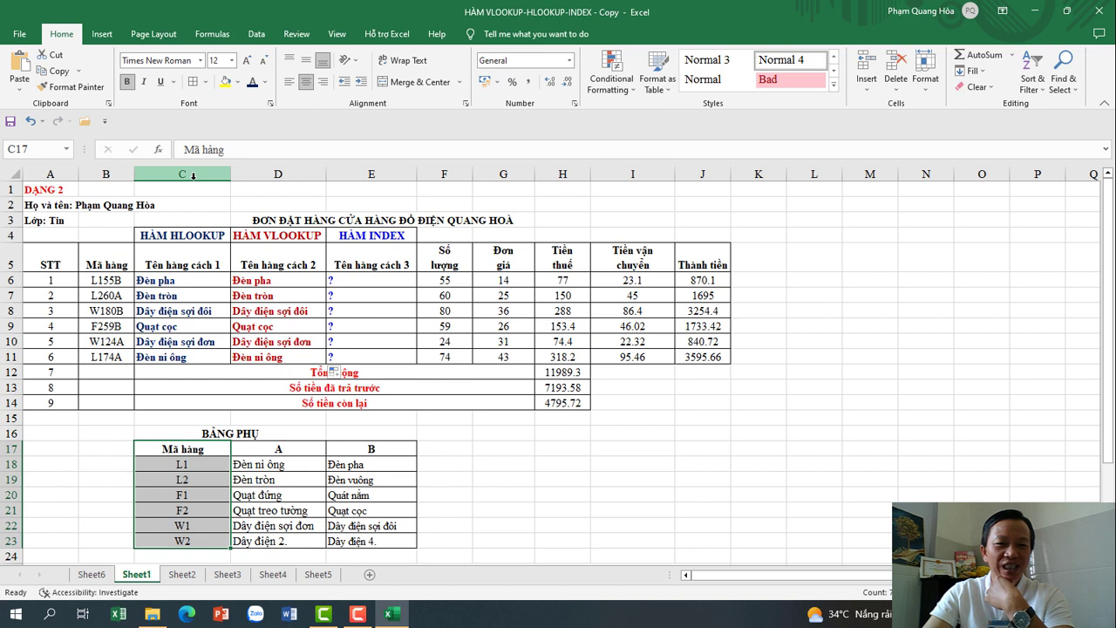
Replace the placeholder in E6 with an INDEX formula whose array is the BẢNG PHỤ table as the absolute range $C$17:$E$23.
left_click(395, 277)
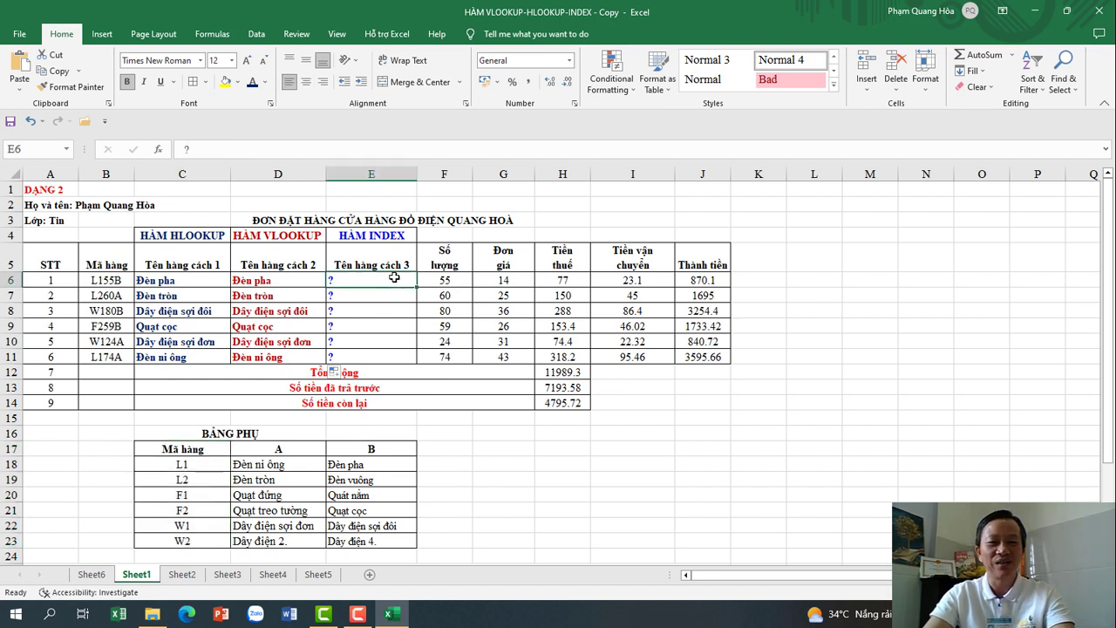
type("=")
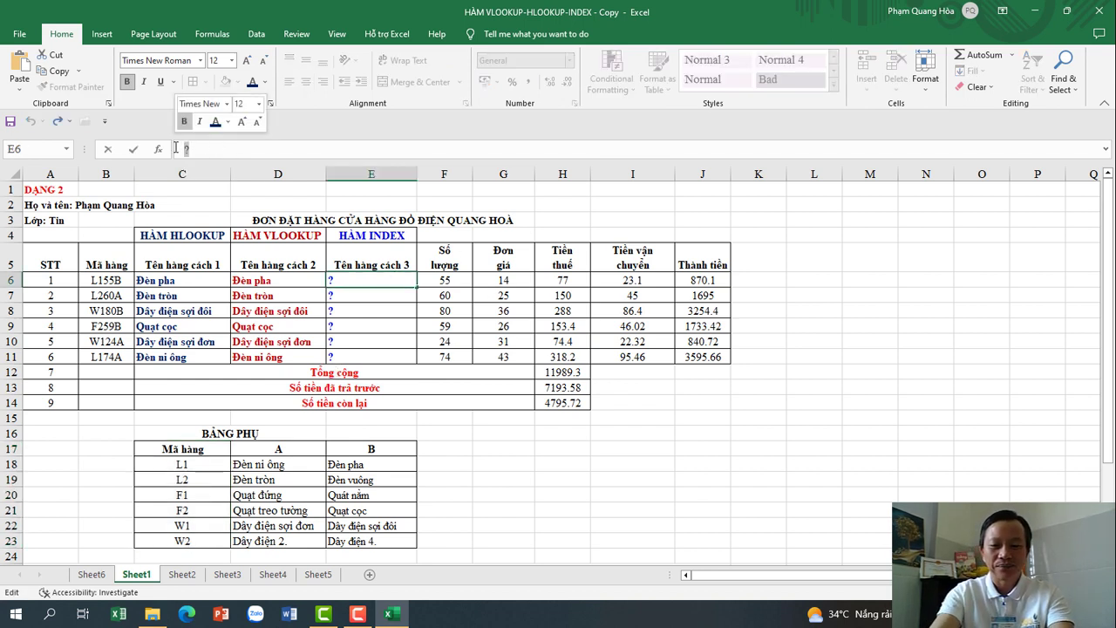
type("IND")
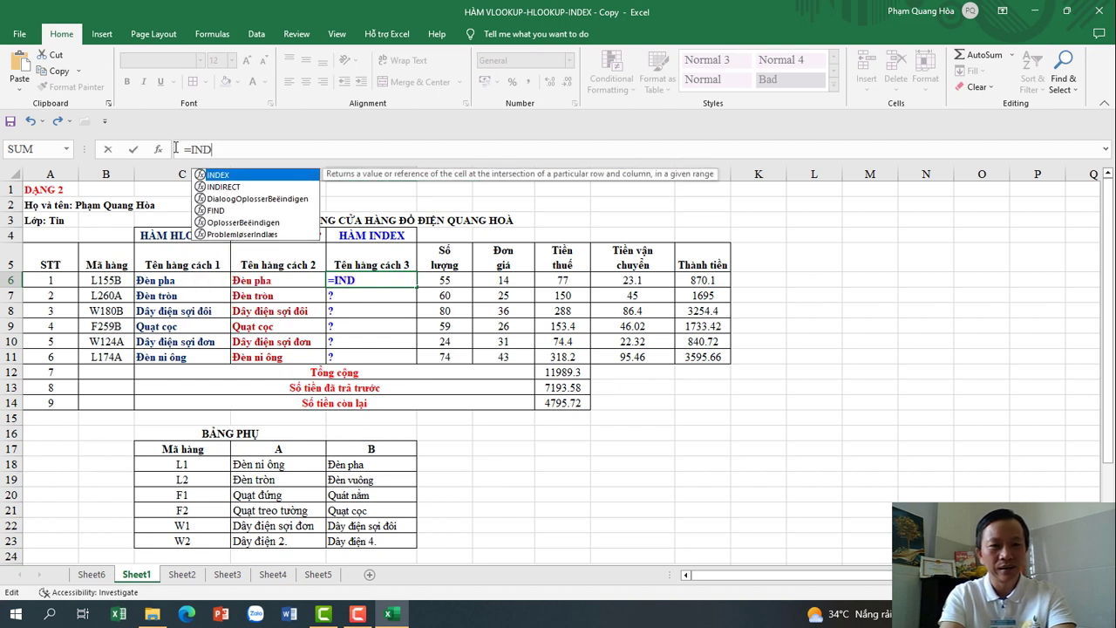
type("EX(")
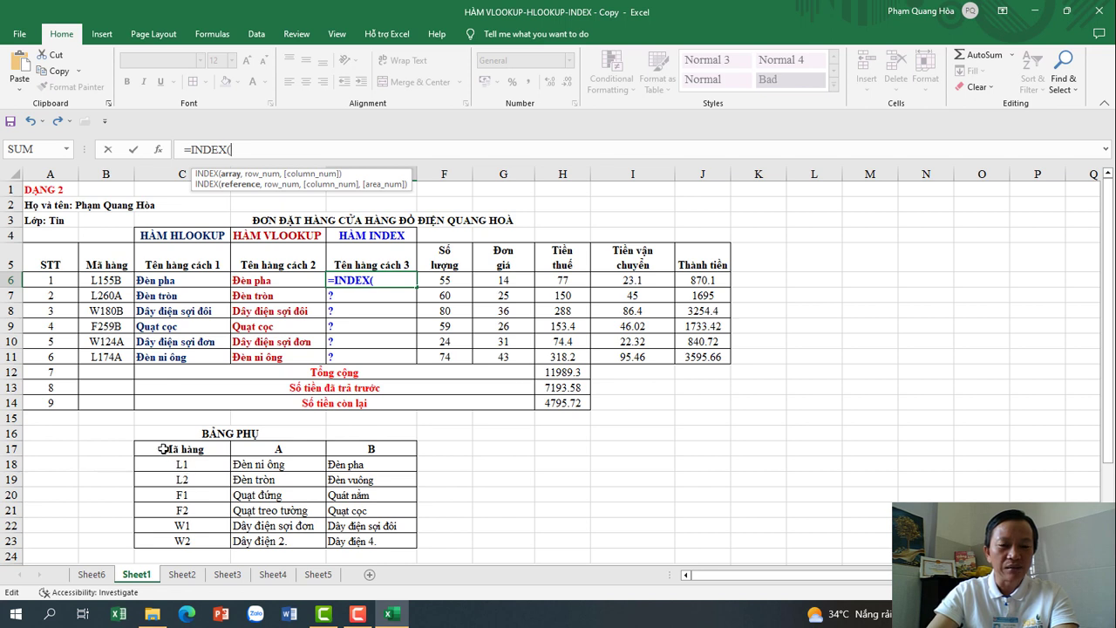
left_click_drag(163, 449, 373, 539)
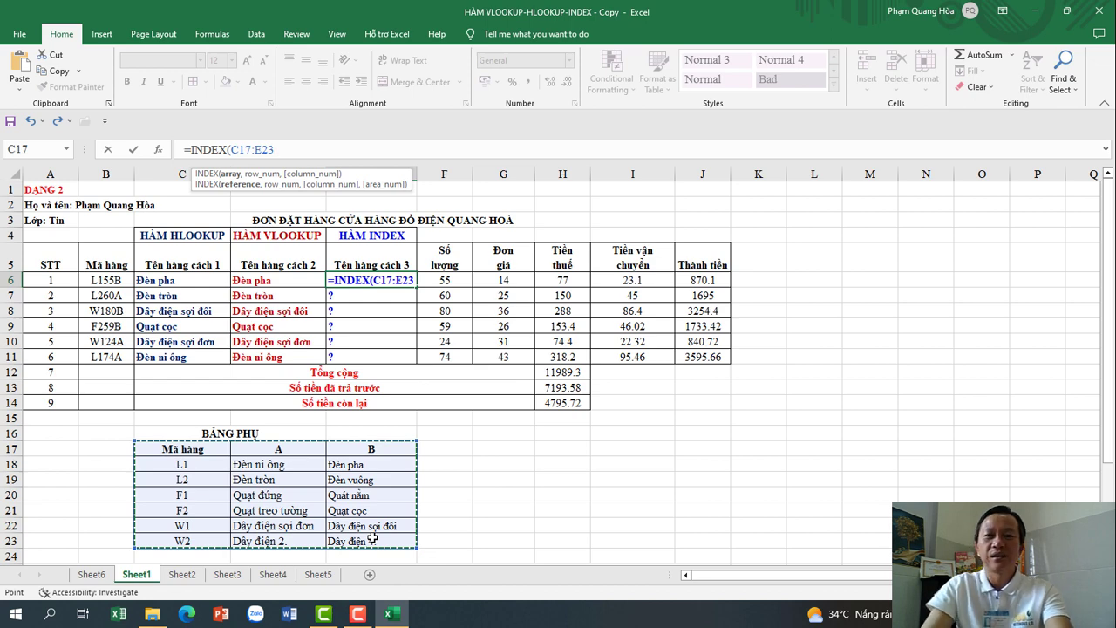
key("F4")
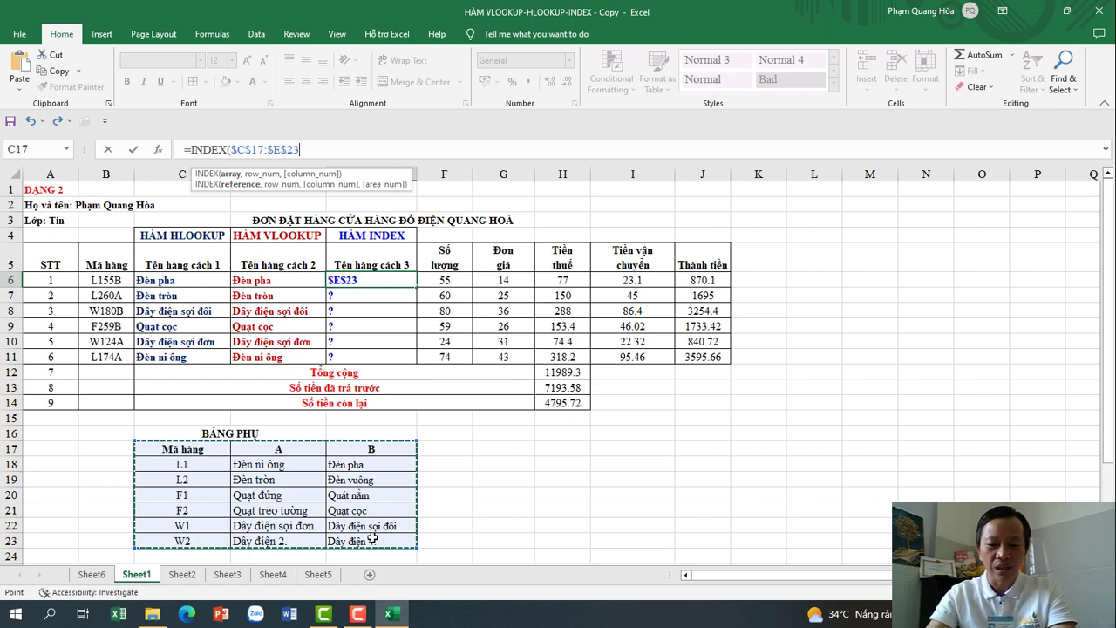
Start INDEX's row number in E6 with a MATCH whose lookup value is LEFT(B6,2).
type(",")
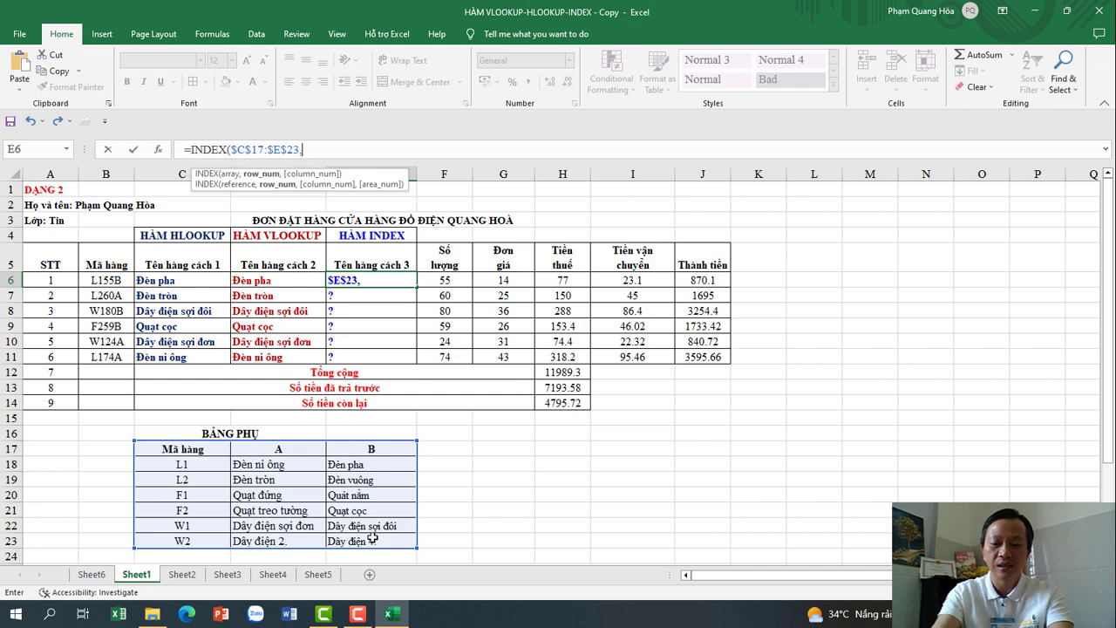
type("MAT")
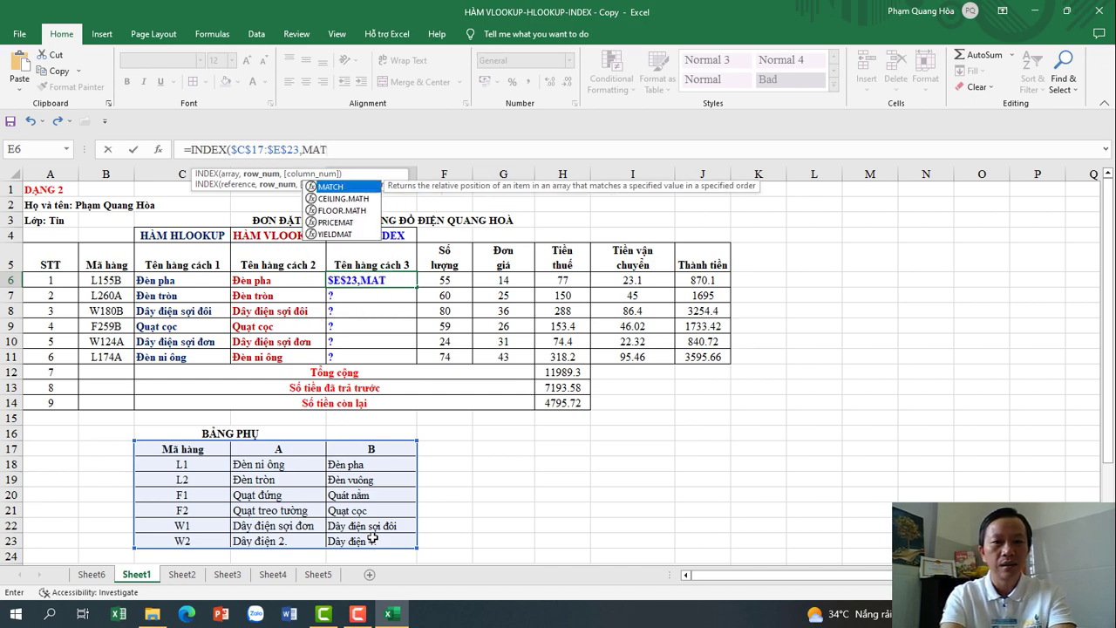
type("CH(")
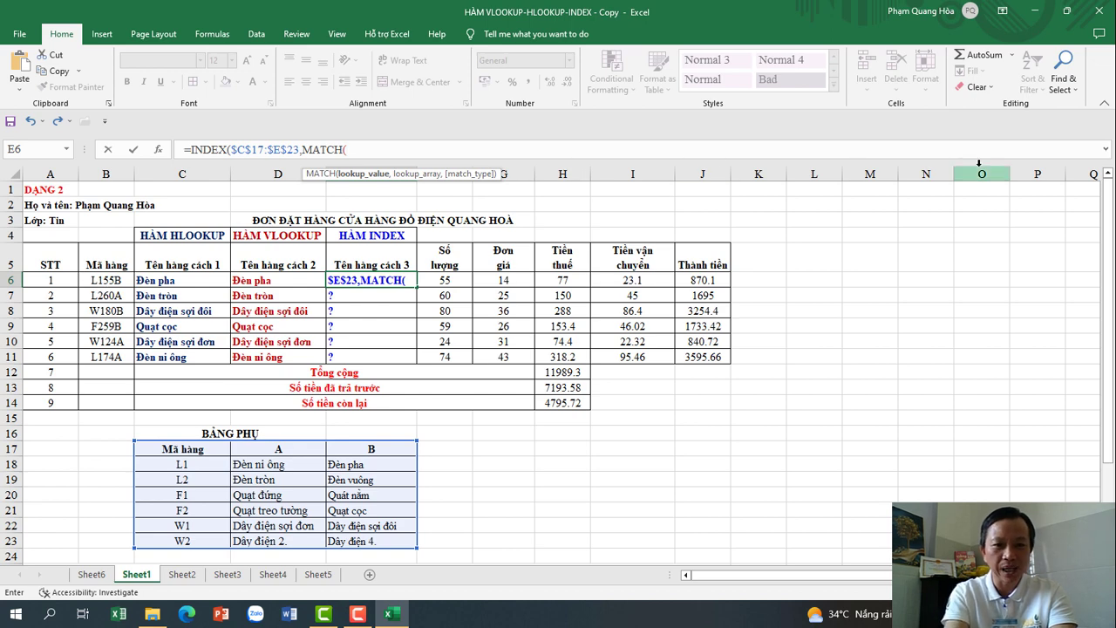
type("LEF")
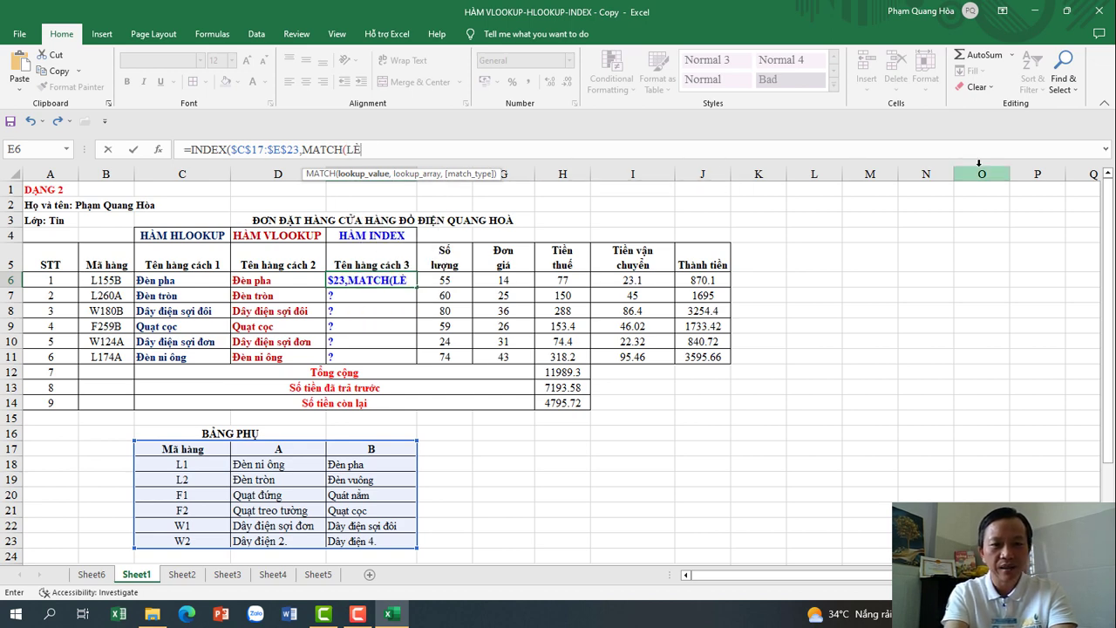
type("T(")
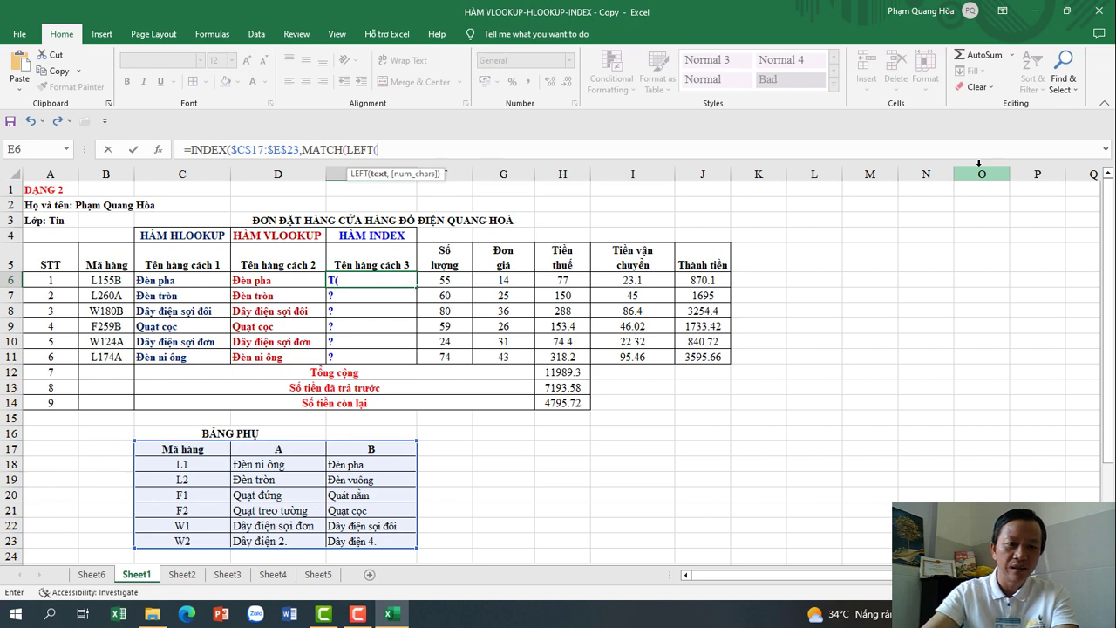
left_click(106, 280)
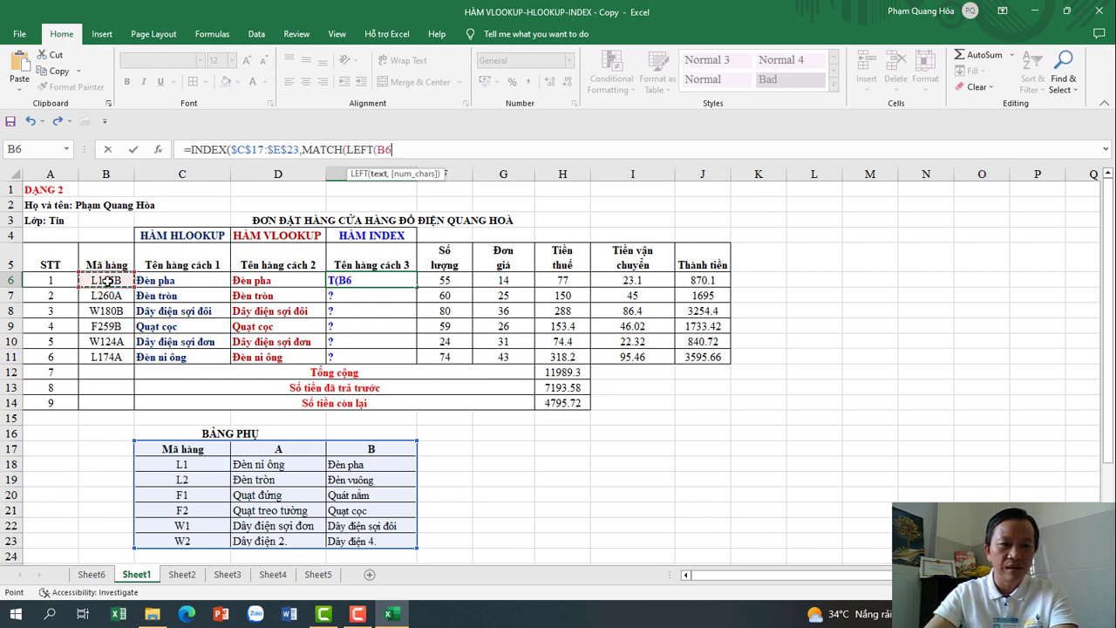
type(",2")
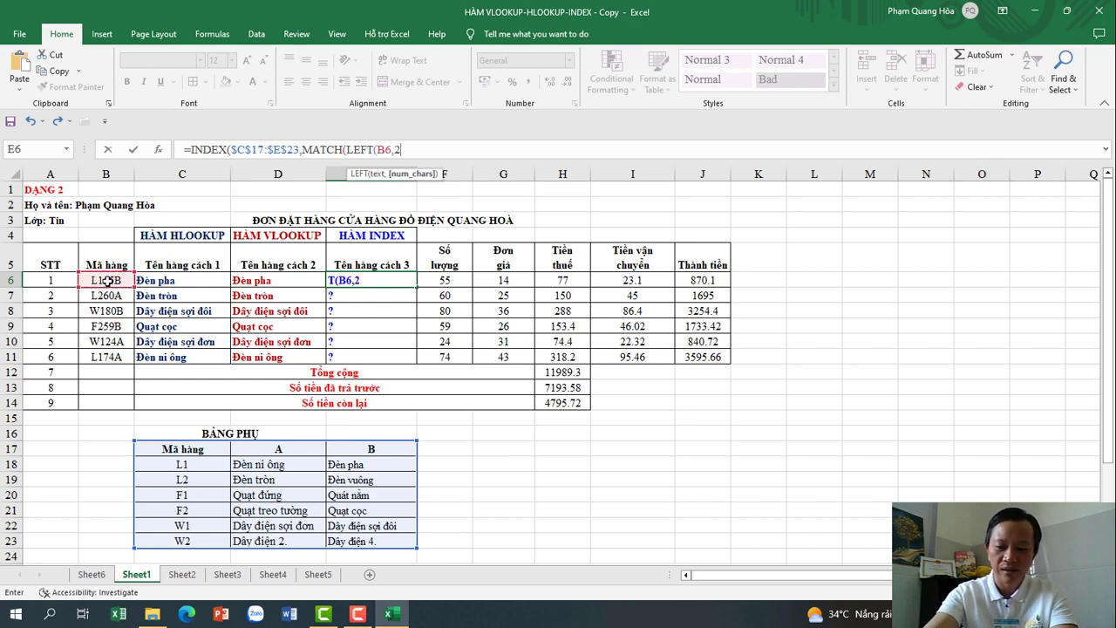
type(")")
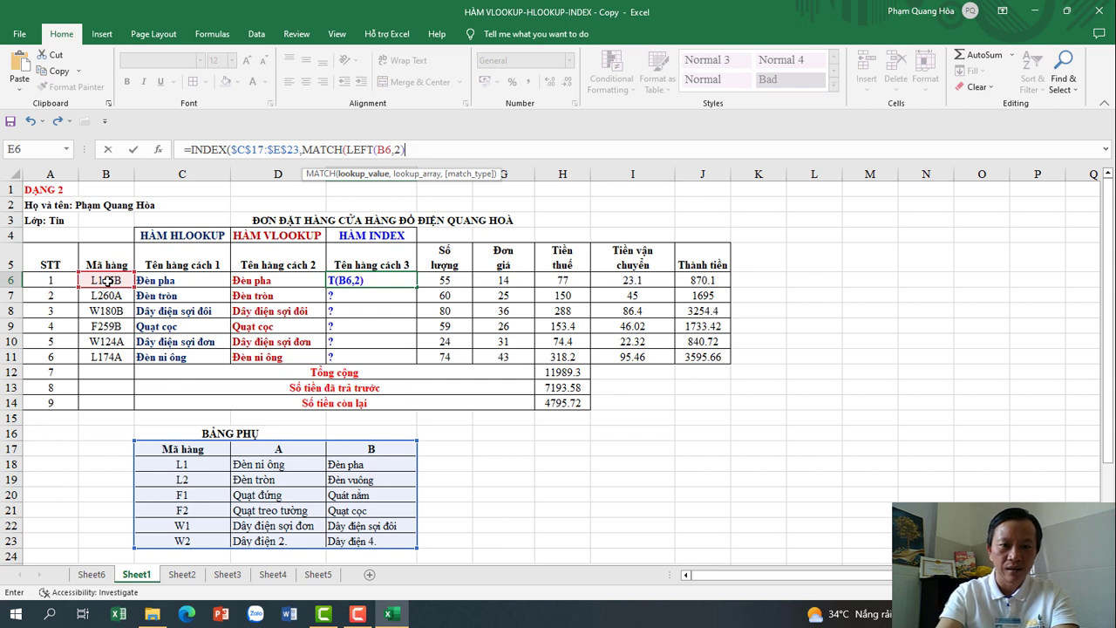
Set this MATCH's lookup array to the BẢNG PHỤ code column $C$17:$C$23 with match type 0, and close it.
type(",")
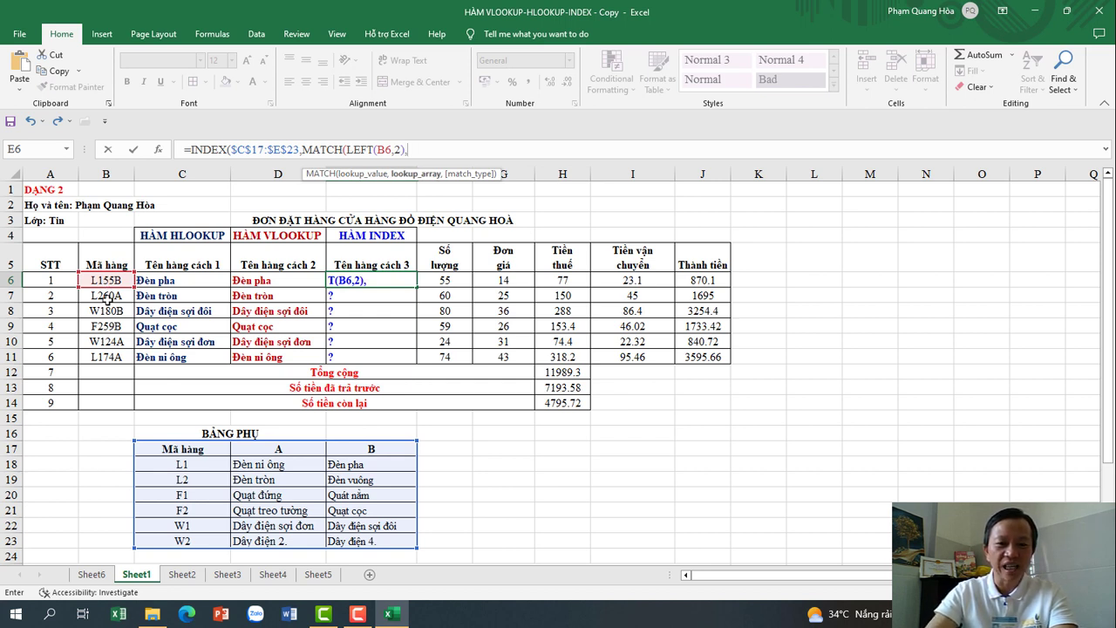
left_click_drag(185, 449, 186, 541)
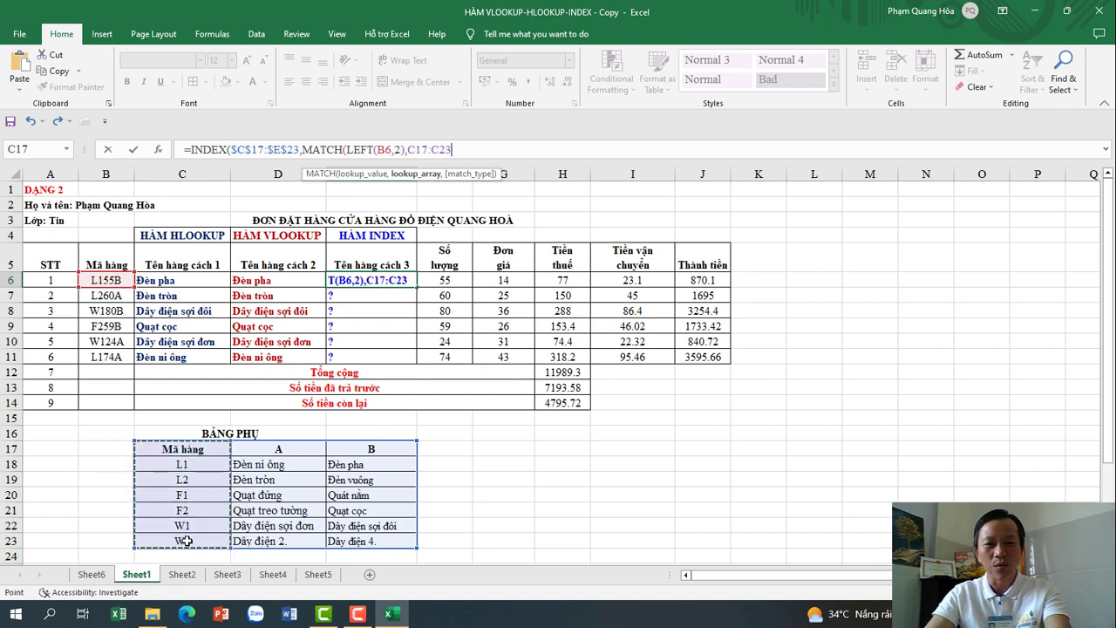
key("F4")
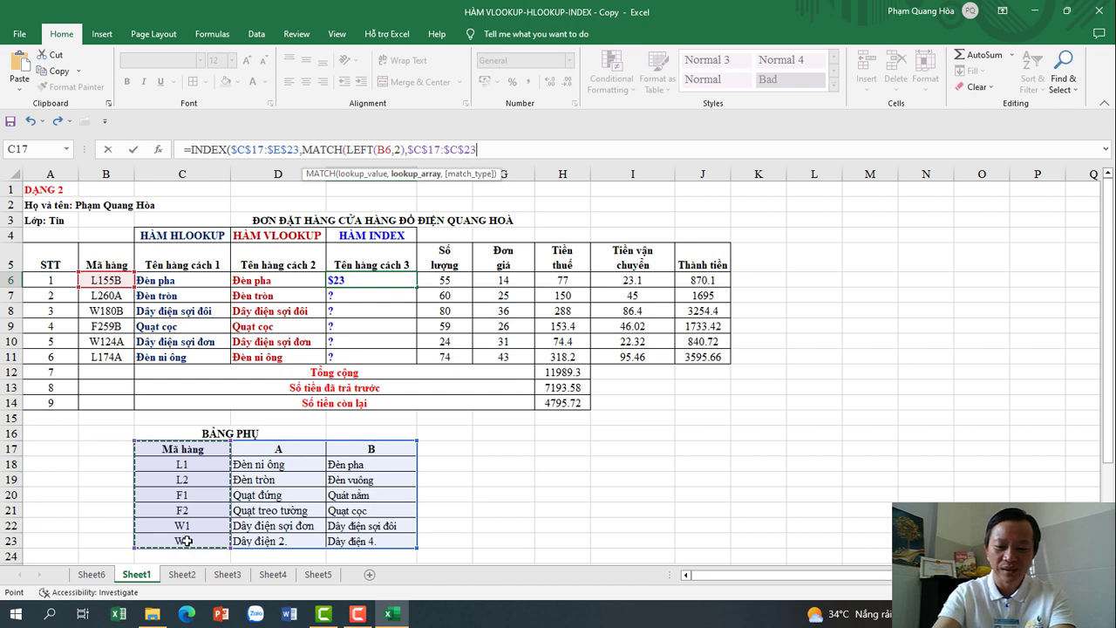
type(",0")
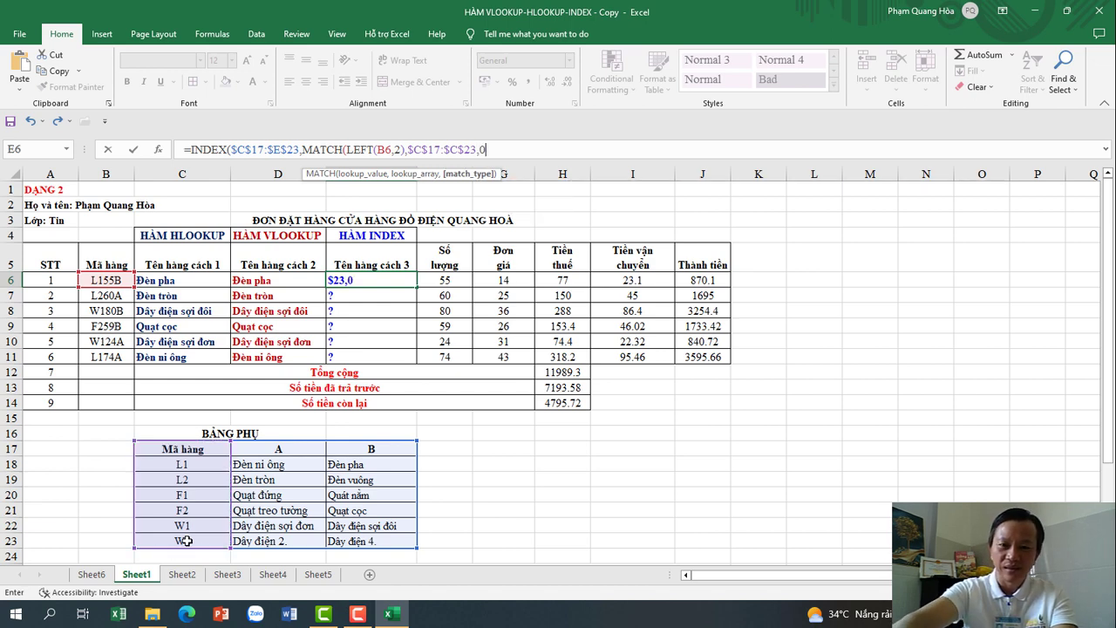
type(")")
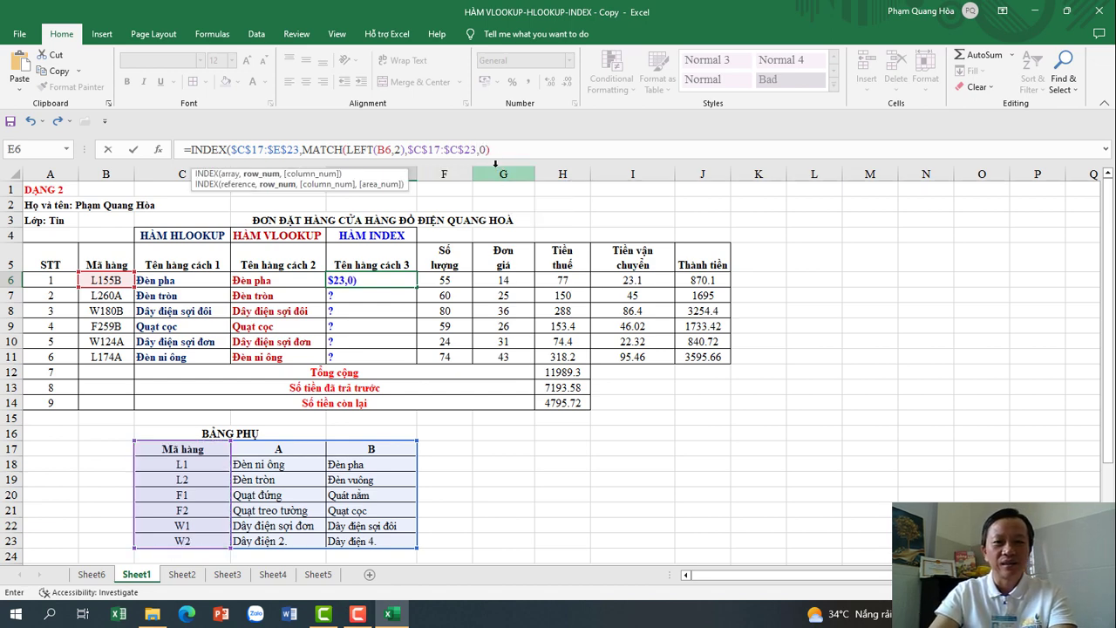
left_click_drag(491, 150, 302, 148)
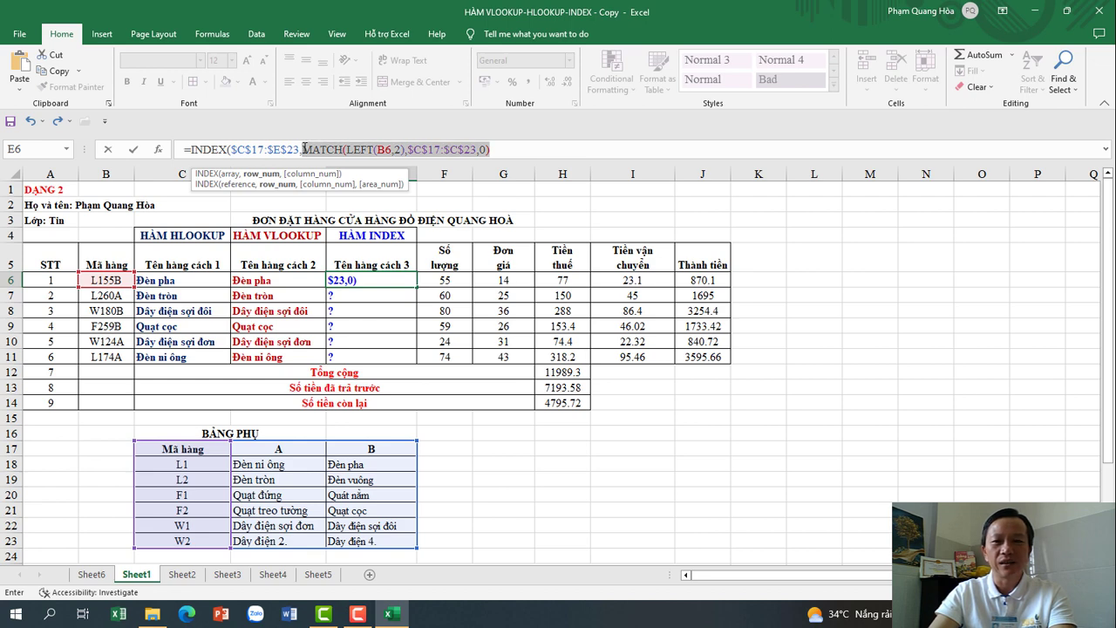
key("F2")
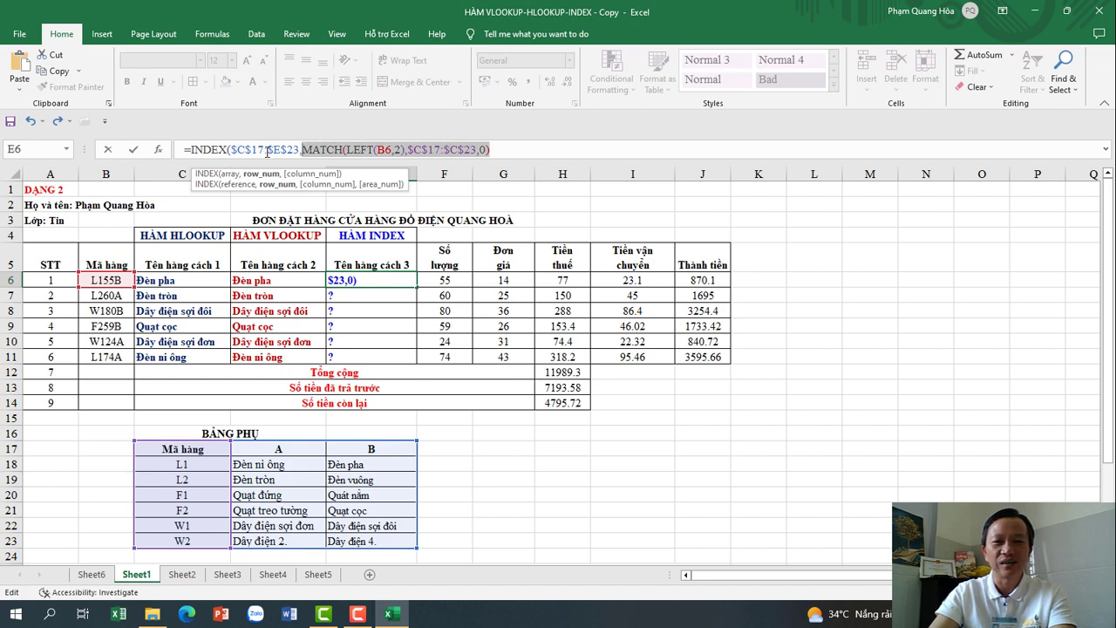
left_click(511, 150)
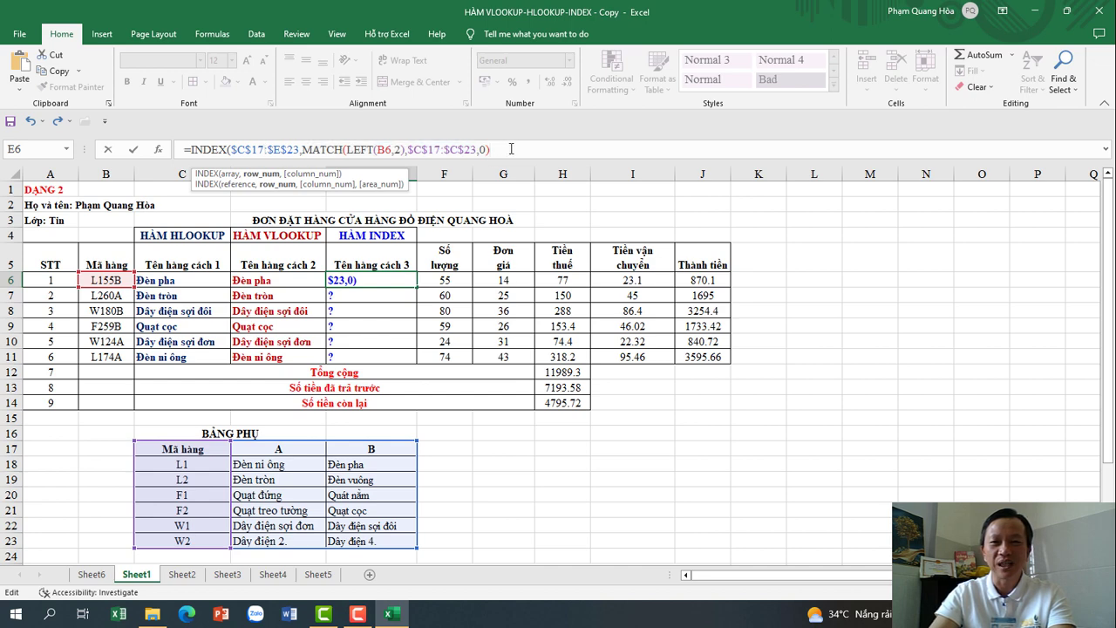
Start INDEX's column number in E6 with a second MATCH whose lookup value is RIGHT(B6,1).
type(",")
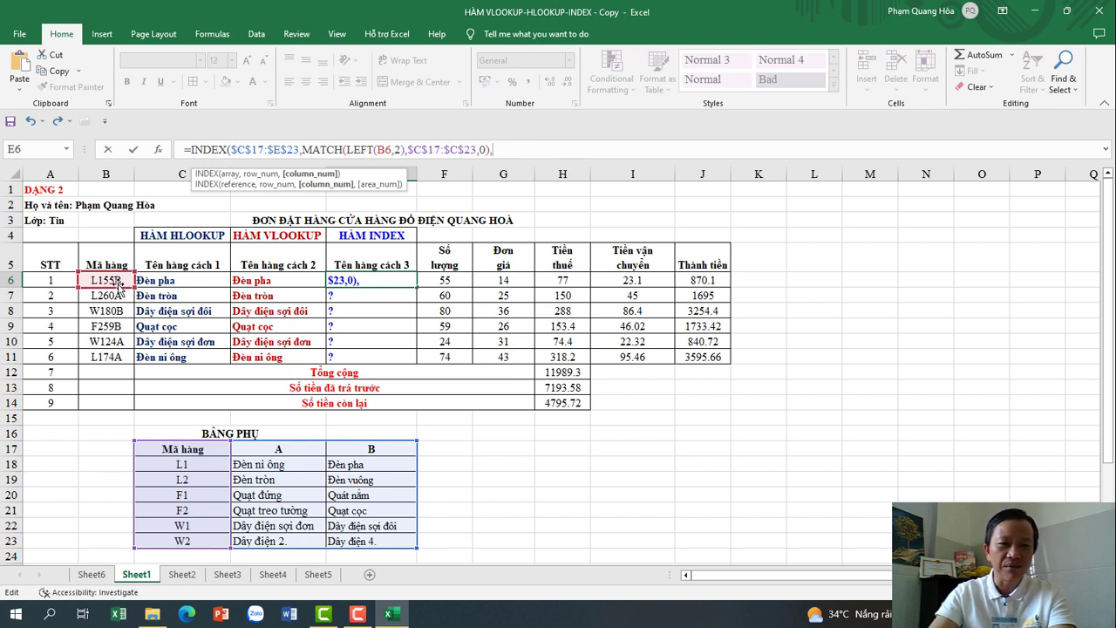
type("MATCH")
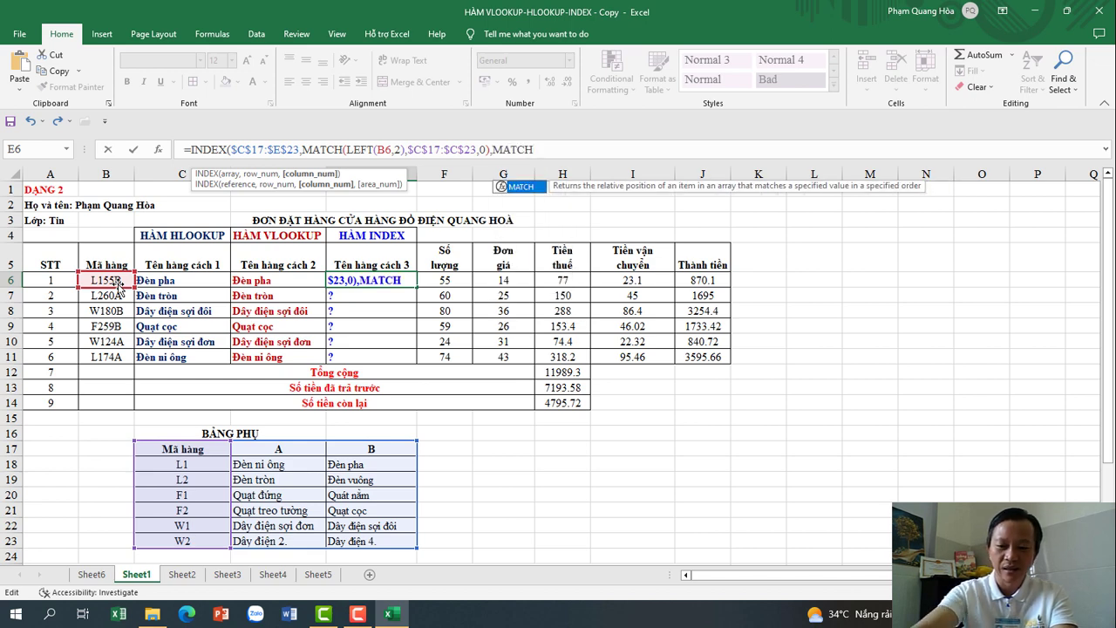
type("(")
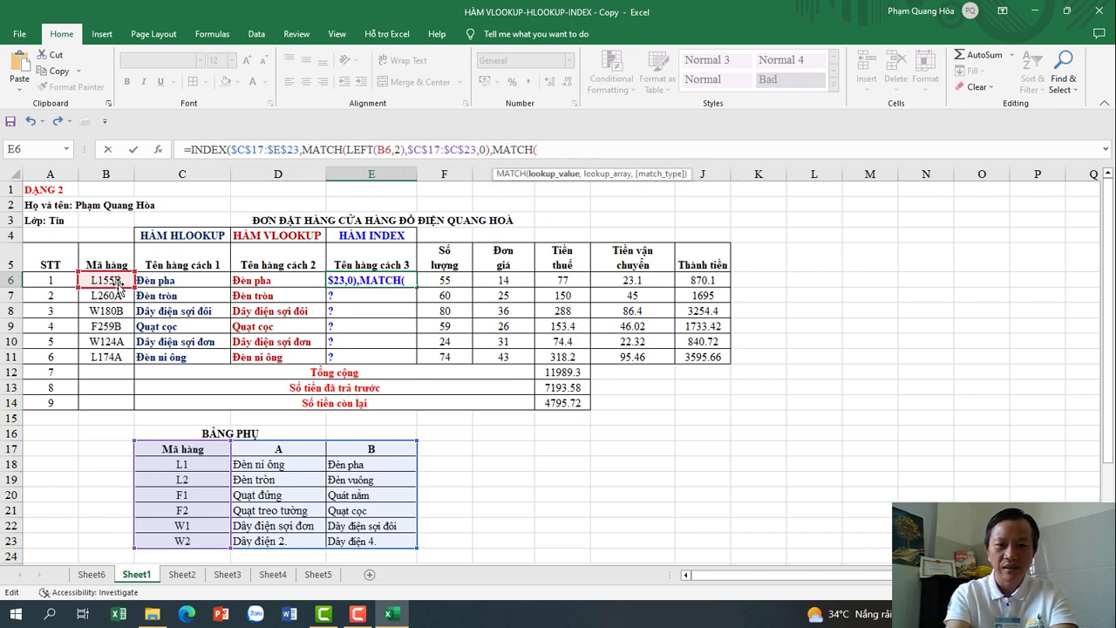
type("RIGHT")
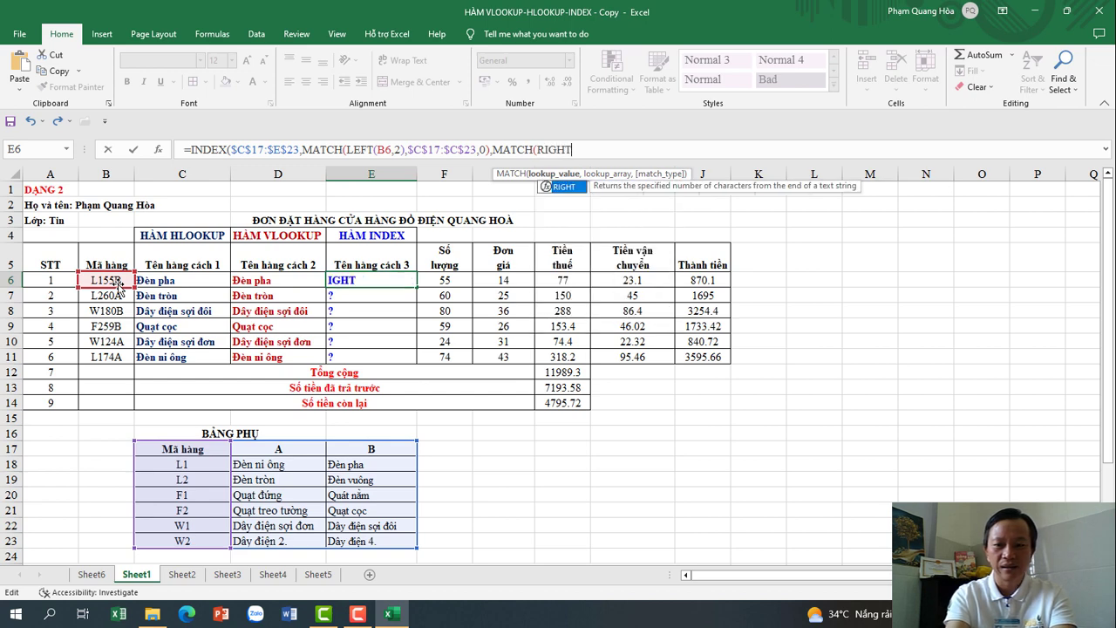
type("(")
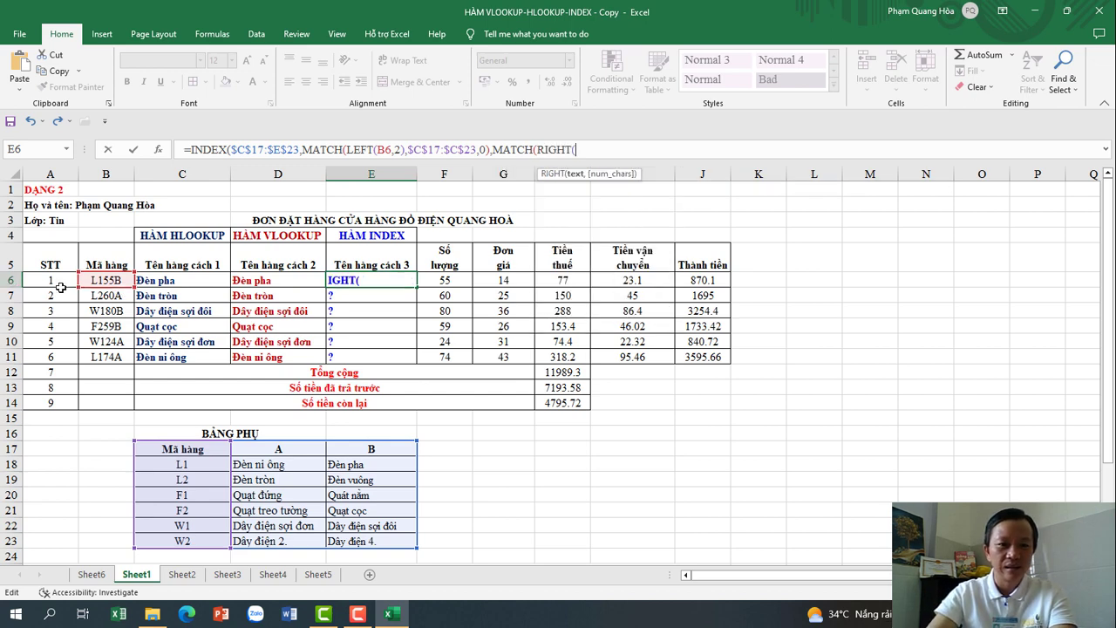
left_click(105, 277)
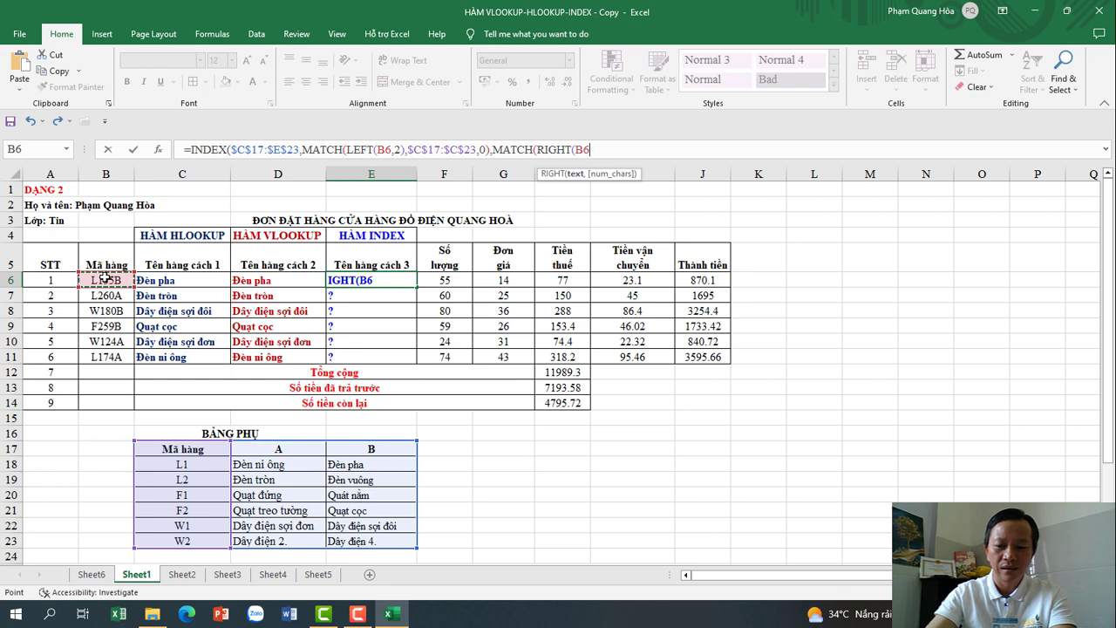
type(",1)")
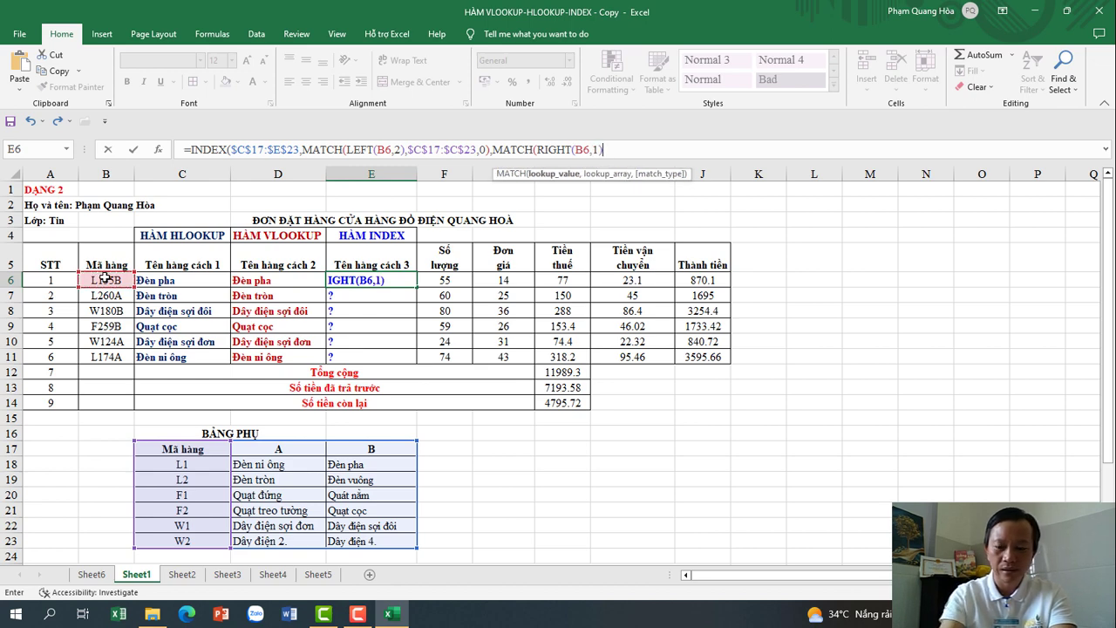
Set the second MATCH's lookup array to the header row $C$17:$E$17 with match type 0, close both functions, and enter the formula.
type(",")
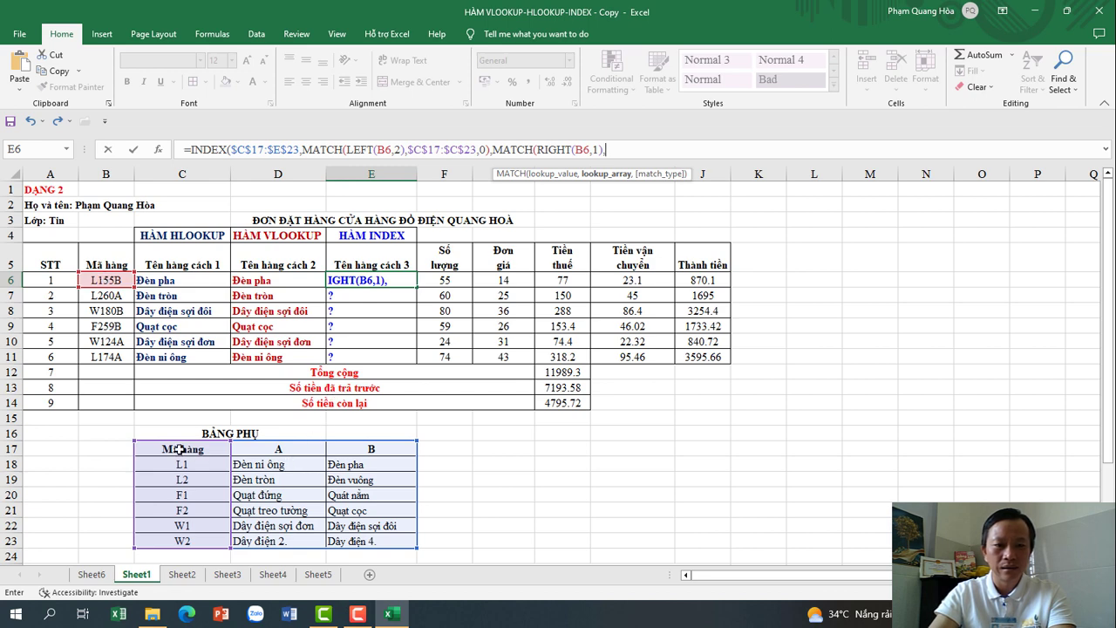
left_click_drag(176, 448, 390, 451)
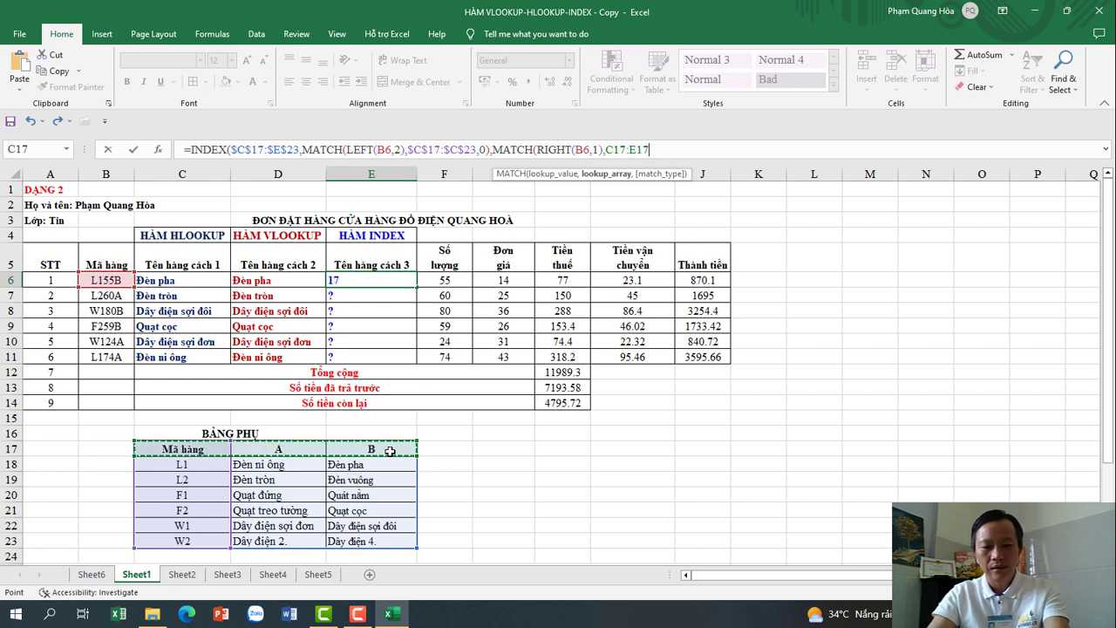
key("F4")
type(",0")
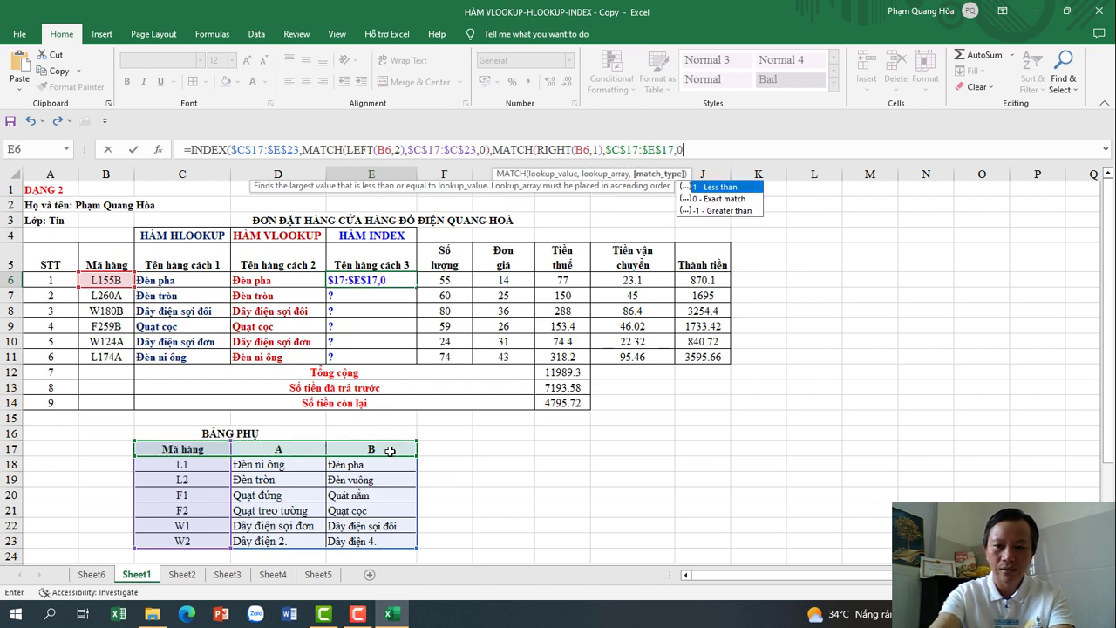
type("))")
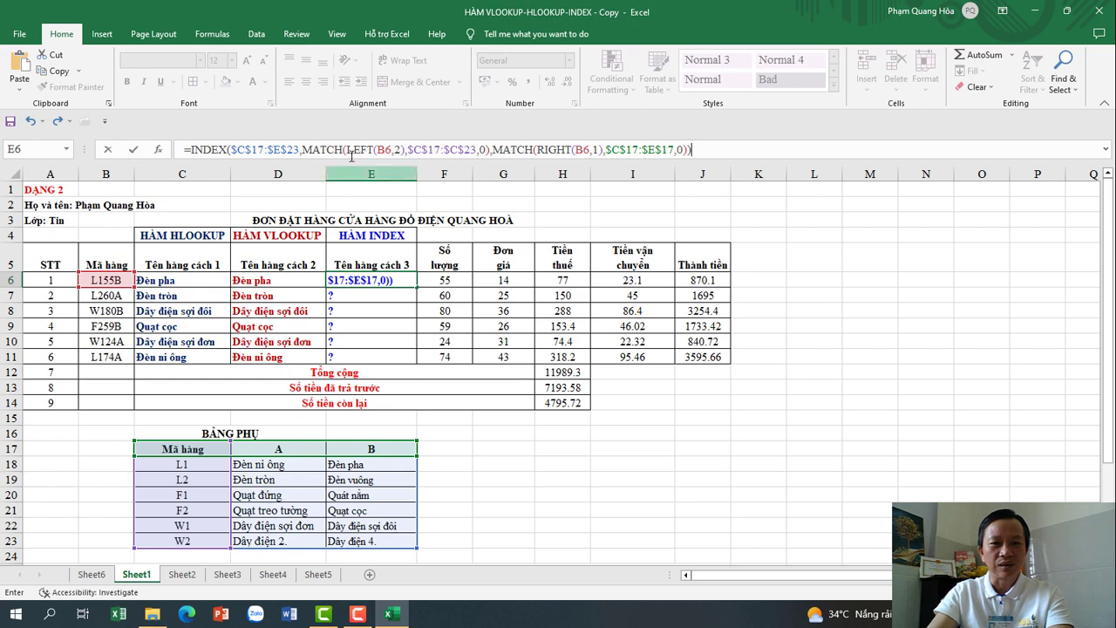
left_click(732, 149)
key("Return")
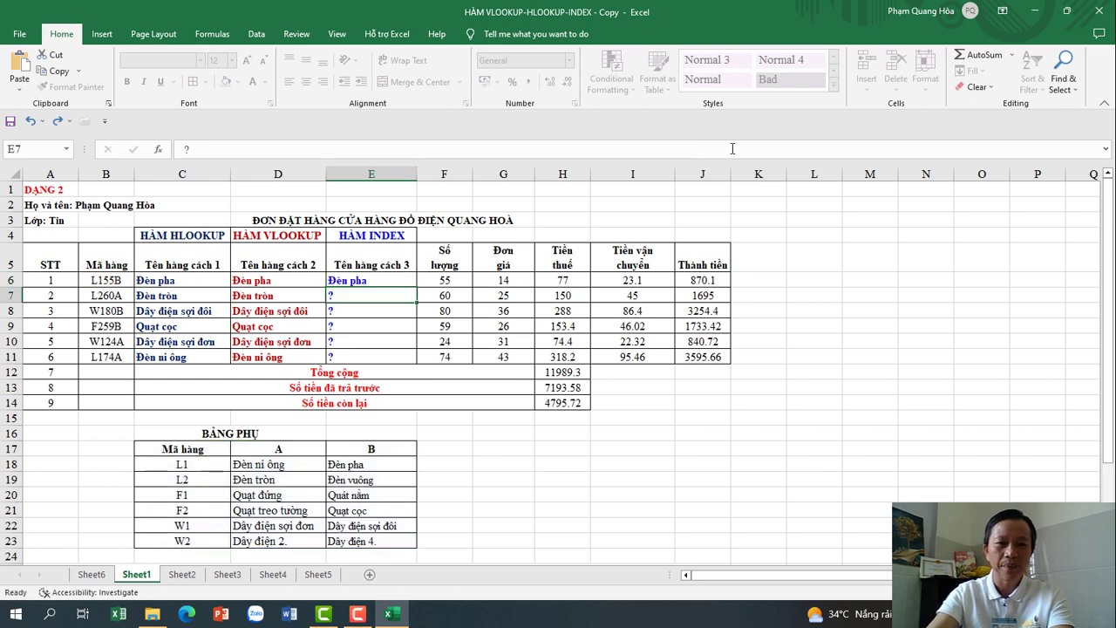
Fill the INDEX formula from E6 down through E11.
left_click(360, 280)
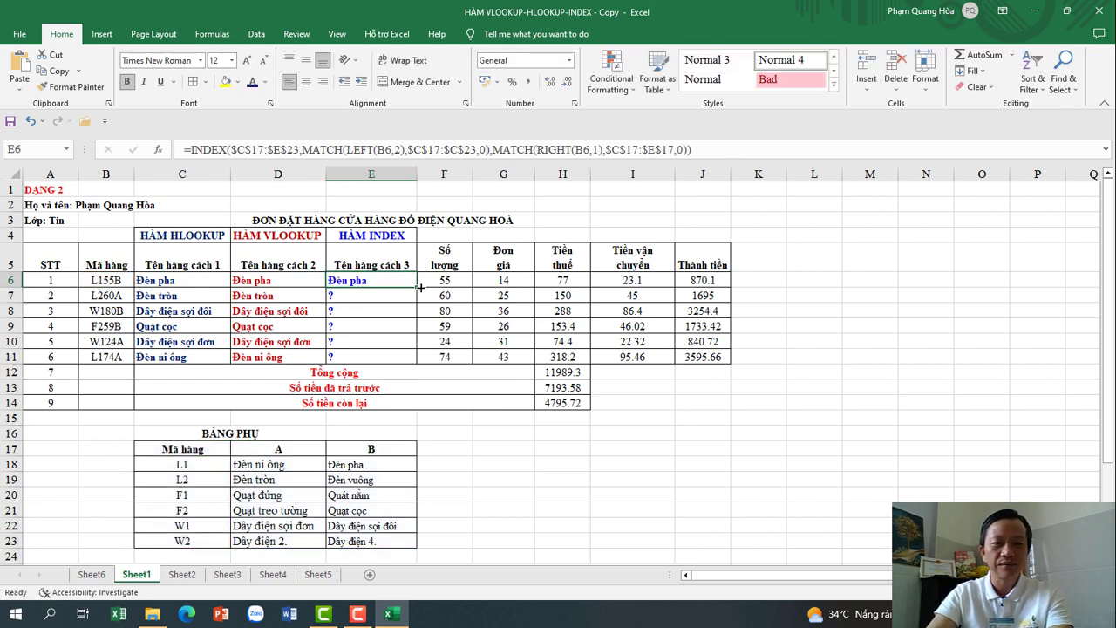
left_click_drag(416, 288, 420, 361)
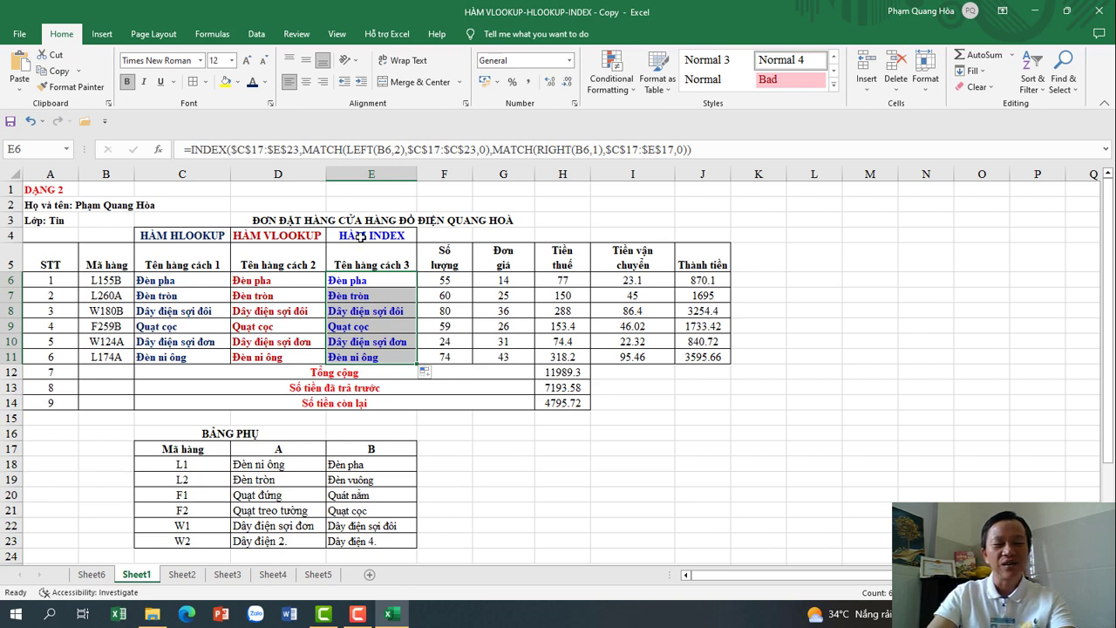
Review the HLOOKUP, VLOOKUP and INDEX formulas in C6, D6 and E6 under their column headings.
left_click(191, 235)
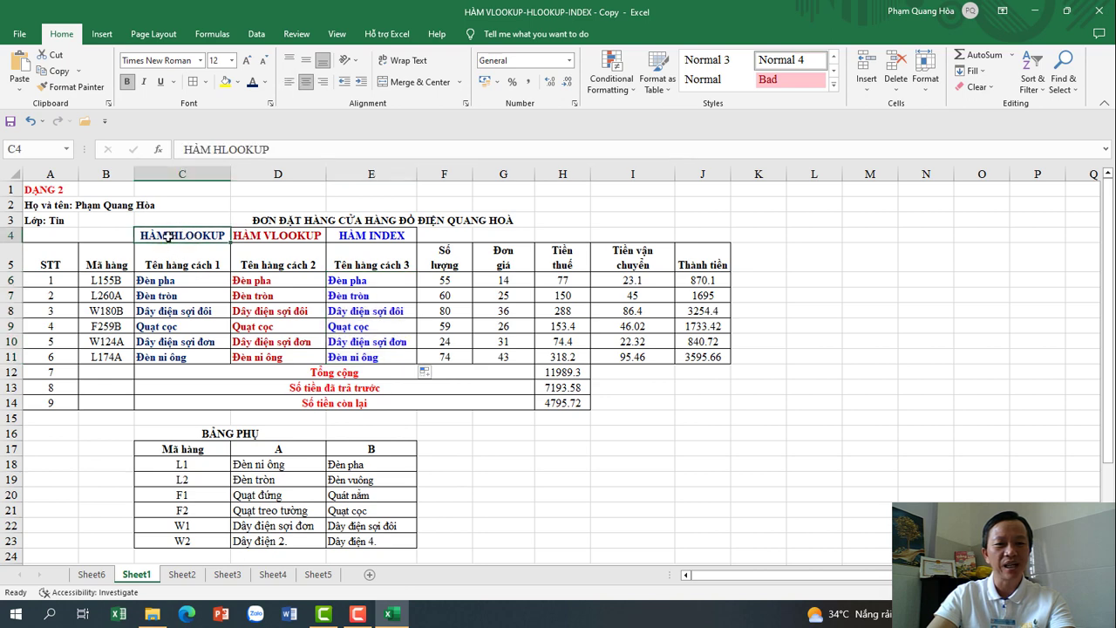
left_click(182, 280)
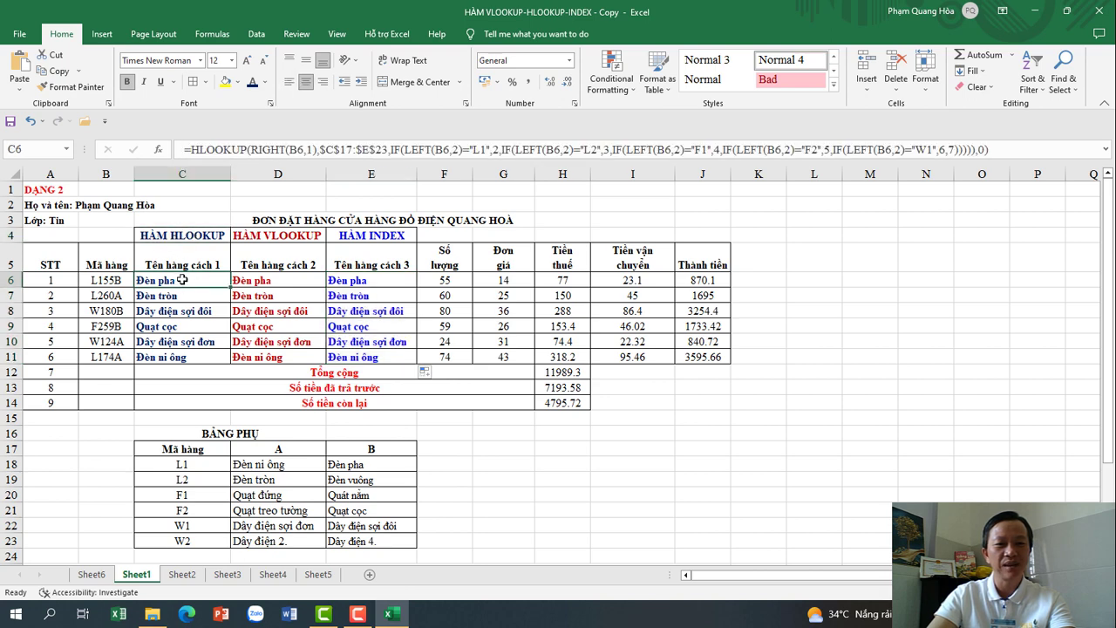
left_click(272, 235)
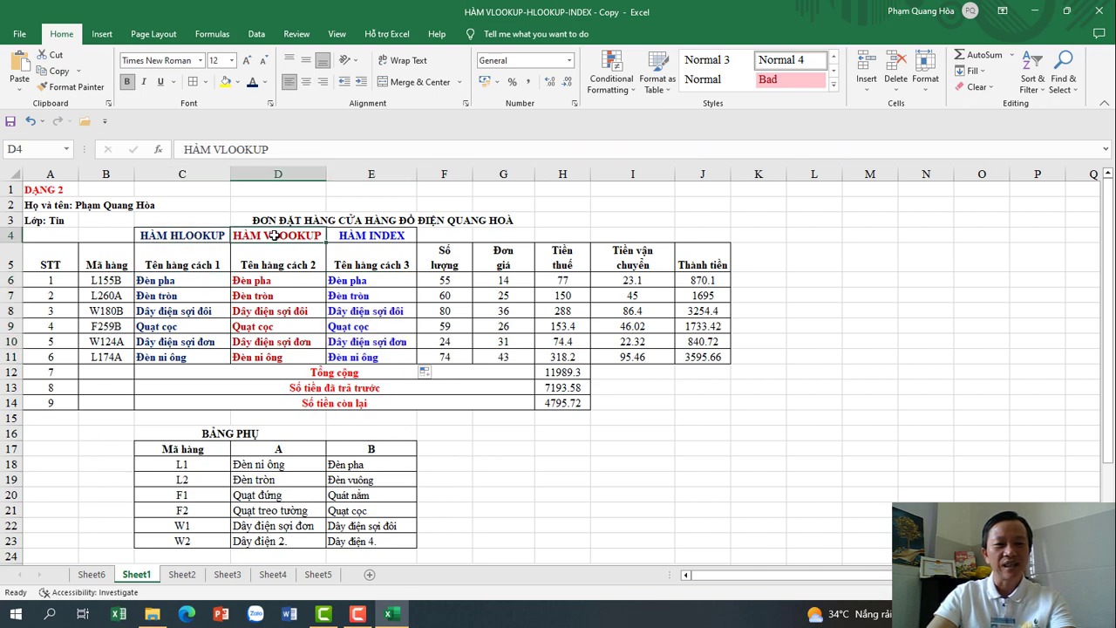
left_click(266, 281)
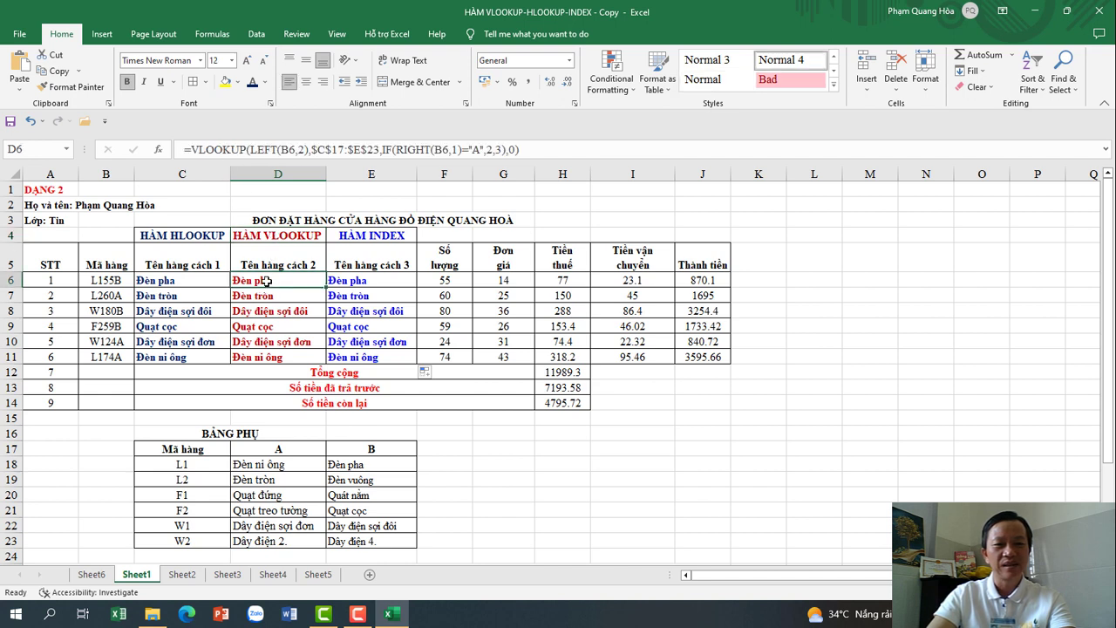
left_click(358, 236)
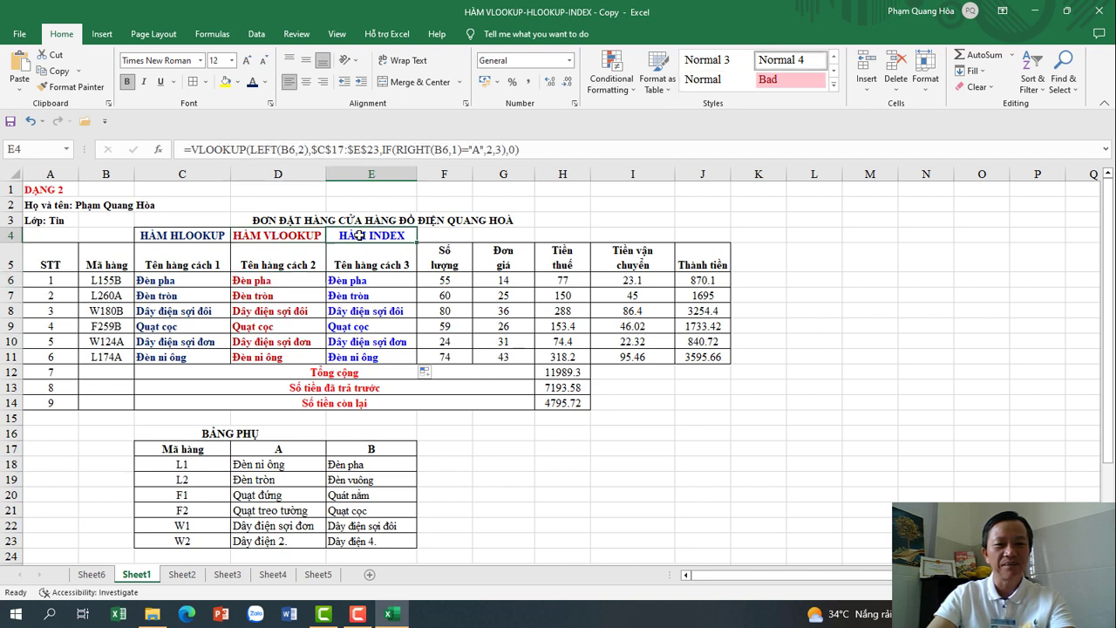
left_click(361, 281)
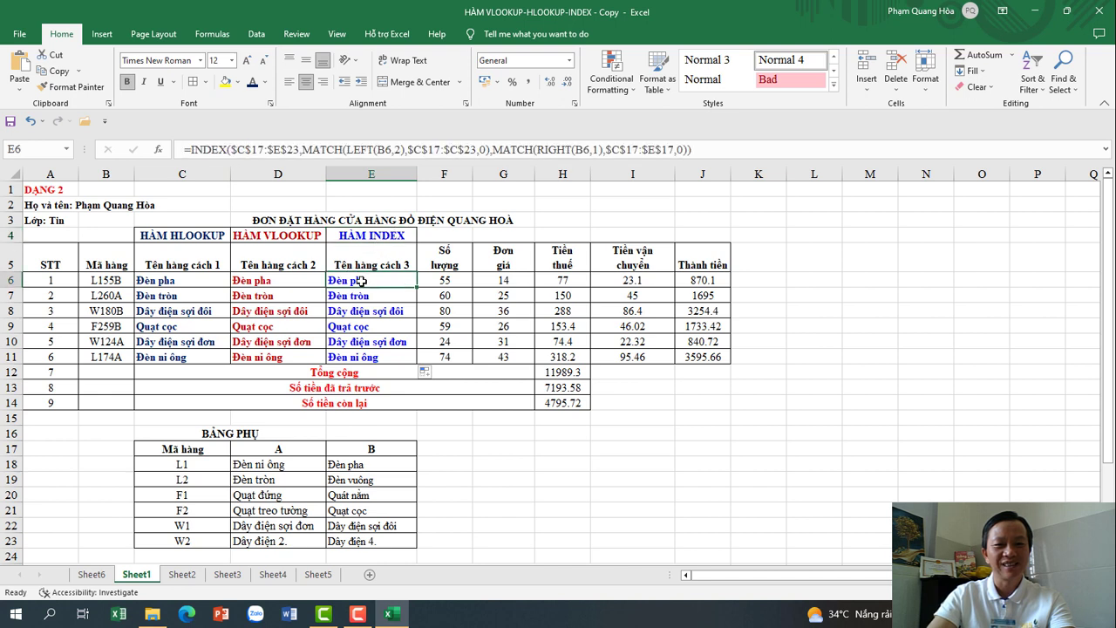